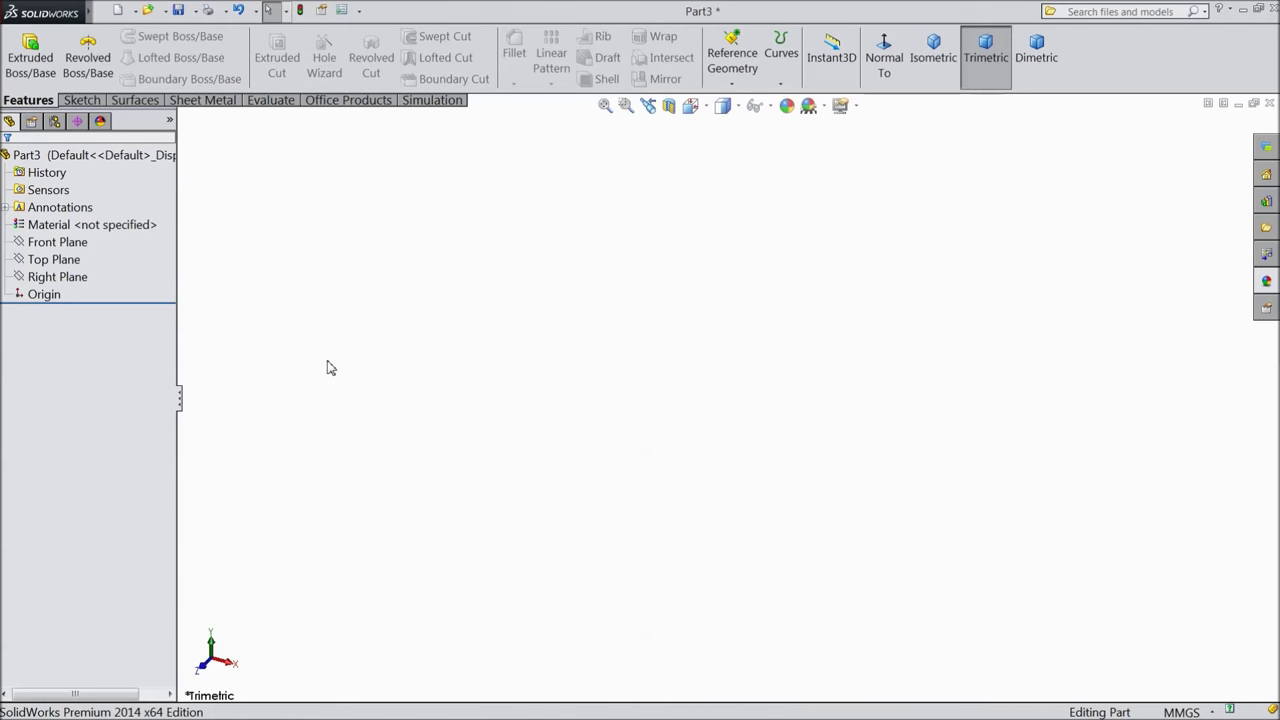
Open a new sketch on the Right Plane
left_click(62, 277)
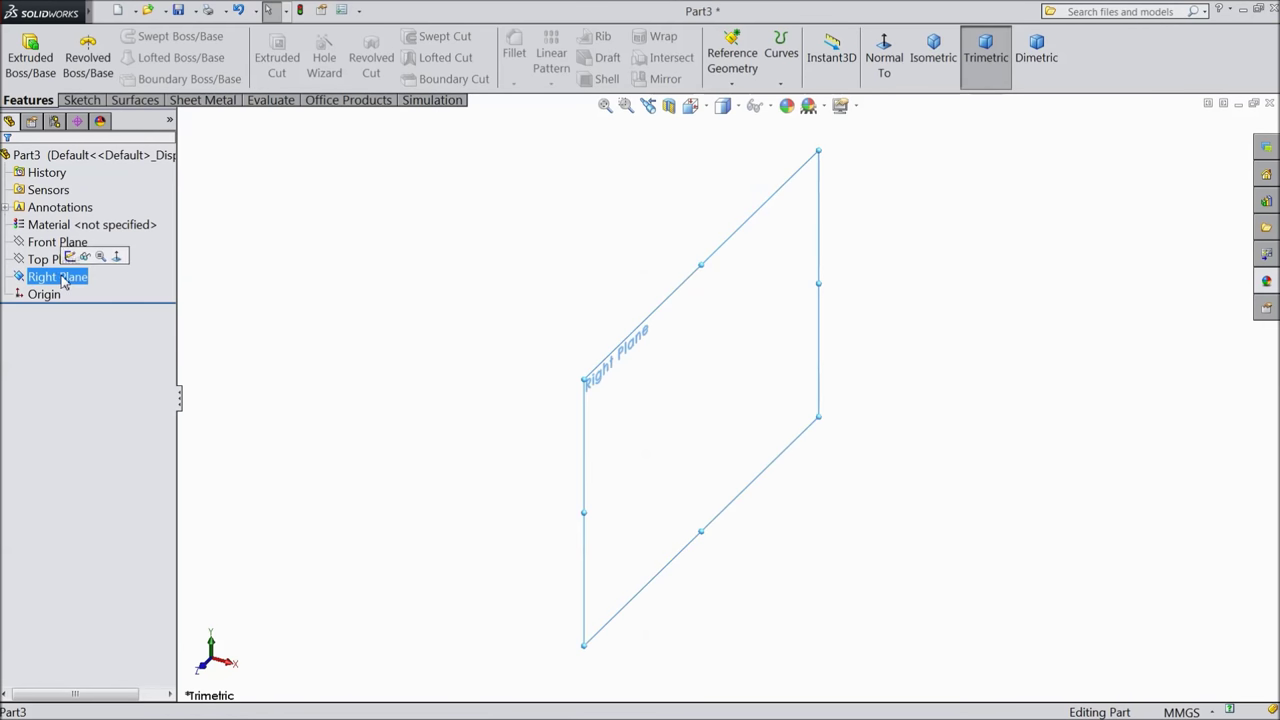
left_click(70, 257)
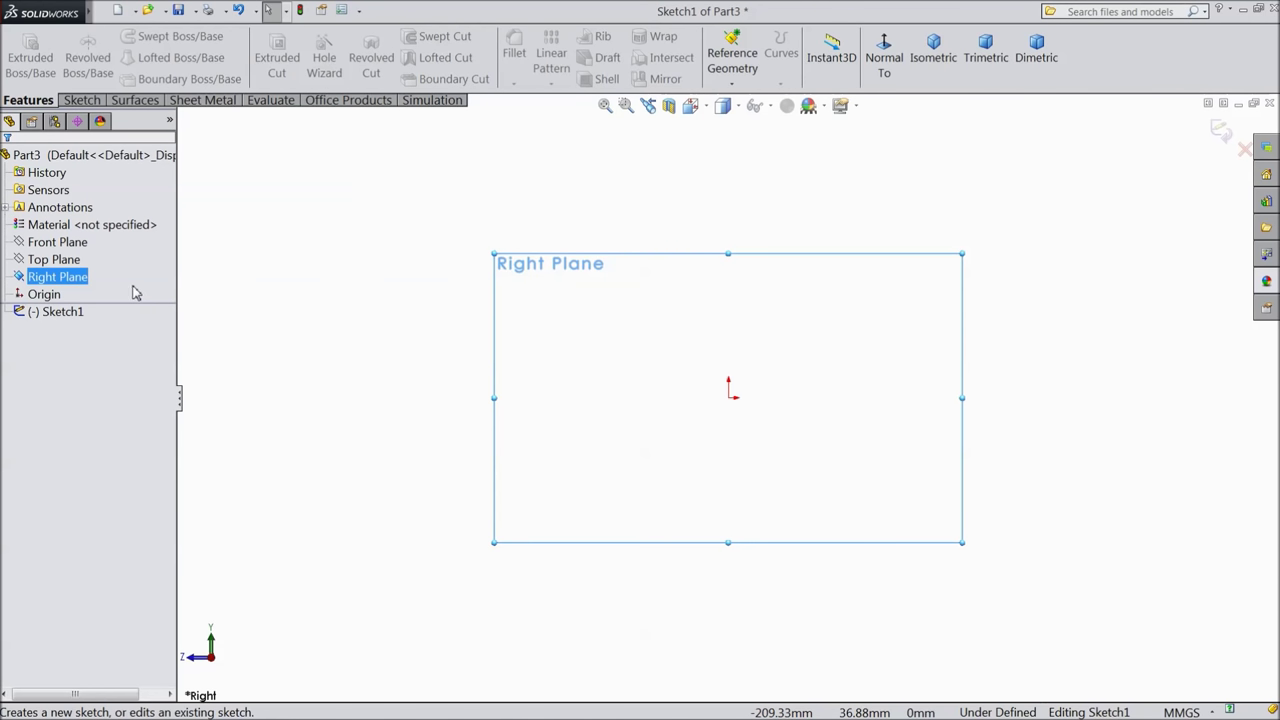
left_click(82, 100)
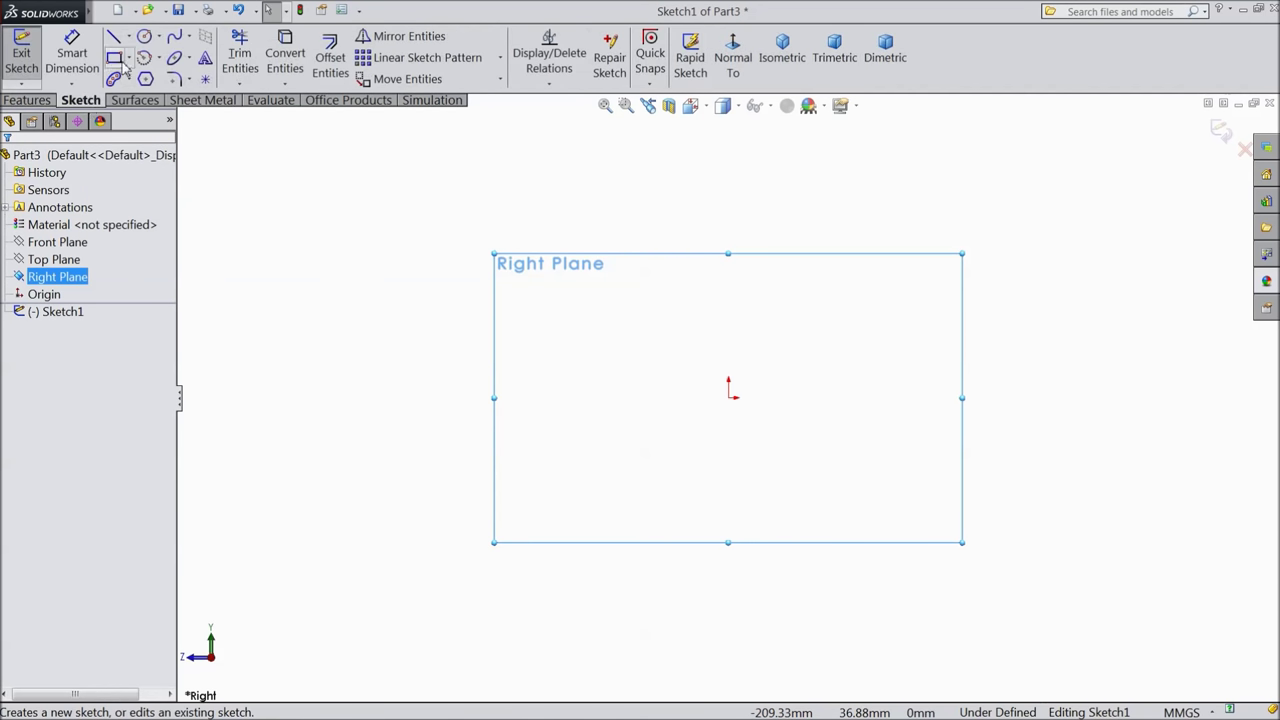
Draw an origin-centred ellipse with radii of about 60.28 mm and 32.81 mm
left_click(178, 60)
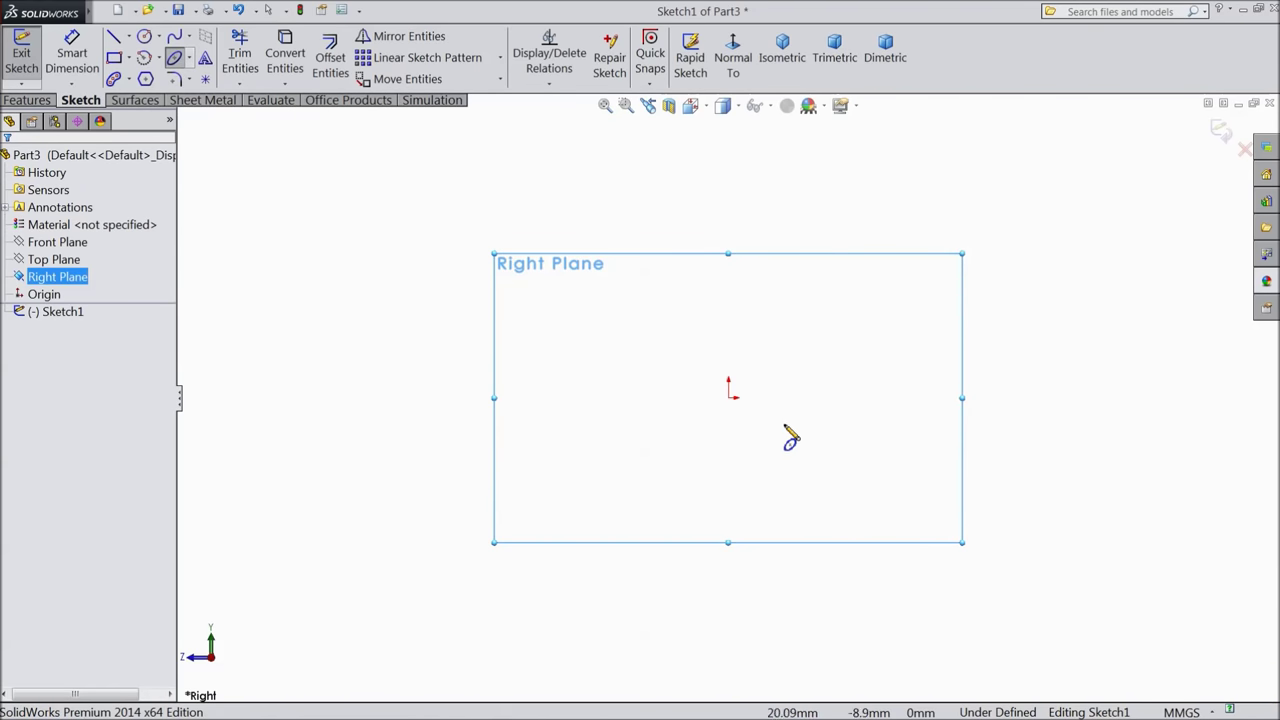
left_click(729, 398)
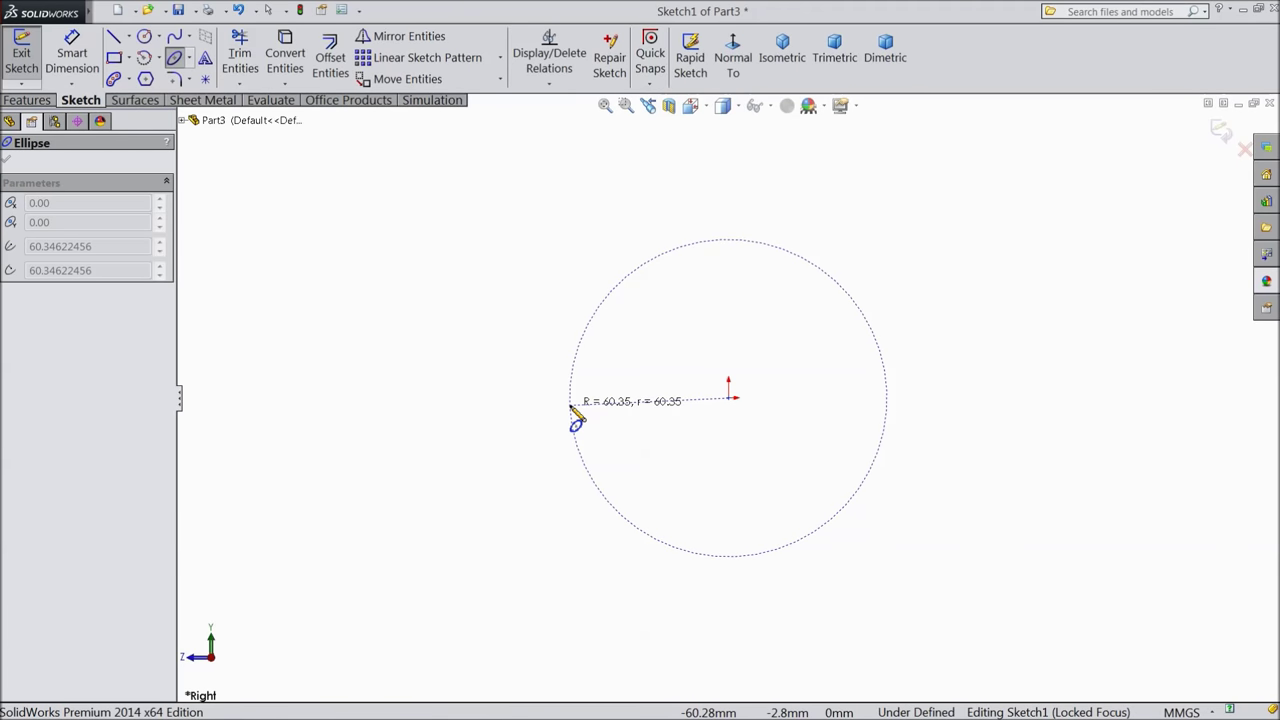
left_click(571, 400)
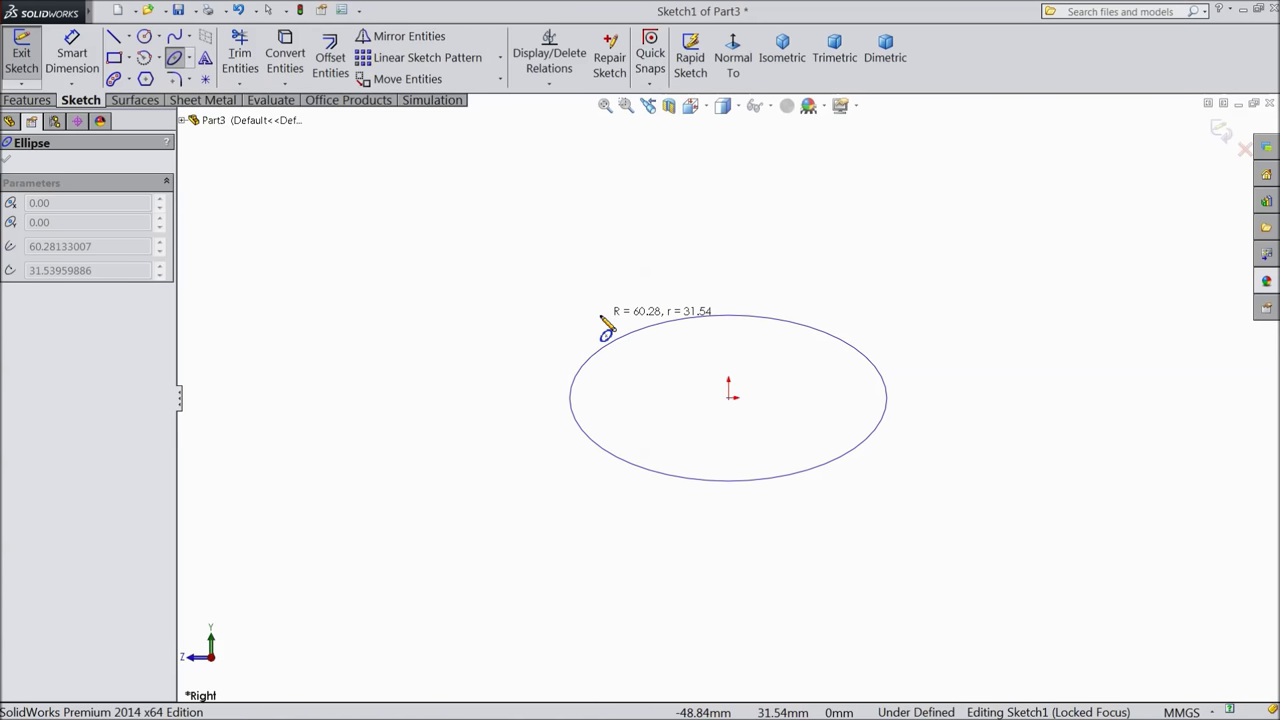
left_click(608, 325)
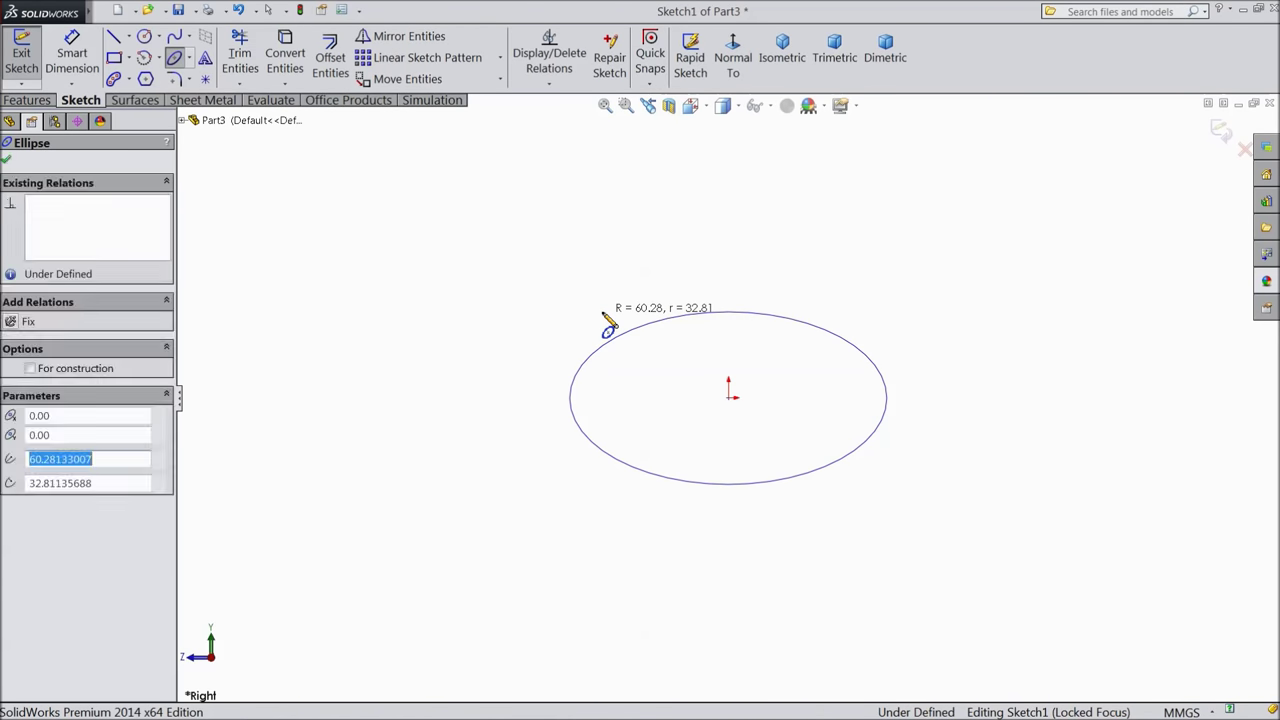
scroll(838, 390, "down", 1)
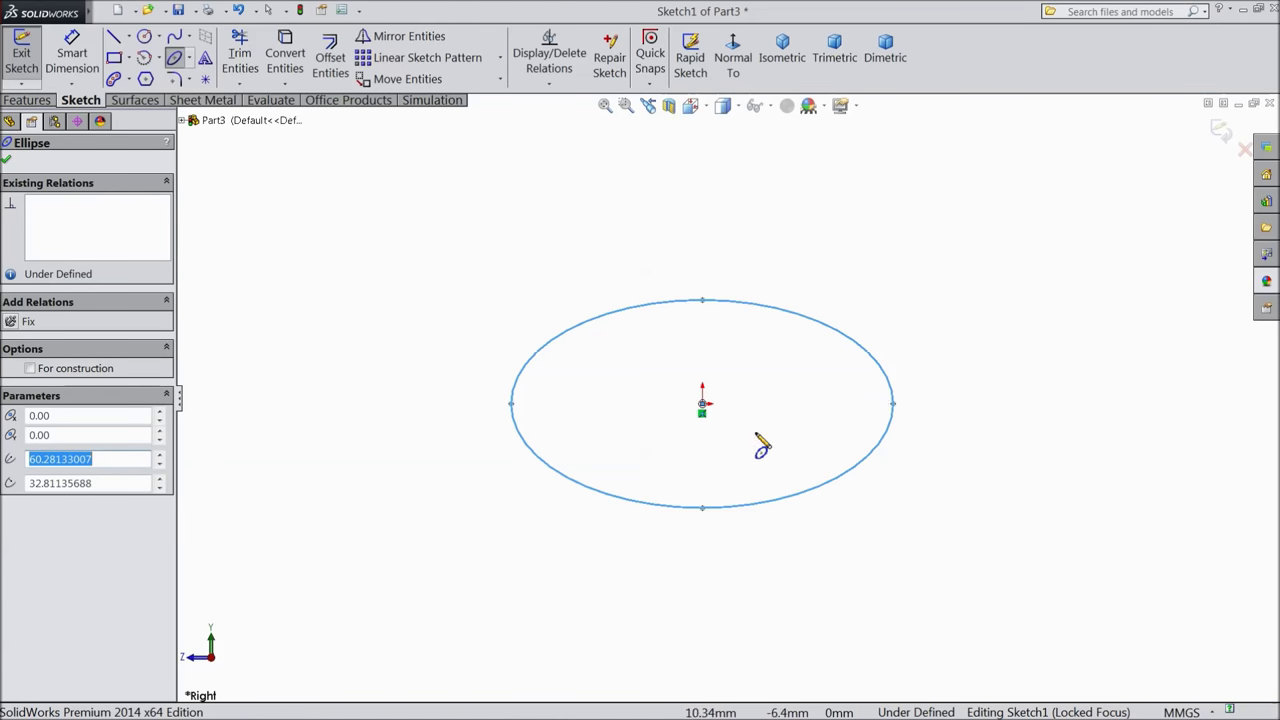
left_click(7, 160)
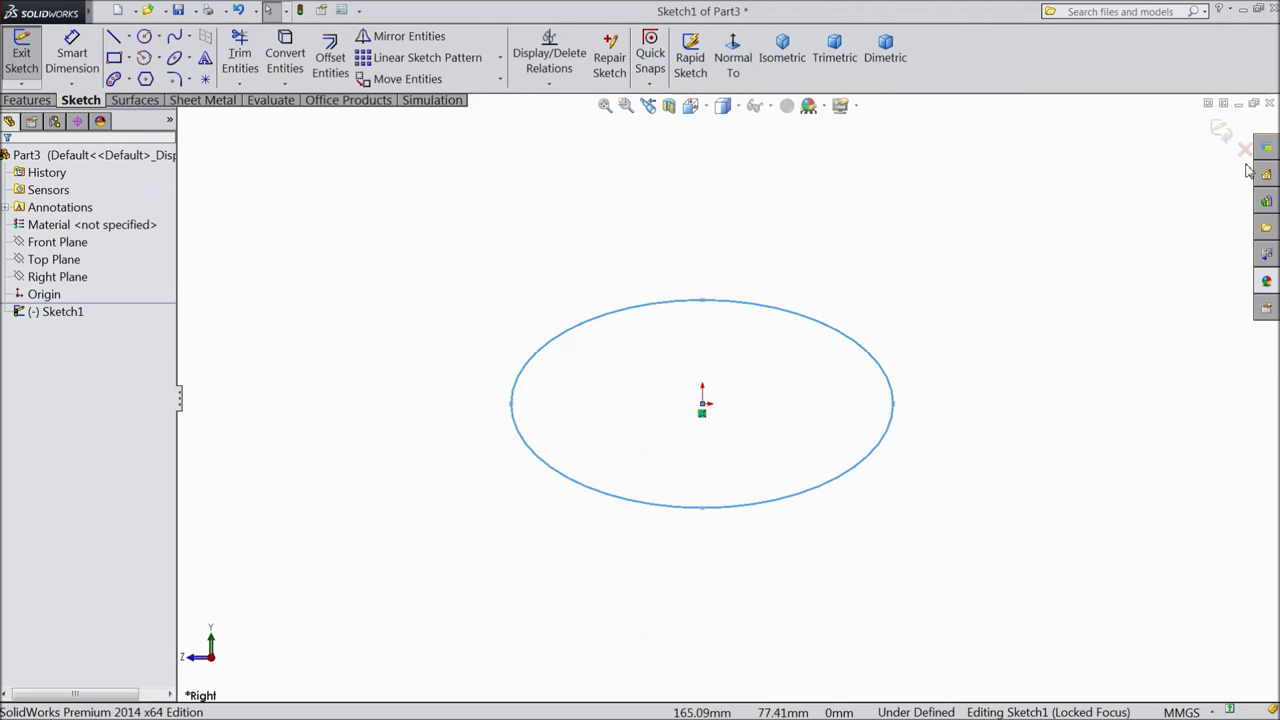
Exit the ellipse sketch and start a new reference plane from the Right Plane
left_click(1221, 130)
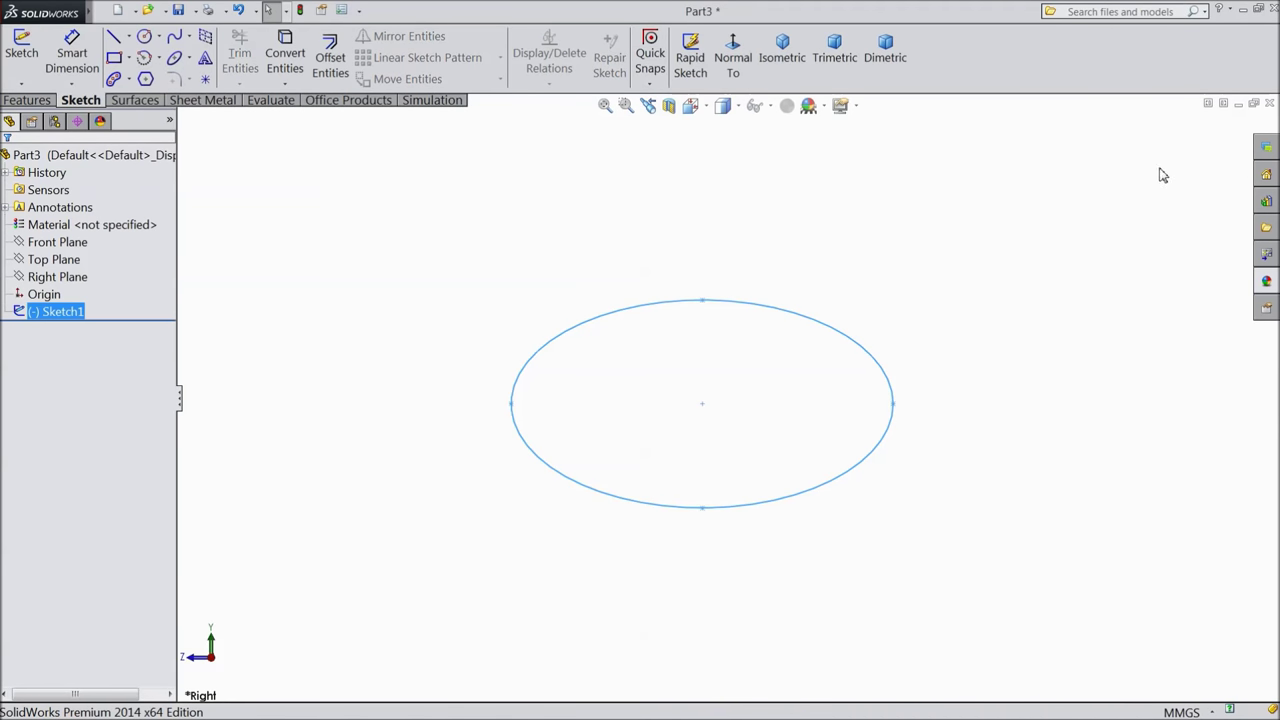
left_click(50, 277)
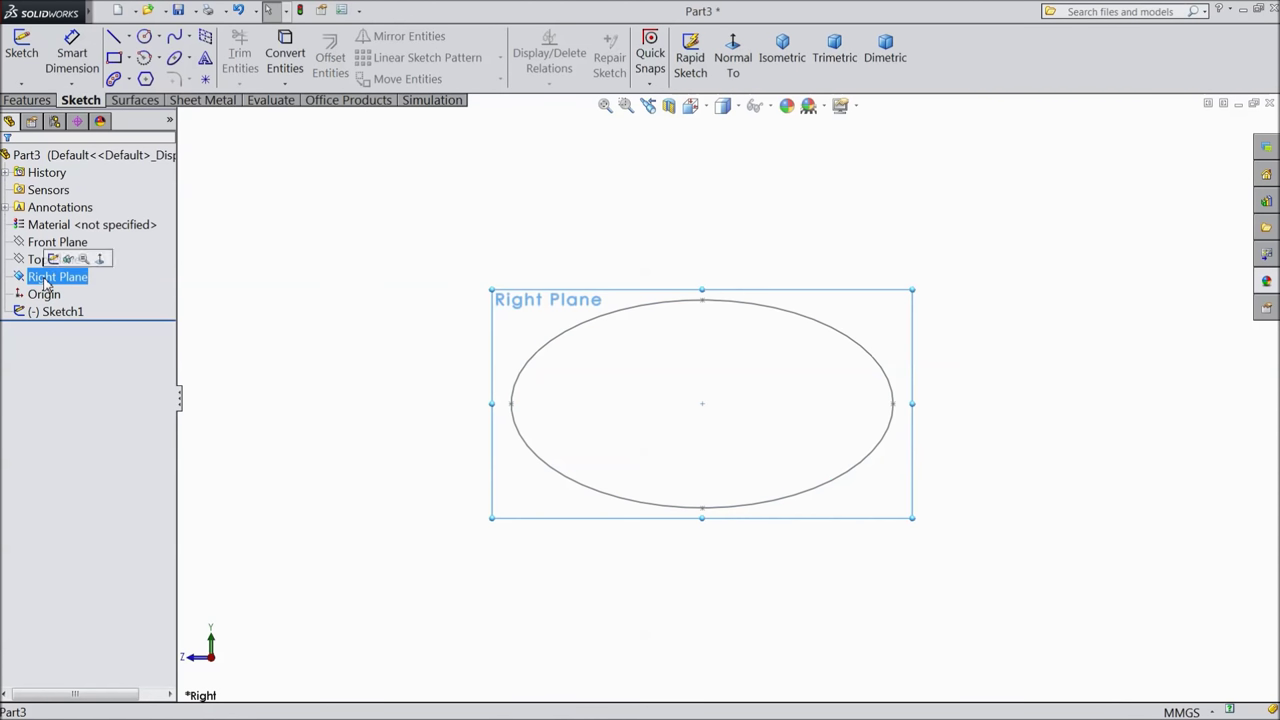
left_click(44, 103)
left_click(738, 62)
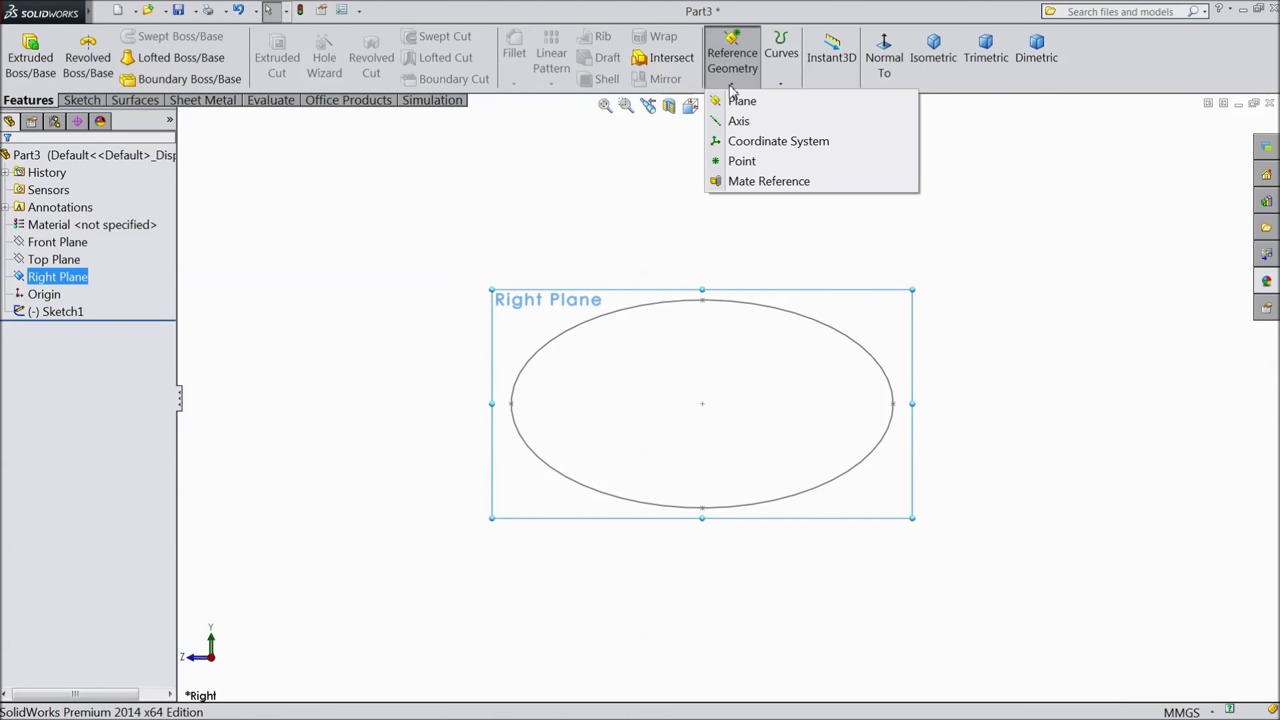
left_click(740, 101)
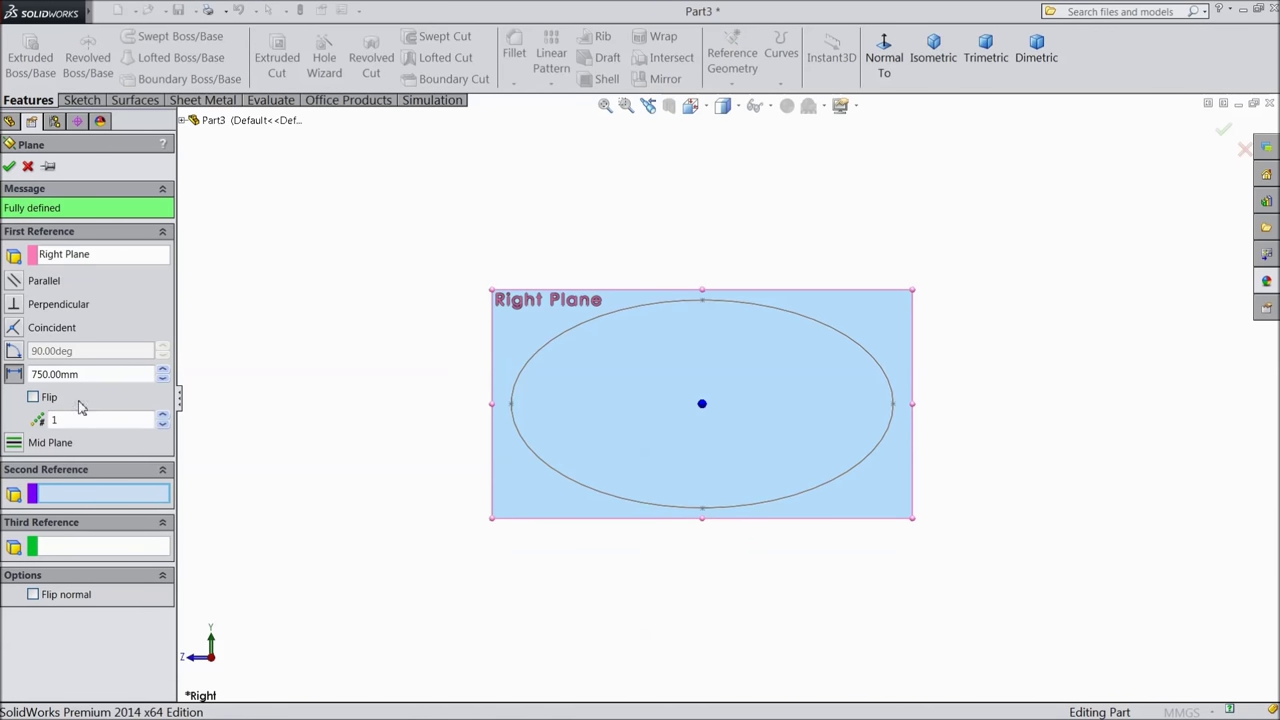
Set the plane offset to 20 mm, flip it to the opposite side, and confirm Plane1
middle_click_drag(269, 423, 419, 228)
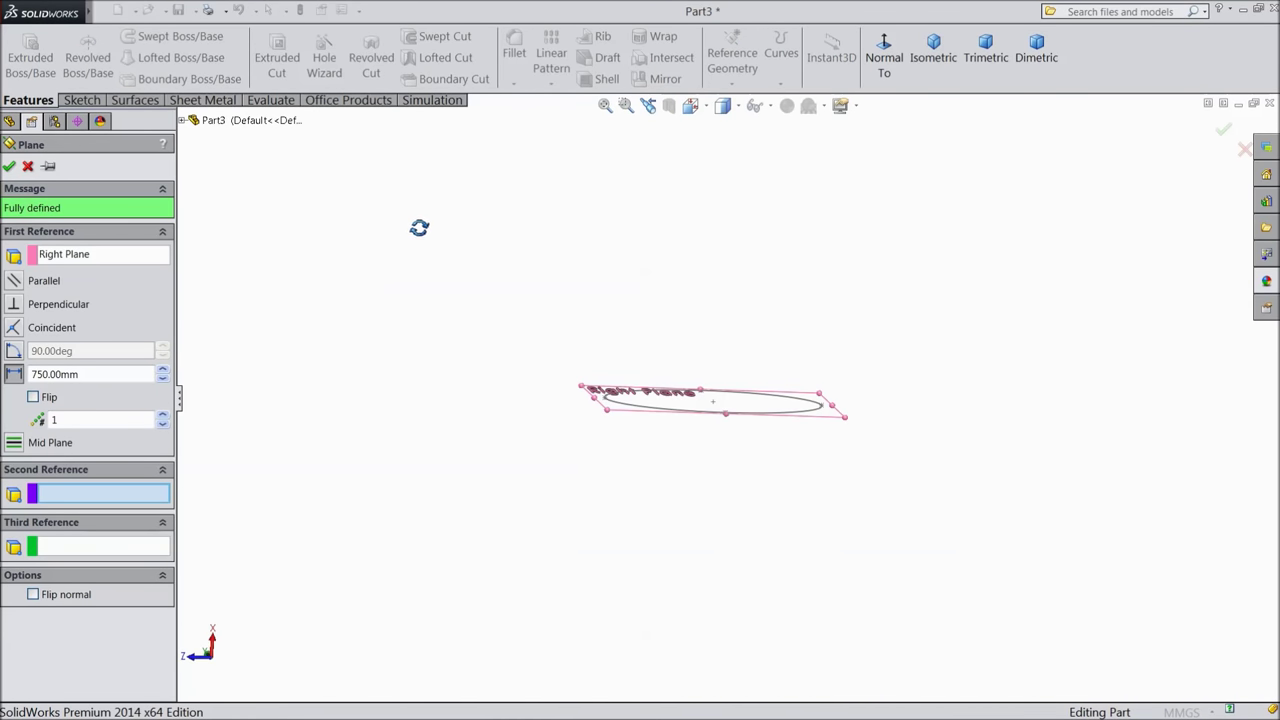
middle_click_drag(810, 432, 755, 408)
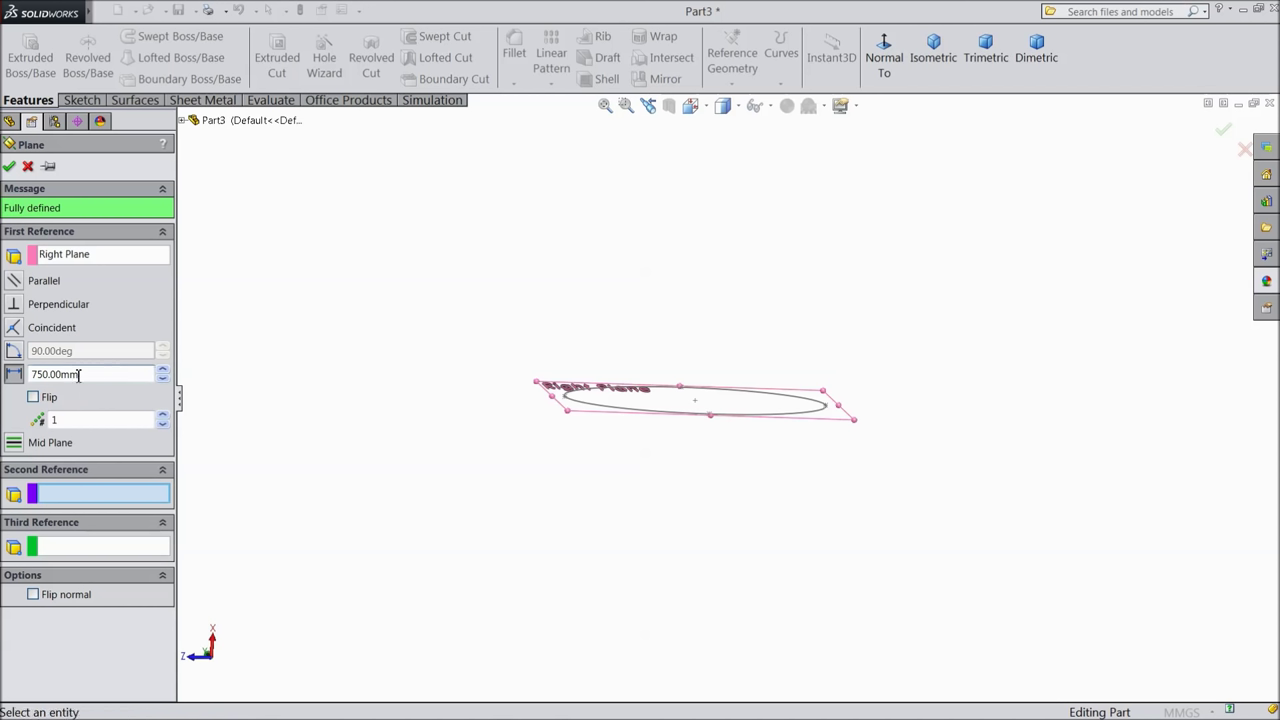
left_click(163, 369)
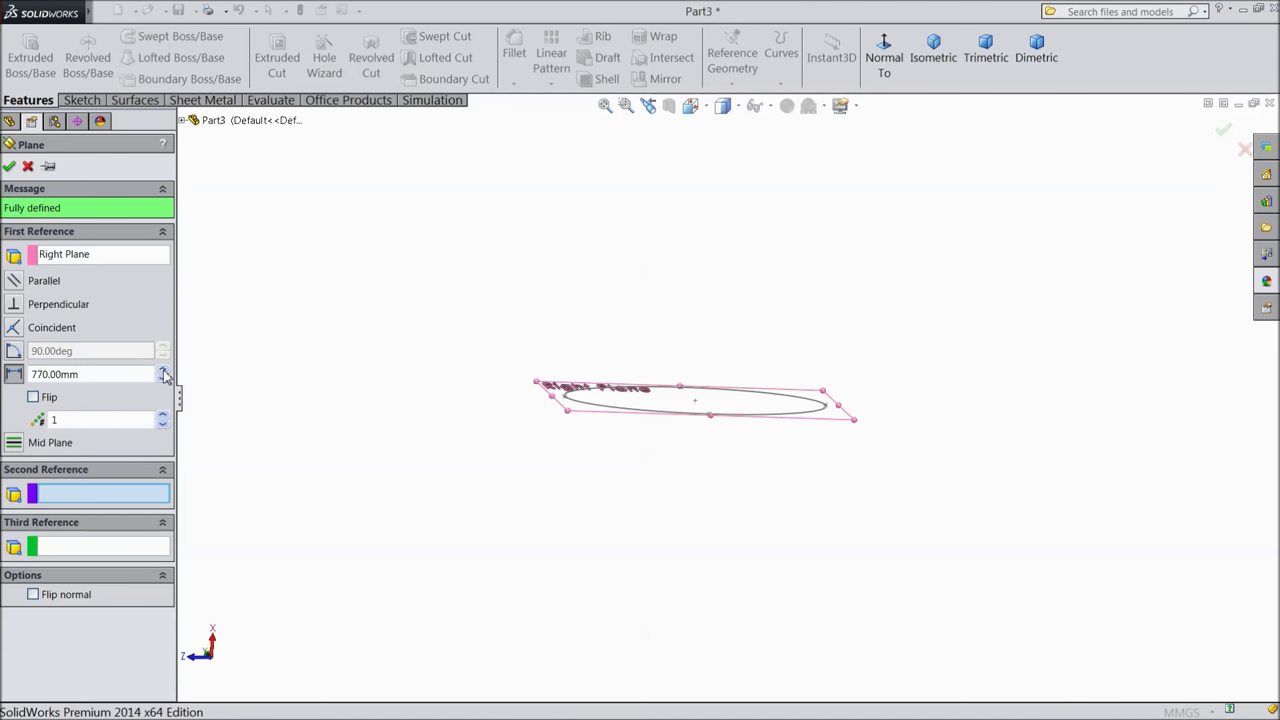
left_click_drag(95, 376, 13, 376)
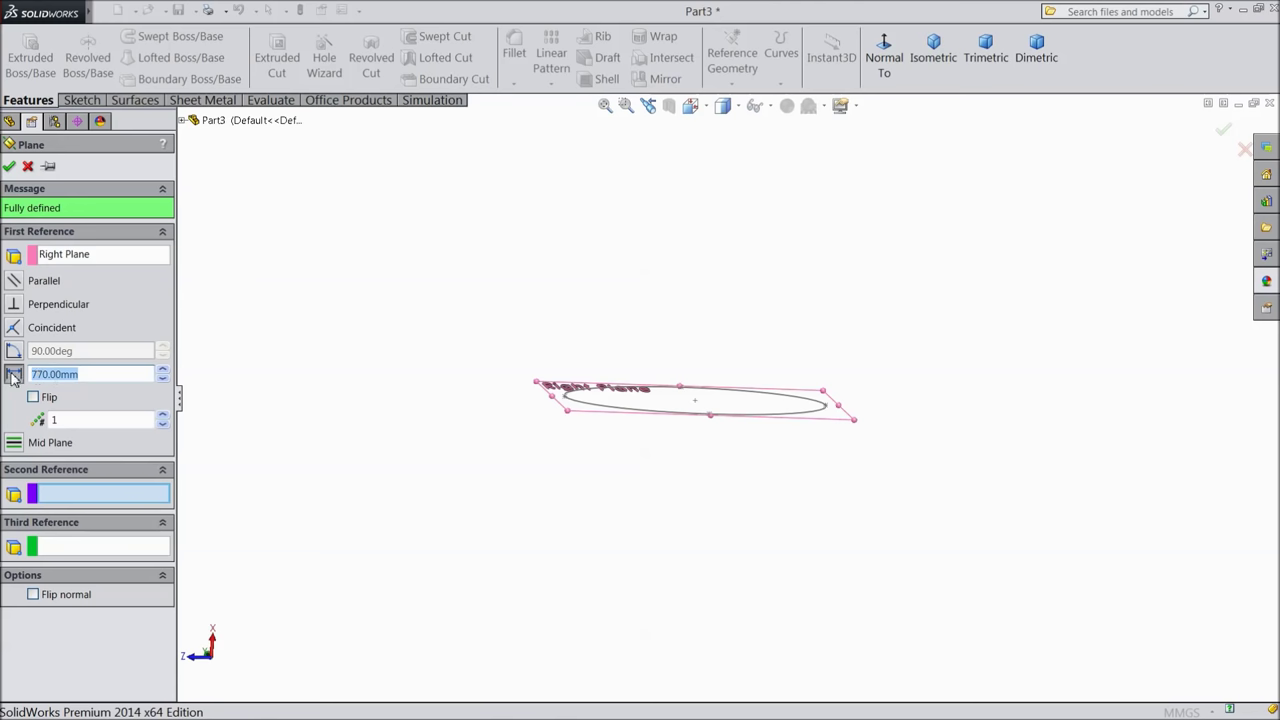
type("20")
key("Return")
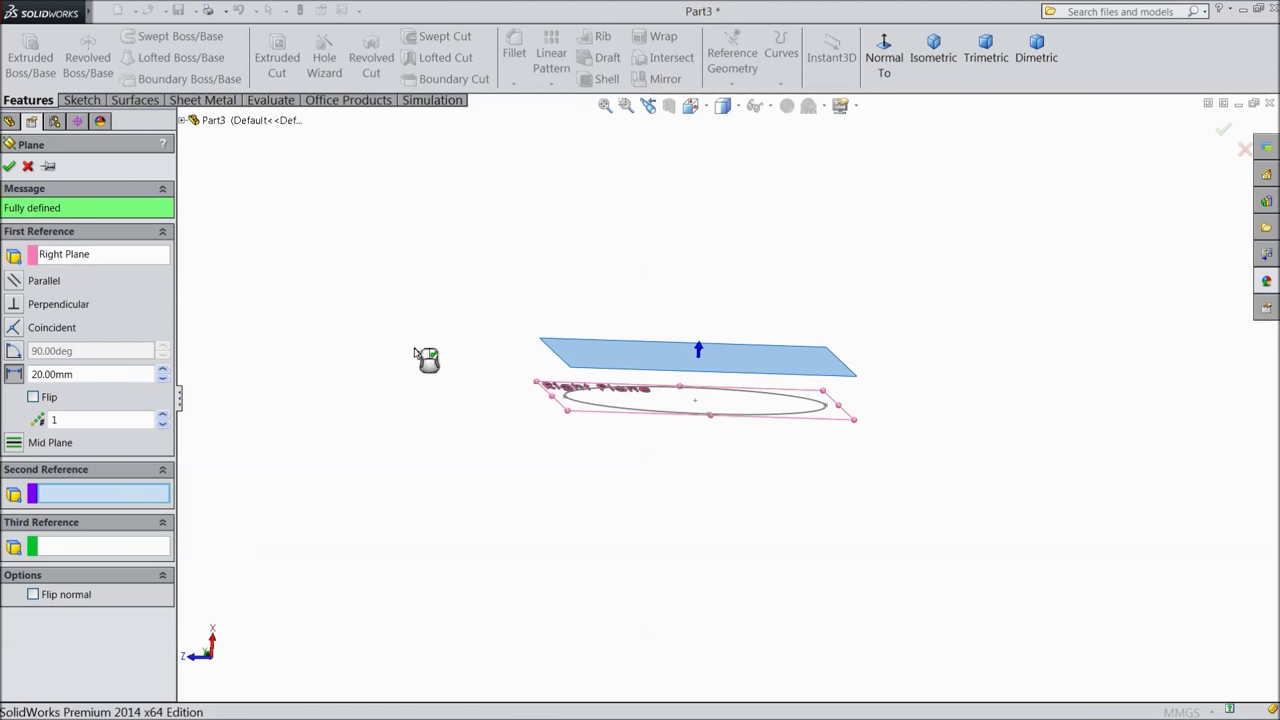
middle_click_drag(505, 352, 466, 341)
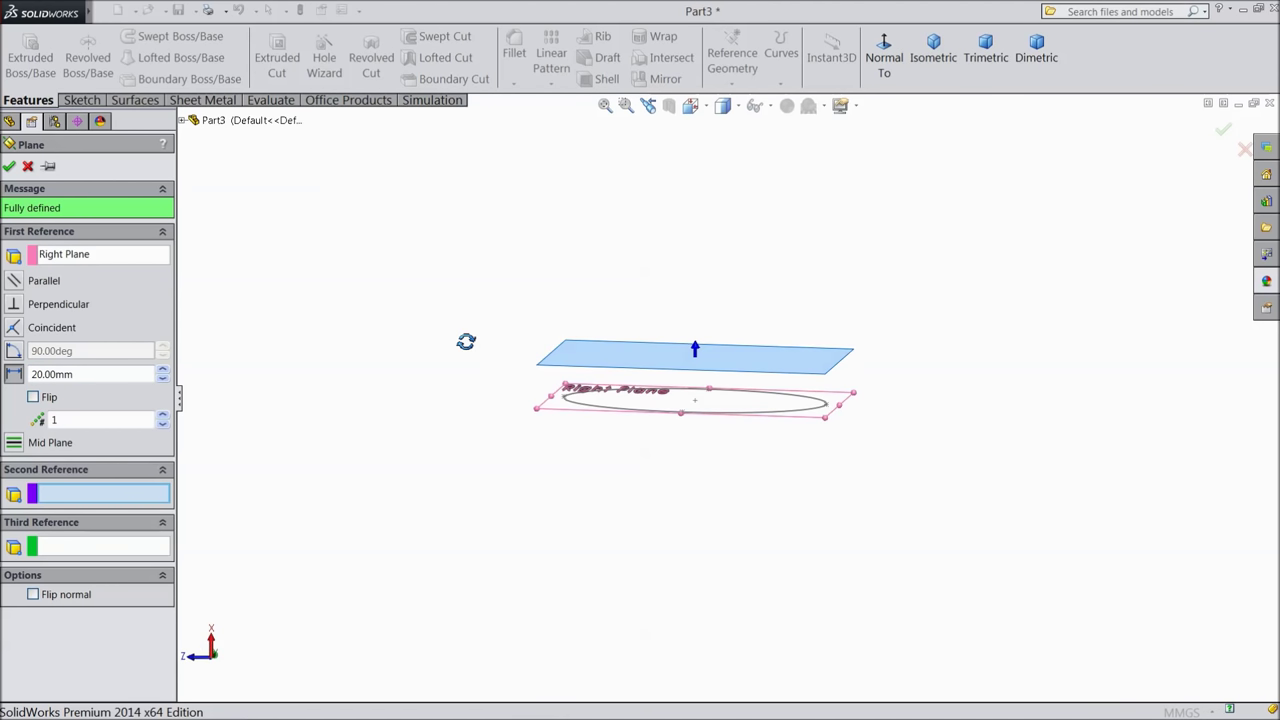
left_click(33, 398)
scroll(711, 446, "down", 1)
scroll(680, 440, "down", 2)
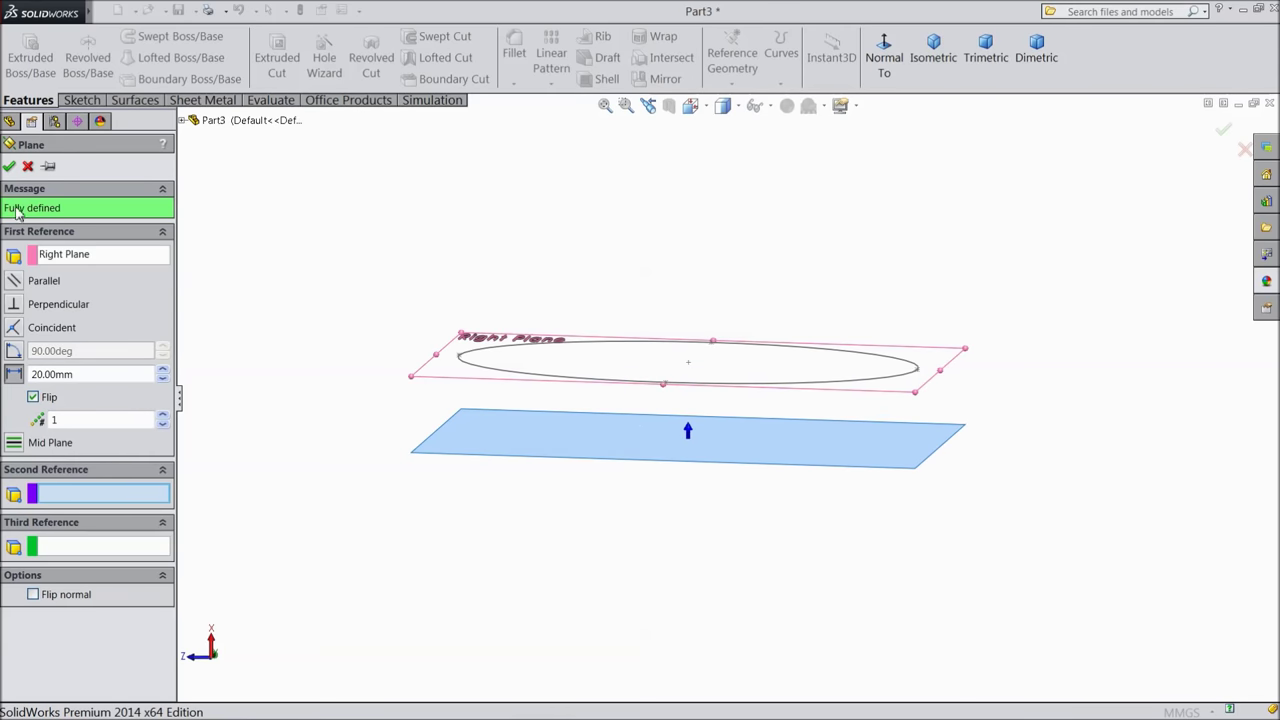
left_click(9, 167)
Sketch a single point at the origin on Plane1 as the spoon tip, then exit Sketch2
left_click(503, 435)
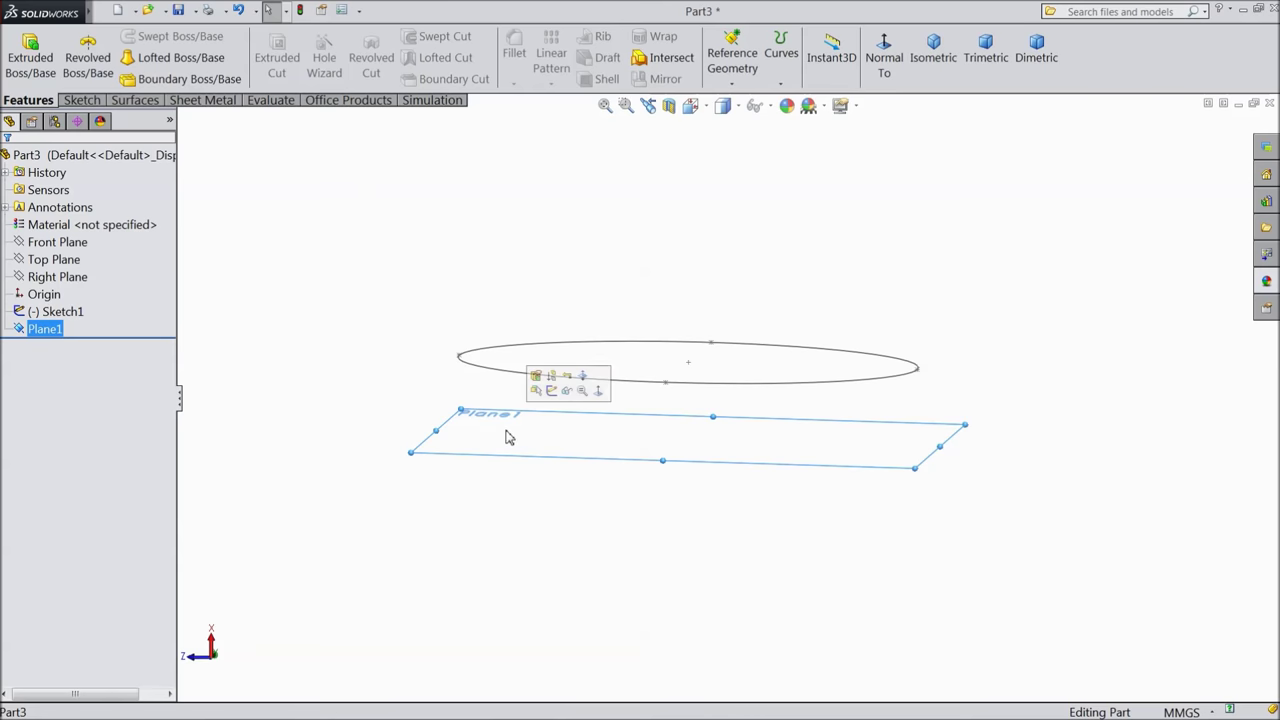
left_click(551, 391)
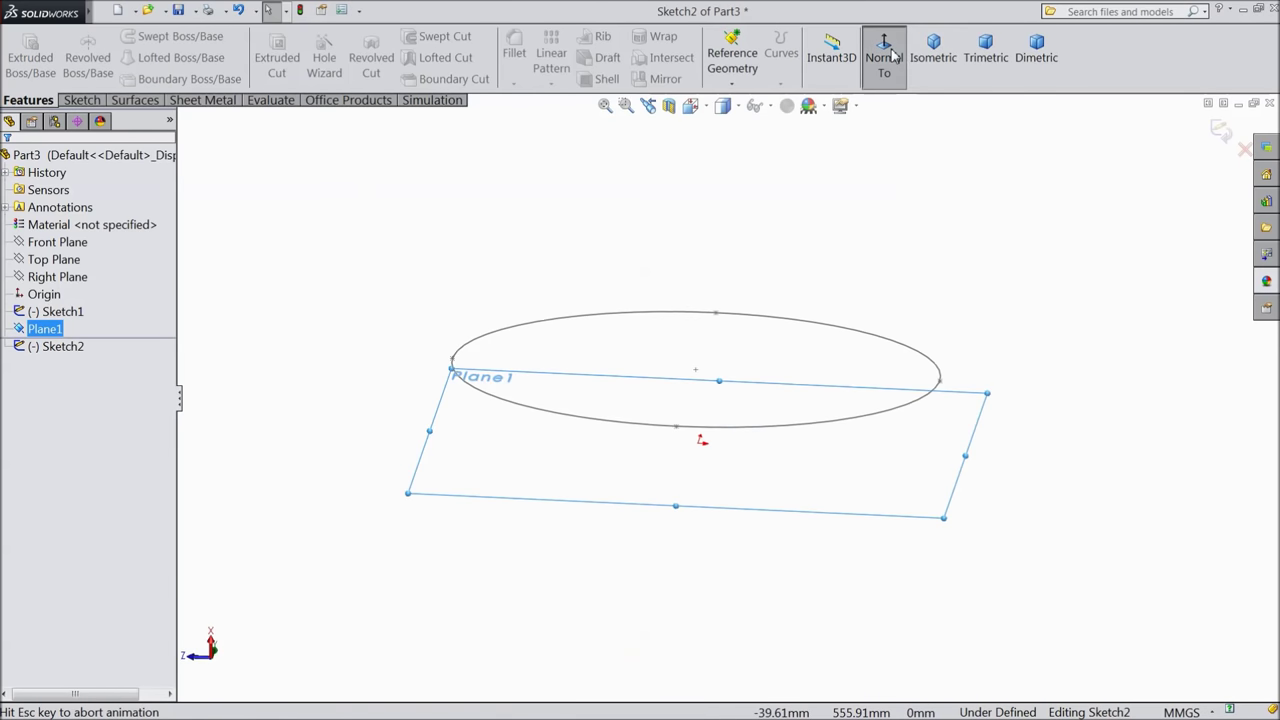
left_click(84, 100)
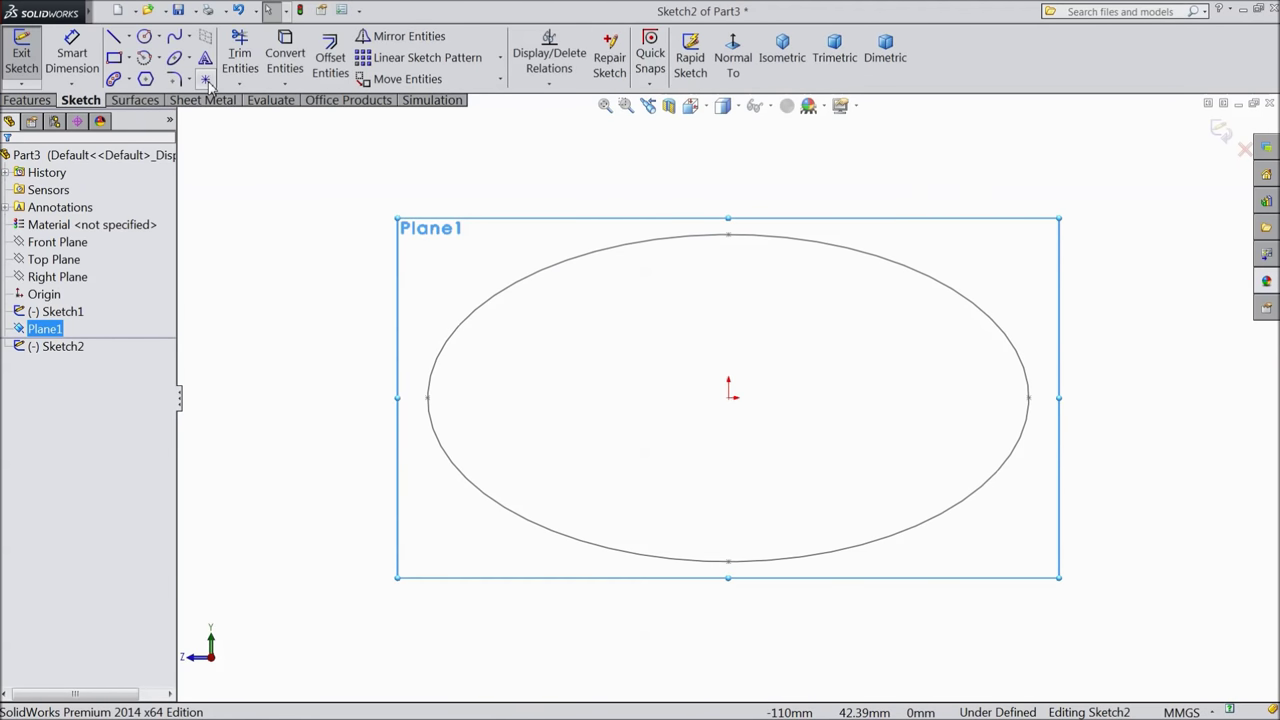
left_click(206, 81)
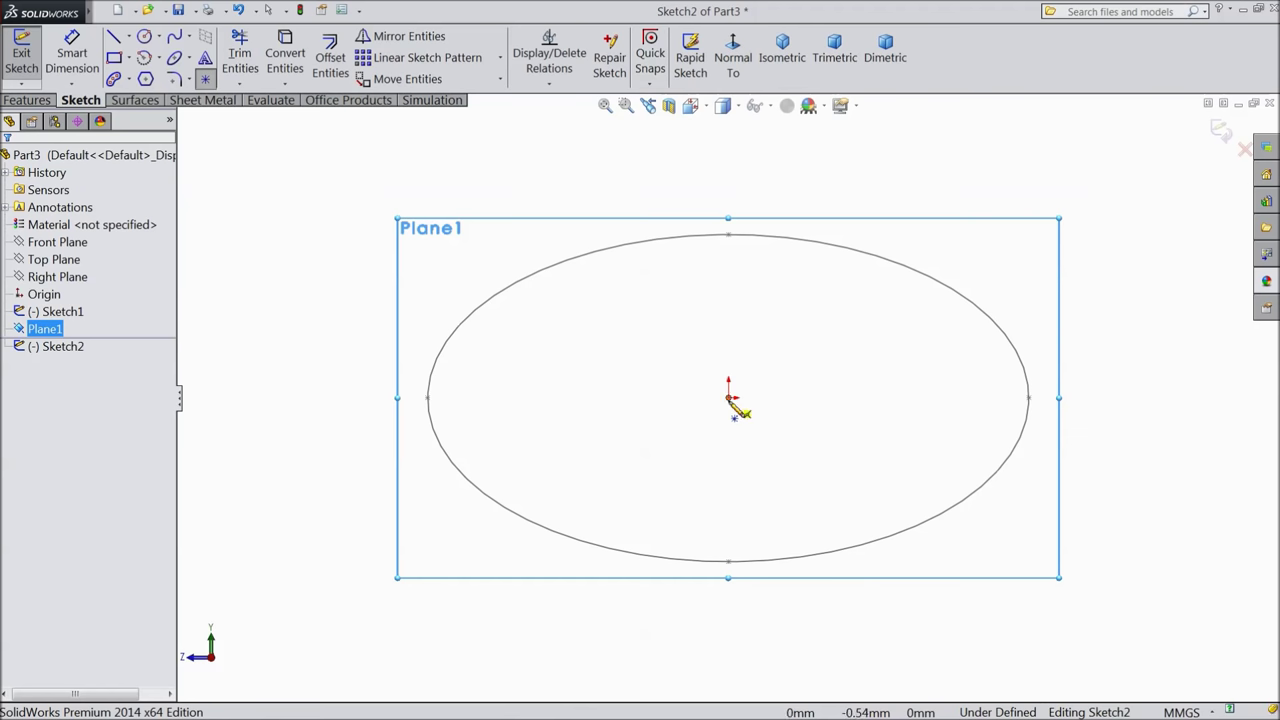
left_click(729, 399)
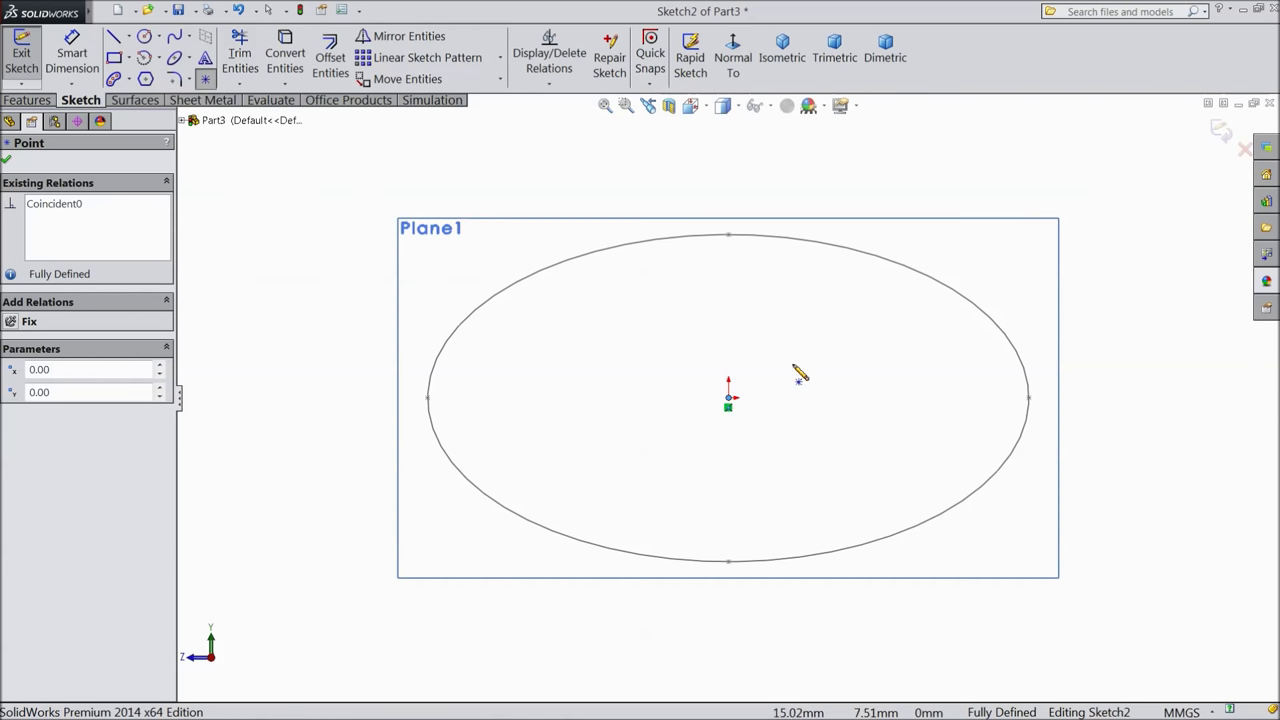
left_click(1222, 130)
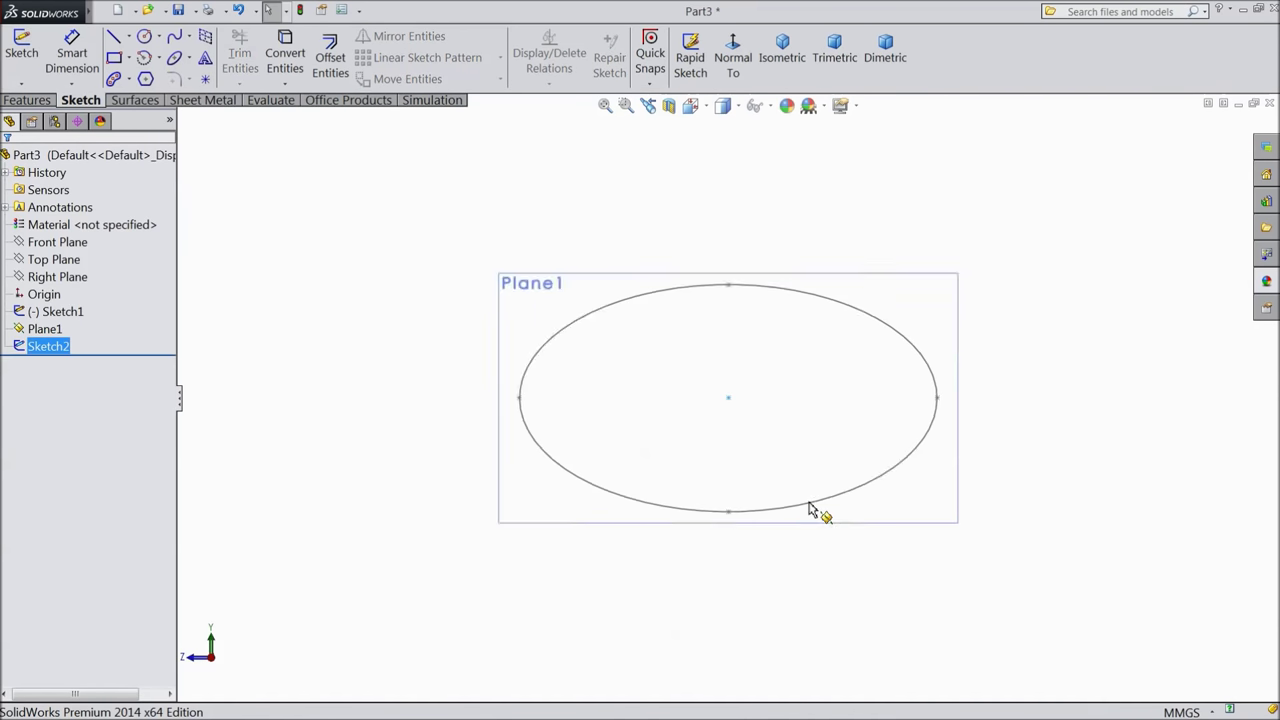
mouse_move(988, 286)
middle_mouse_down("shift")
mouse_move(752, 565)
mouse_move(743, 391)
mouse_move(766, 351)
mouse_move(737, 437)
middle_mouse_up("shift")
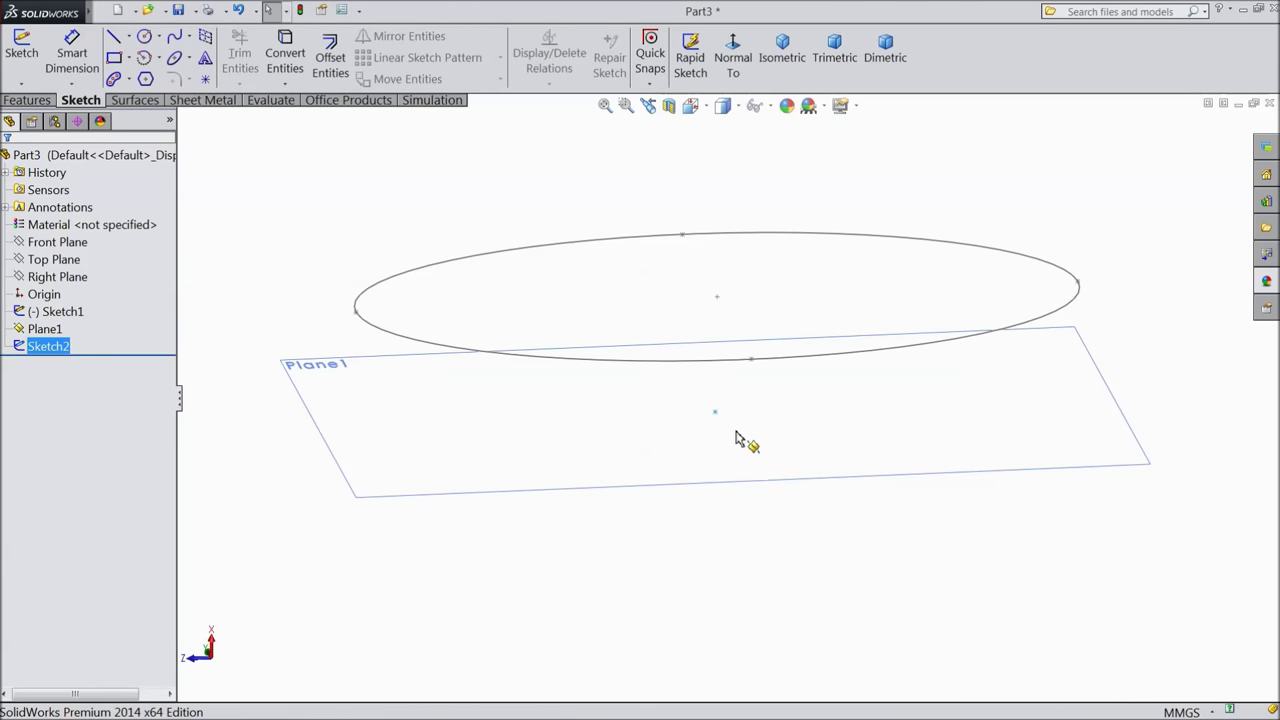
left_click(143, 103)
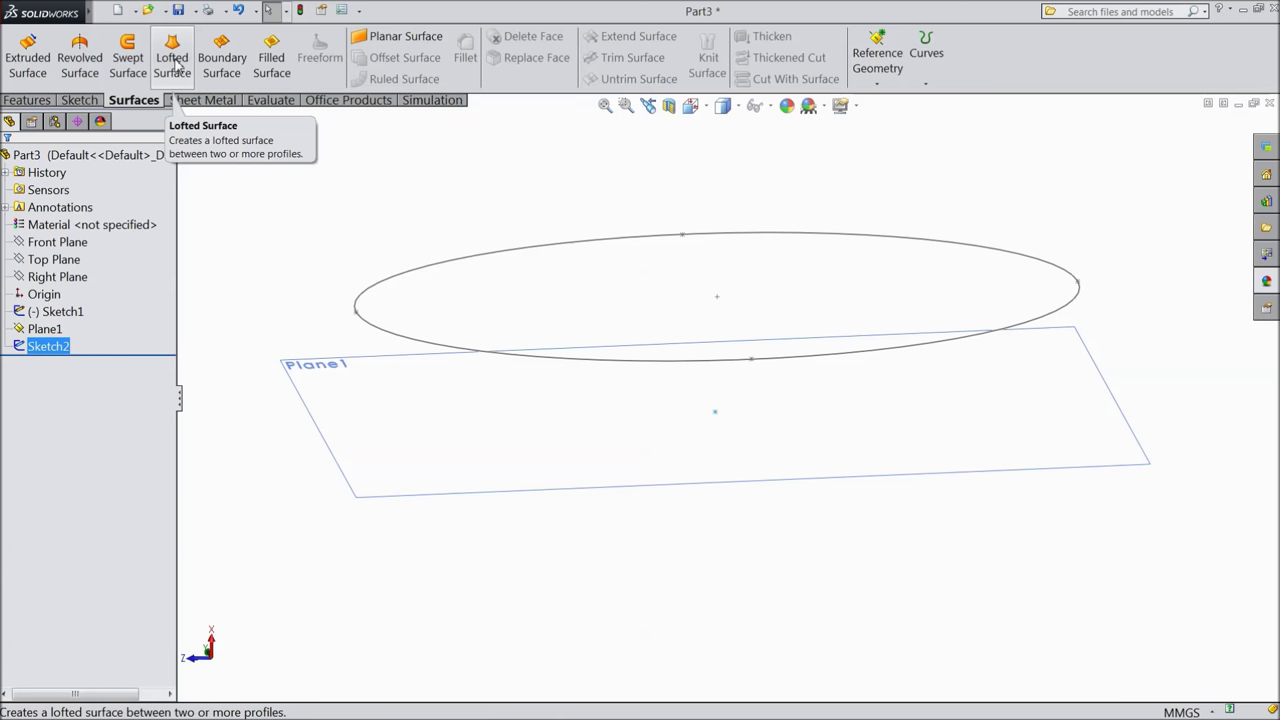
Start a lofted surface using Sketch2 and Sketch1 as profiles
left_click(172, 60)
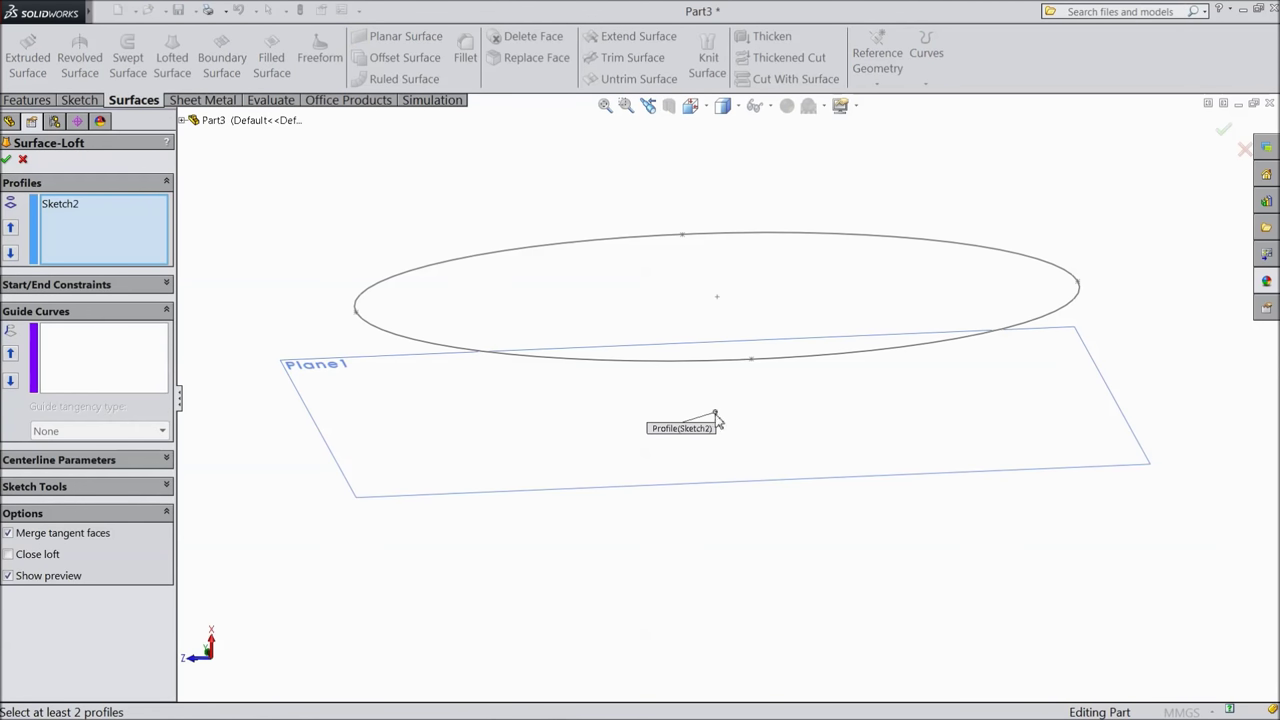
left_click(413, 345)
middle_click_drag(562, 521, 521, 475)
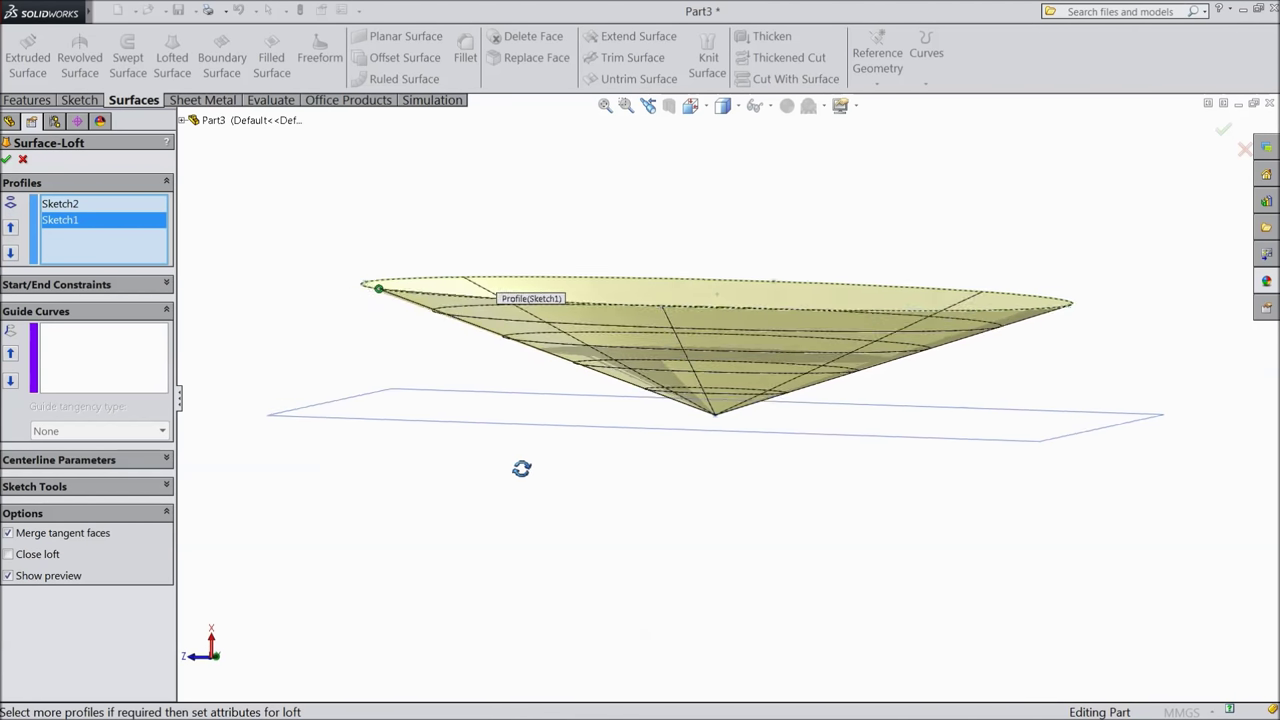
scroll(632, 358, "down", 2)
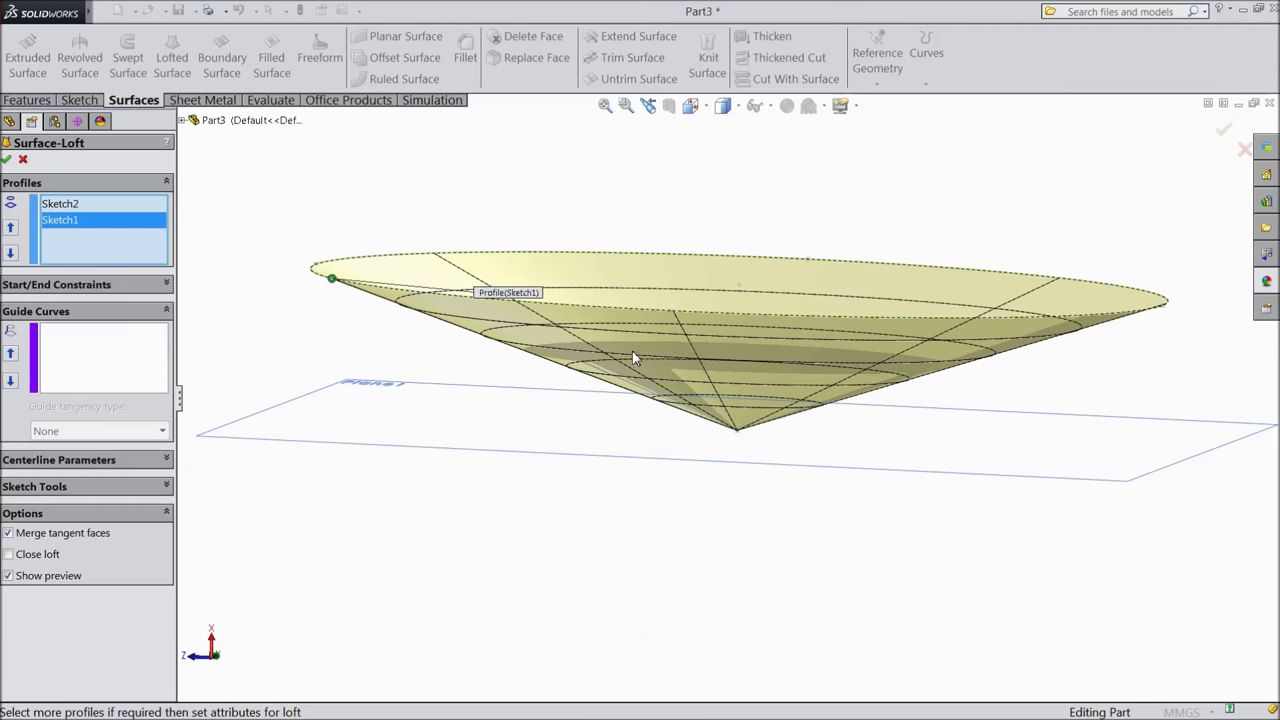
Set start and end constraints to Normal To Profile with end length 0.2, and accept Surface-Loft1
left_click(68, 286)
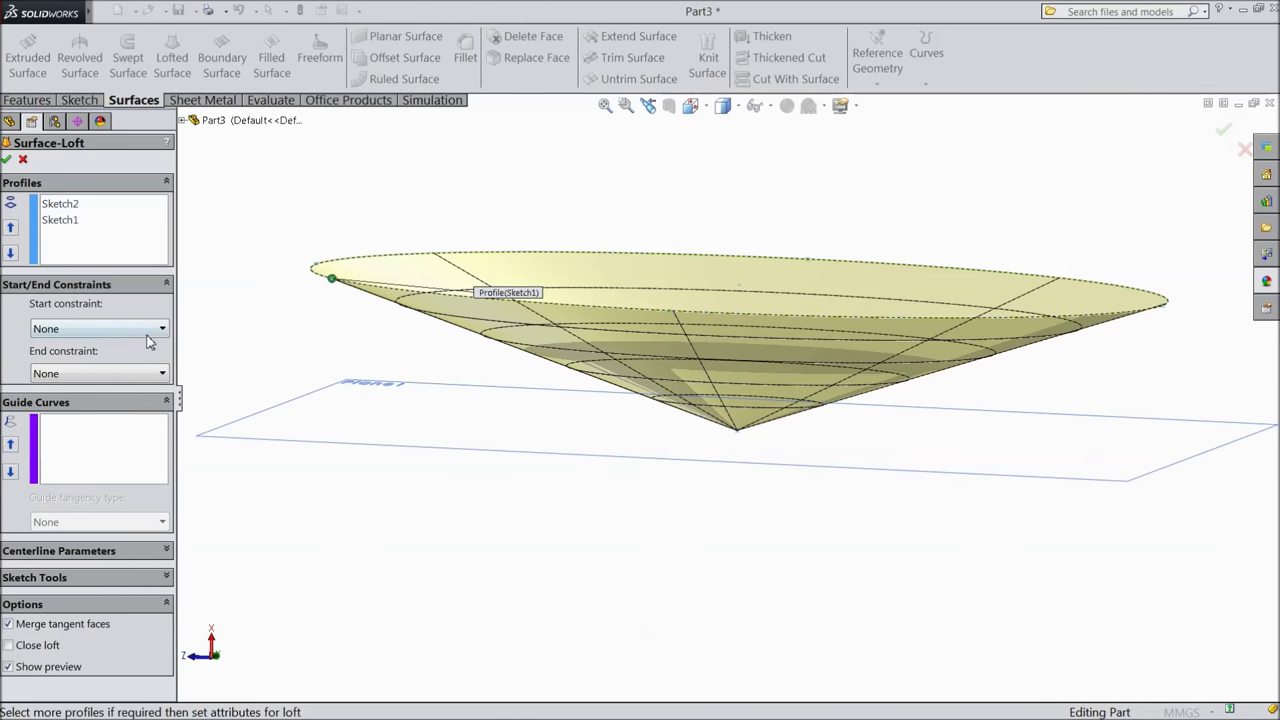
left_click(104, 330)
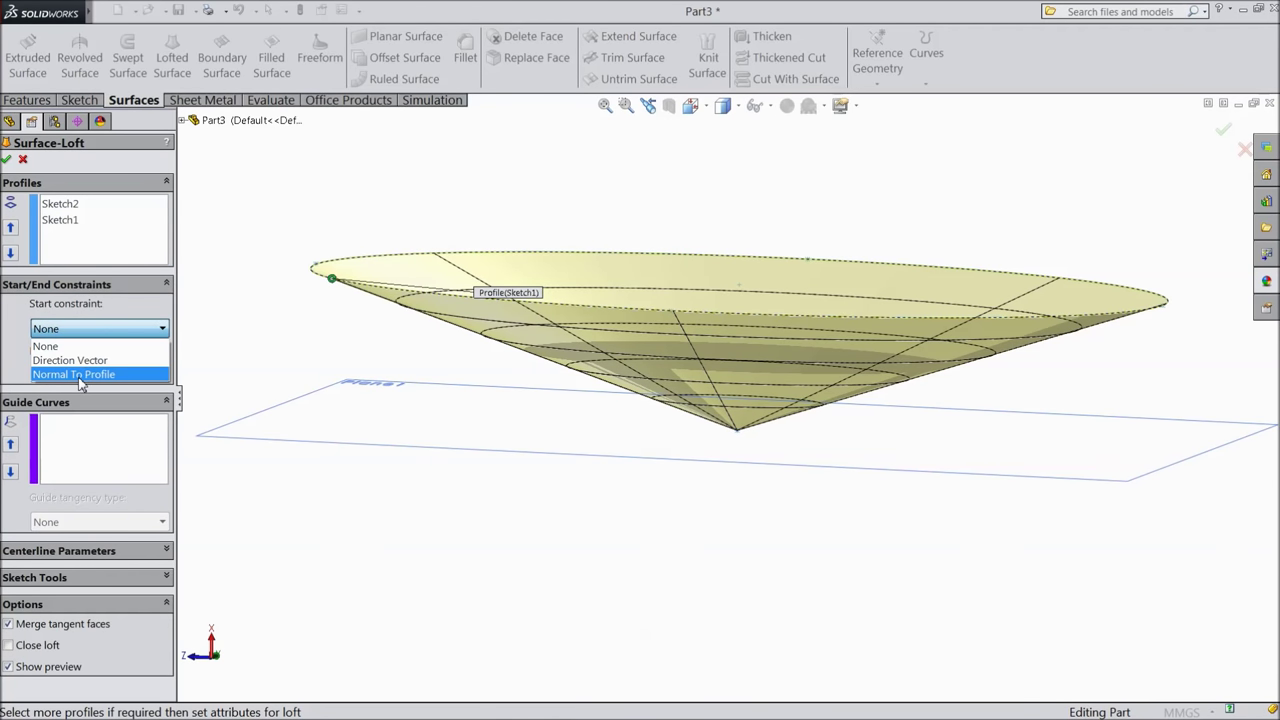
left_click(81, 376)
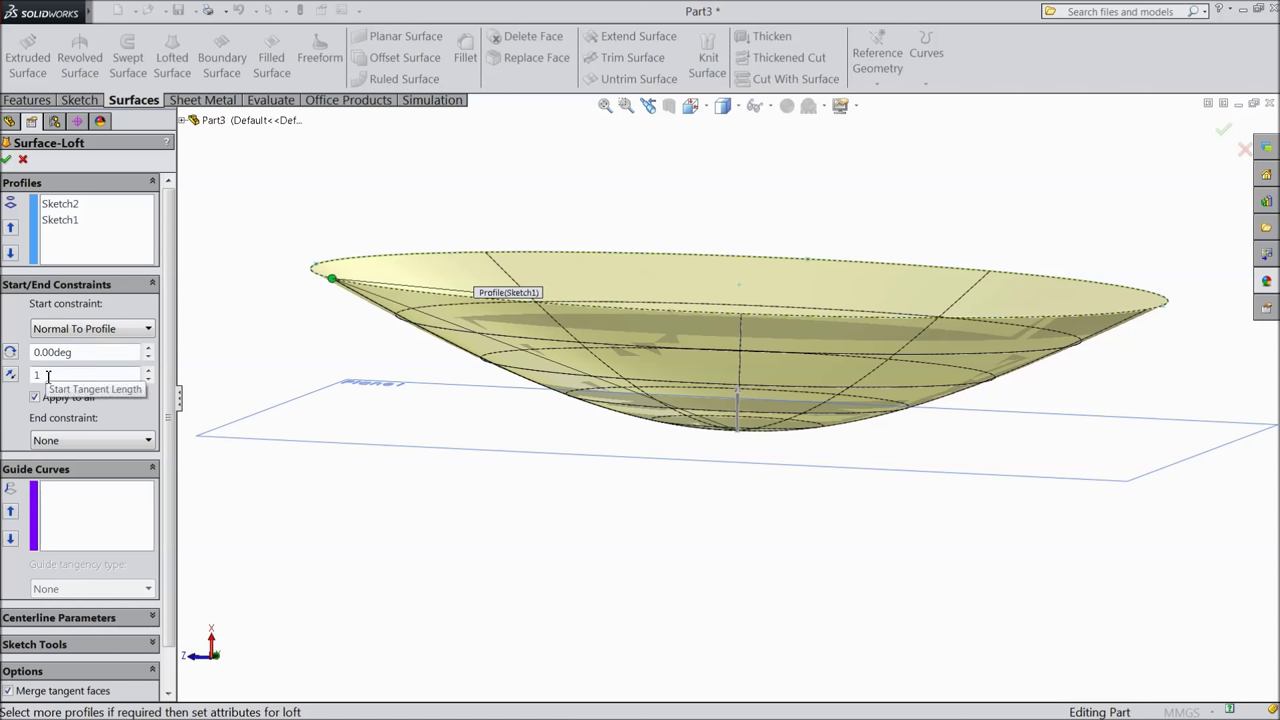
double_click(48, 374)
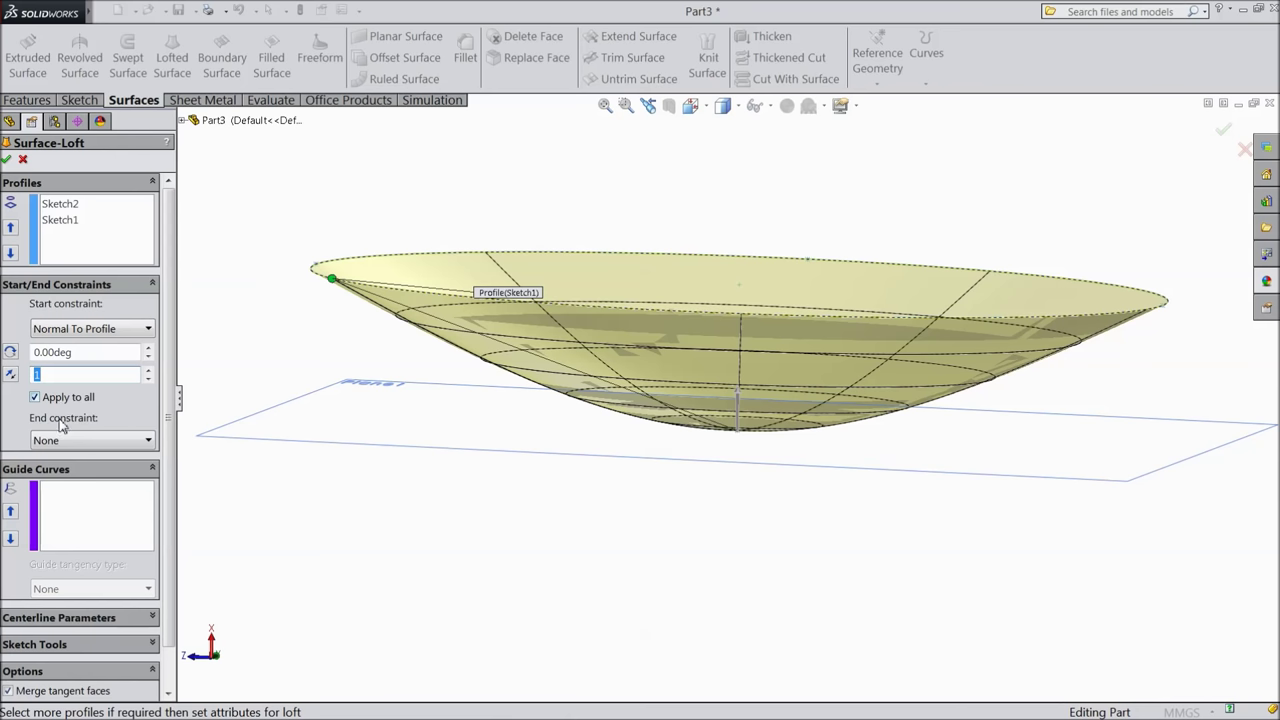
left_click(86, 440)
left_click(86, 486)
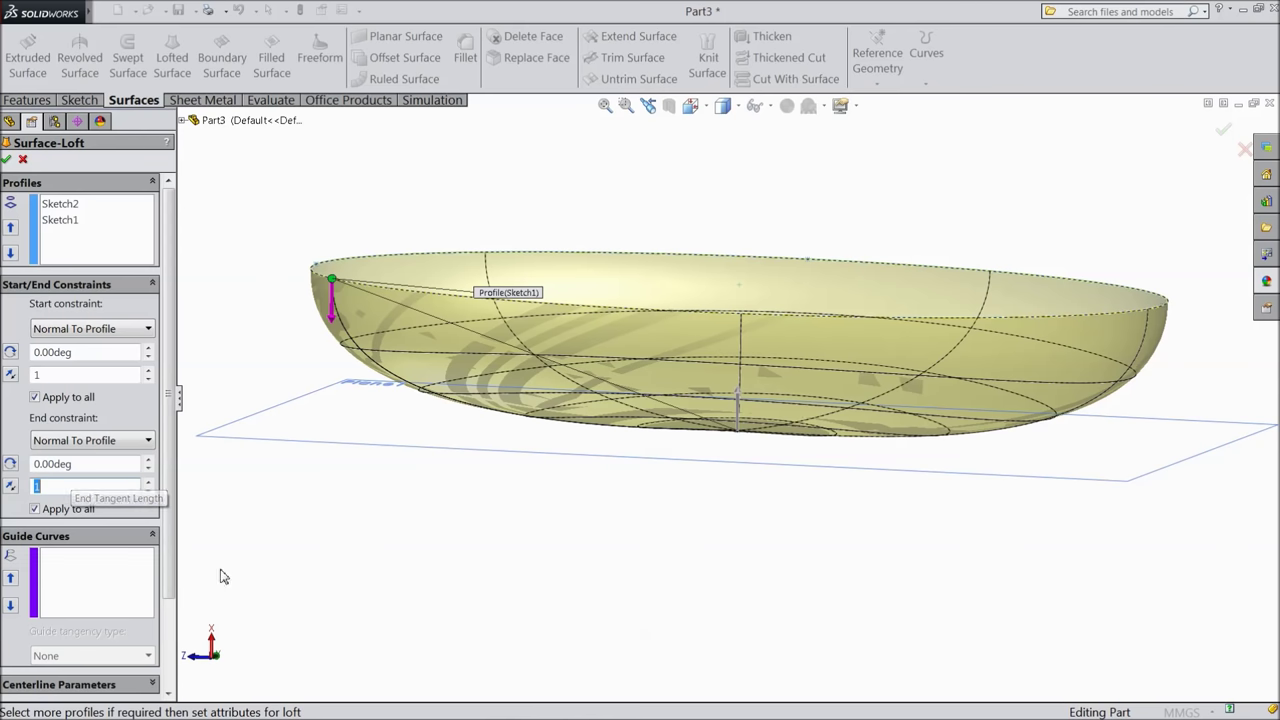
type("0.2")
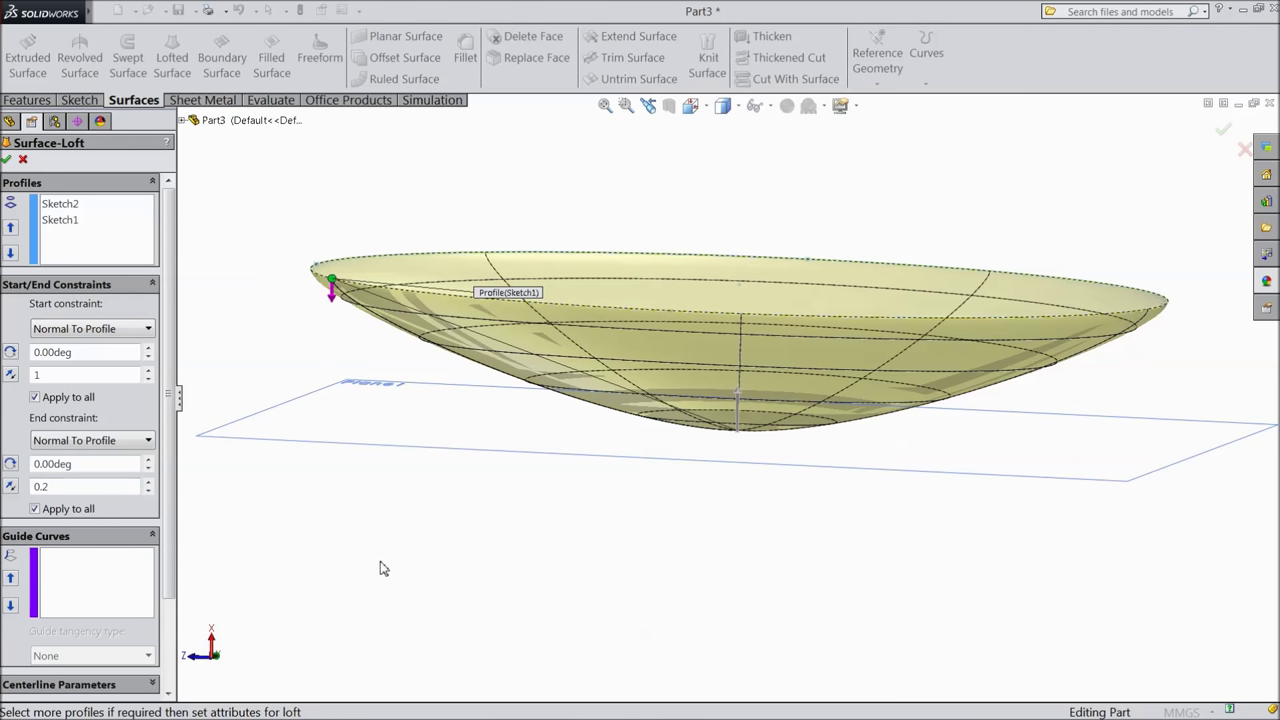
mouse_move(380, 563)
middle_mouse_down()
mouse_move(401, 553)
mouse_move(371, 534)
mouse_move(403, 574)
mouse_move(409, 557)
mouse_move(398, 590)
middle_mouse_up()
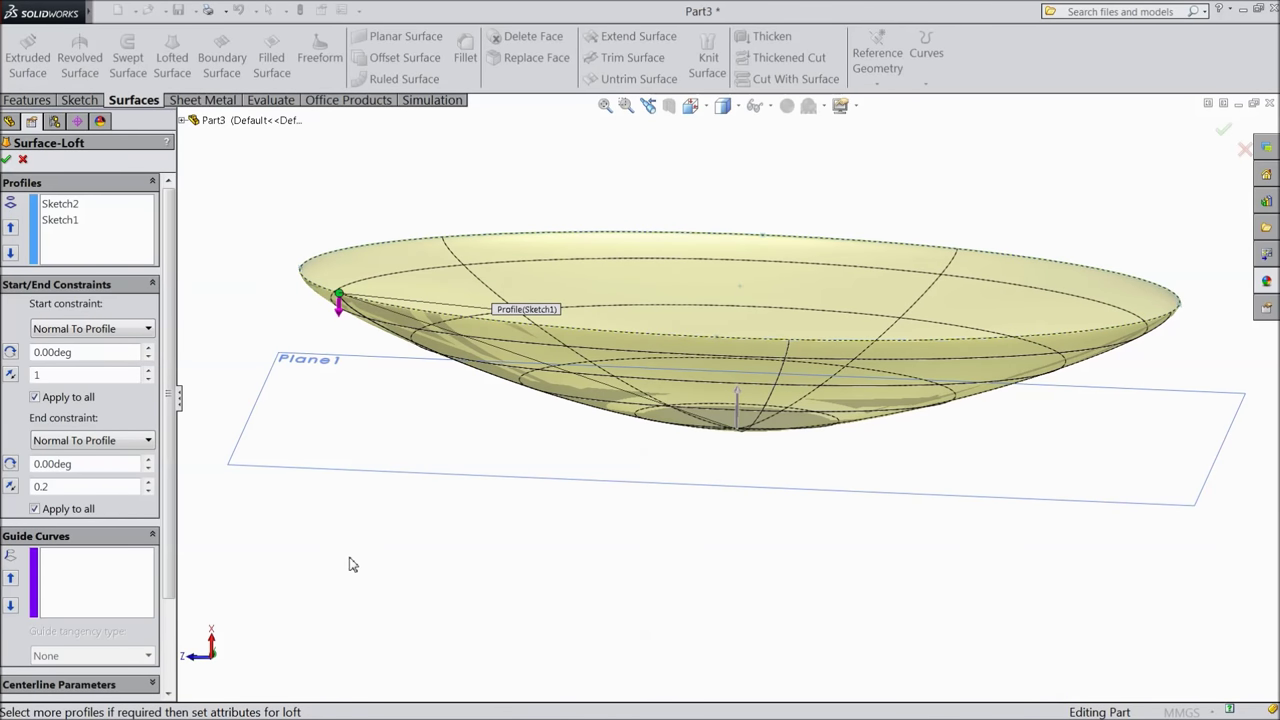
left_click(7, 161)
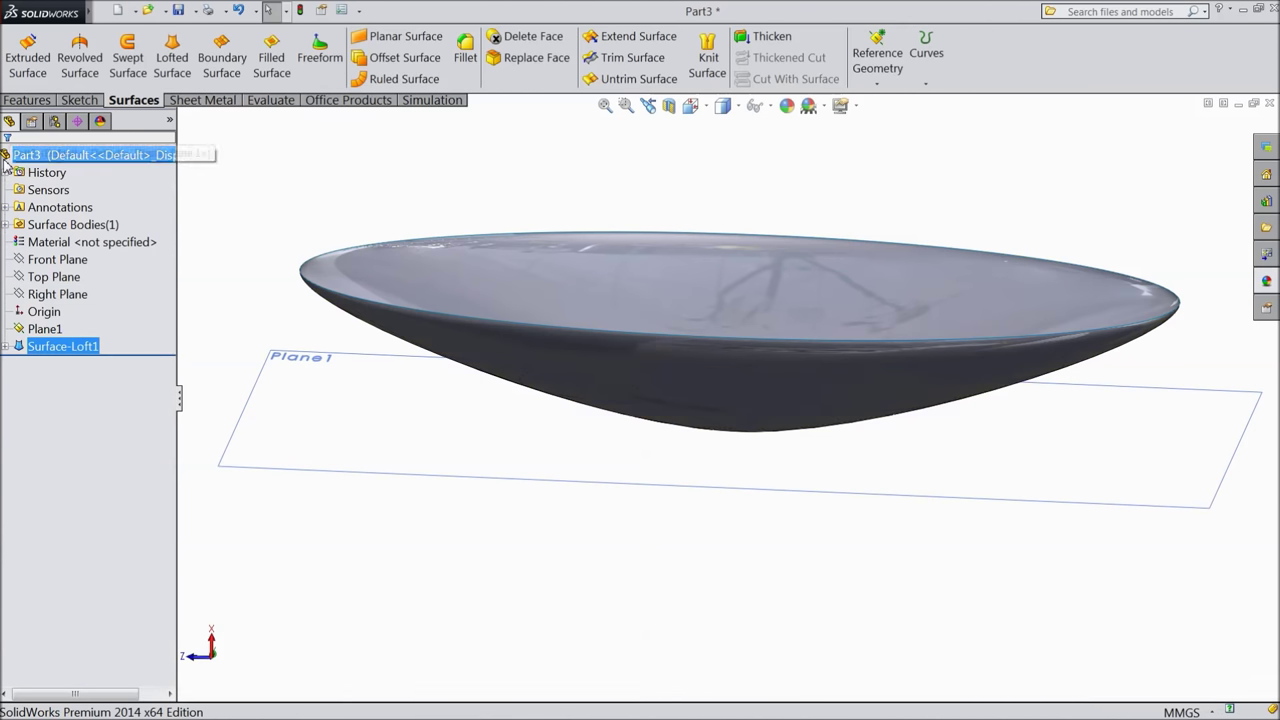
Start Sketch3 on the Top Plane and view it face-on
mouse_move(521, 422)
middle_mouse_down()
mouse_move(509, 563)
mouse_move(580, 577)
mouse_move(517, 517)
mouse_move(510, 416)
mouse_move(517, 449)
middle_mouse_up()
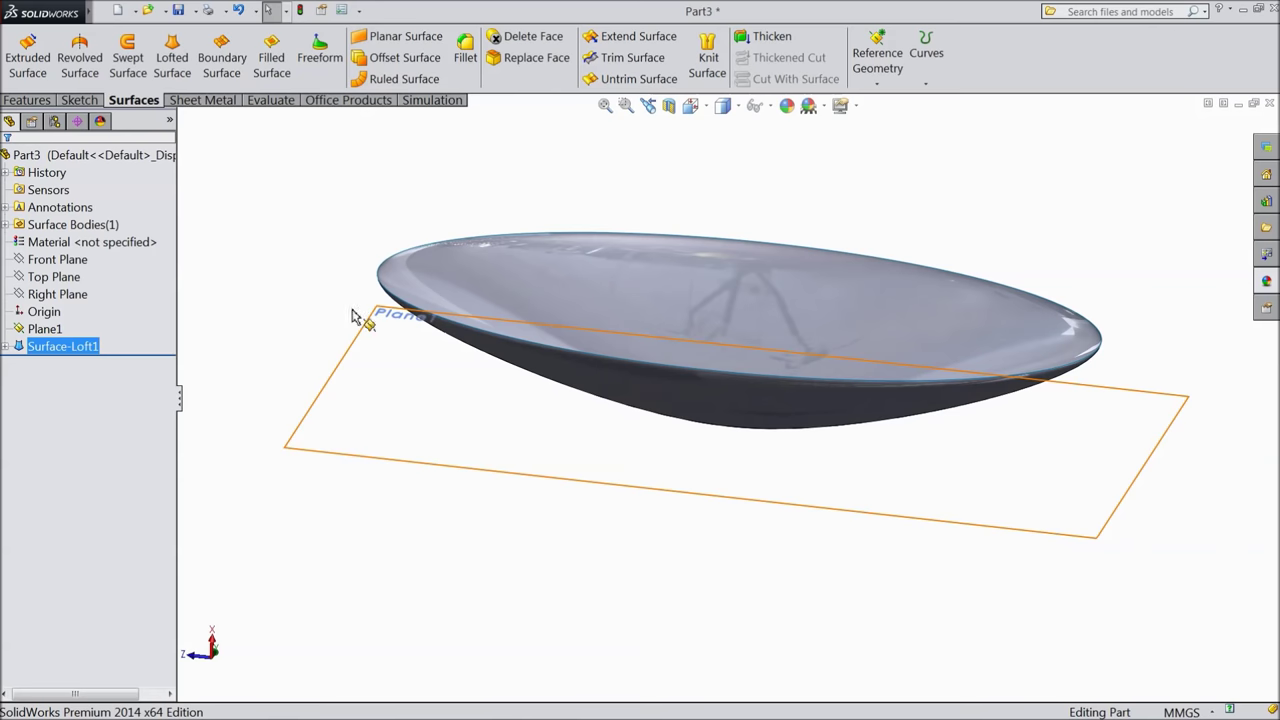
left_click(56, 279)
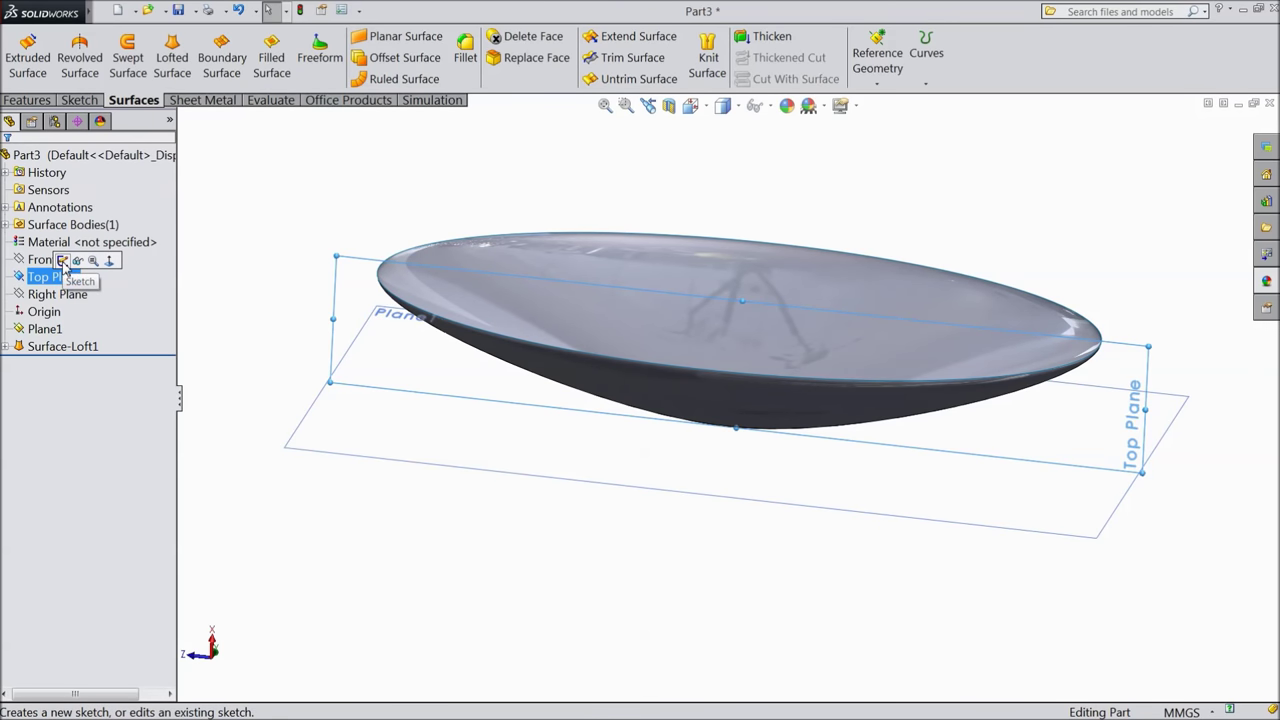
left_click(61, 260)
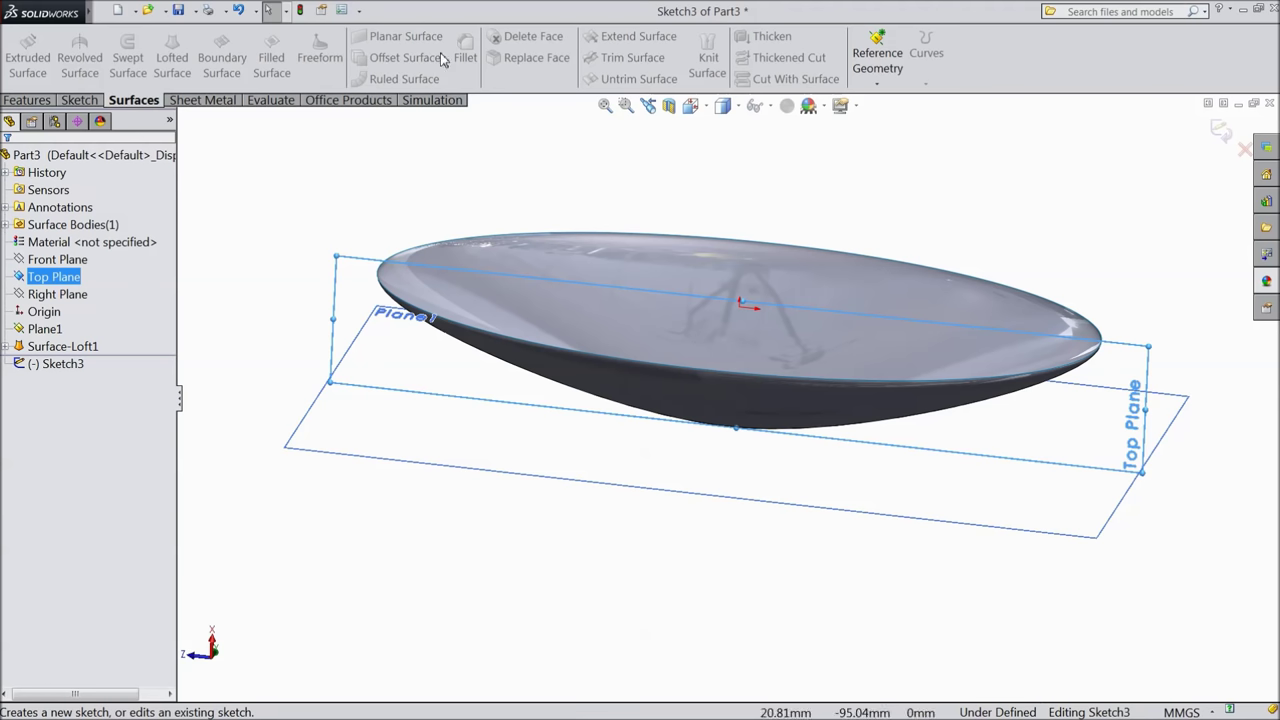
left_click(76, 102)
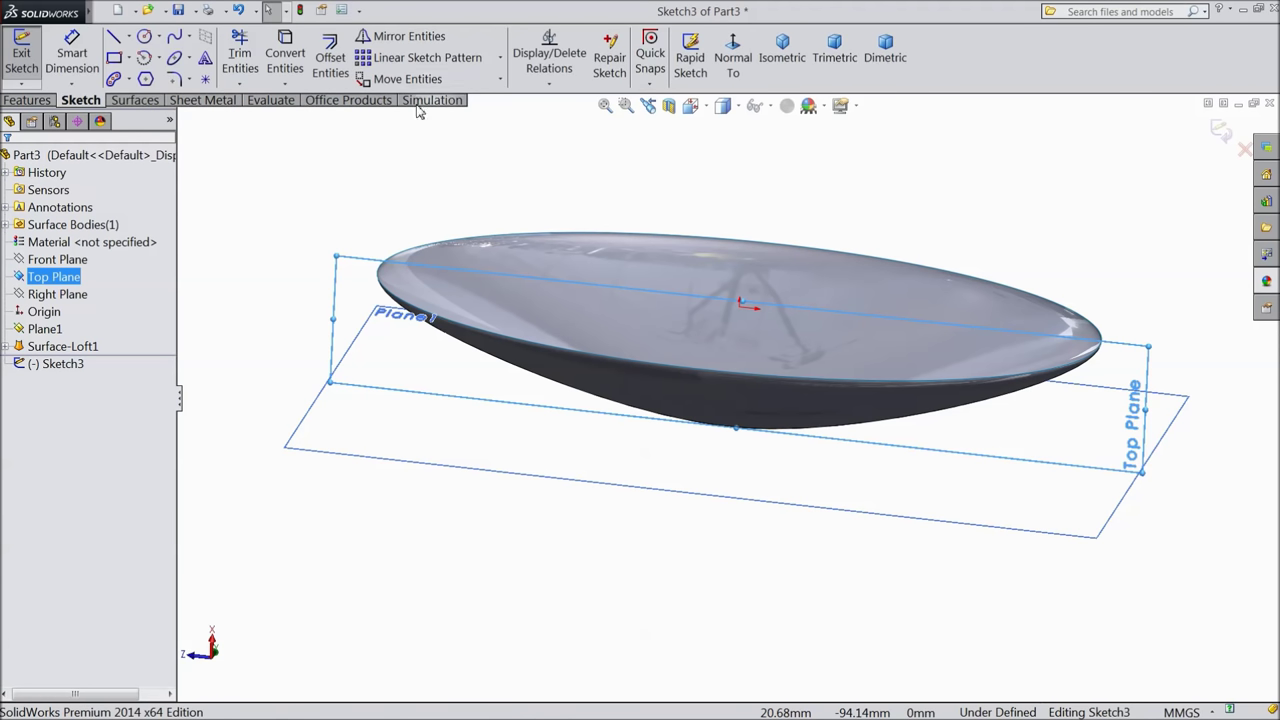
left_click(733, 55)
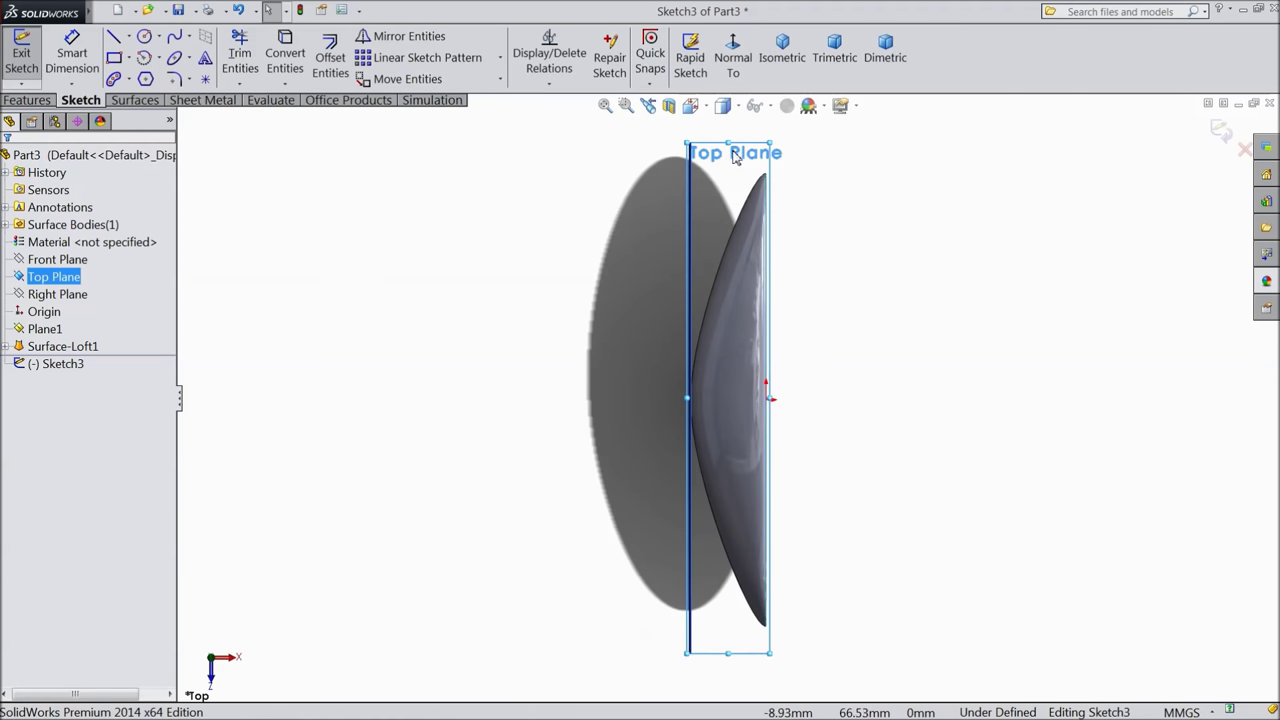
scroll(638, 395, "up", 3)
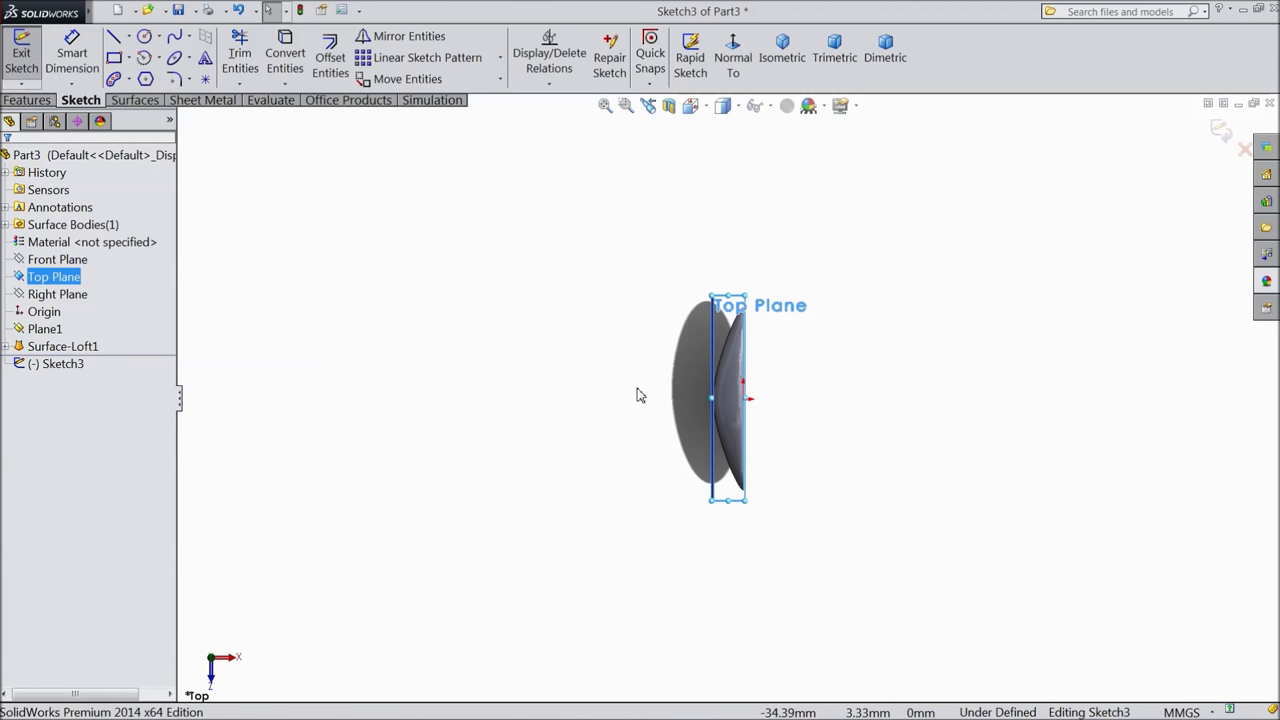
scroll(730, 520, "down", 2)
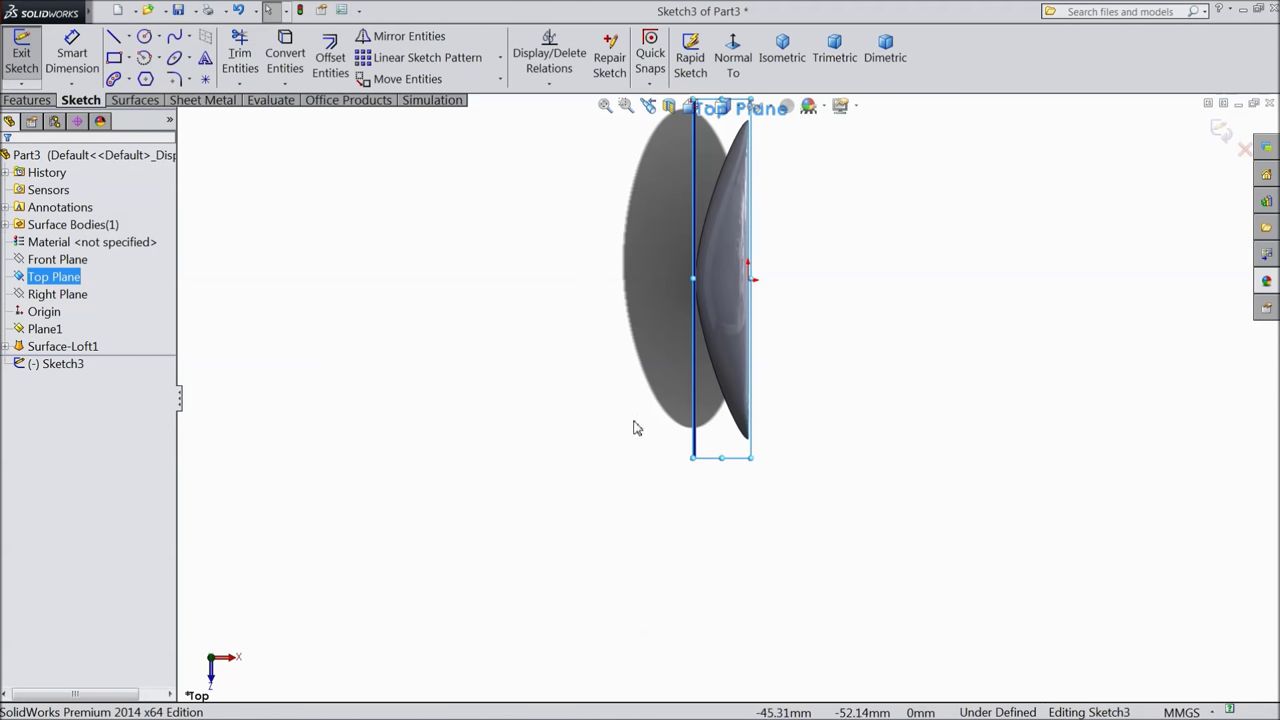
mouse_move(634, 428)
middle_mouse_down()
mouse_move(546, 400)
mouse_move(689, 251)
middle_mouse_up()
left_click(733, 62)
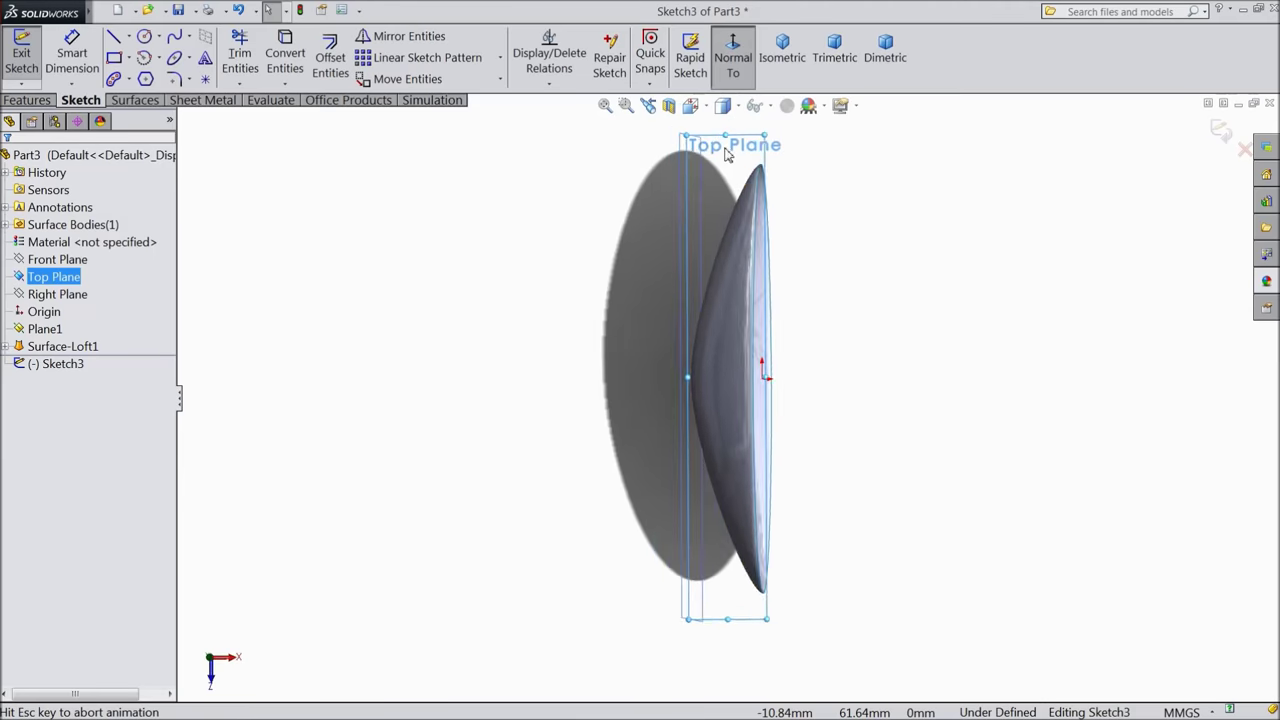
scroll(702, 517, "down", 3)
scroll(722, 385, "up", 1)
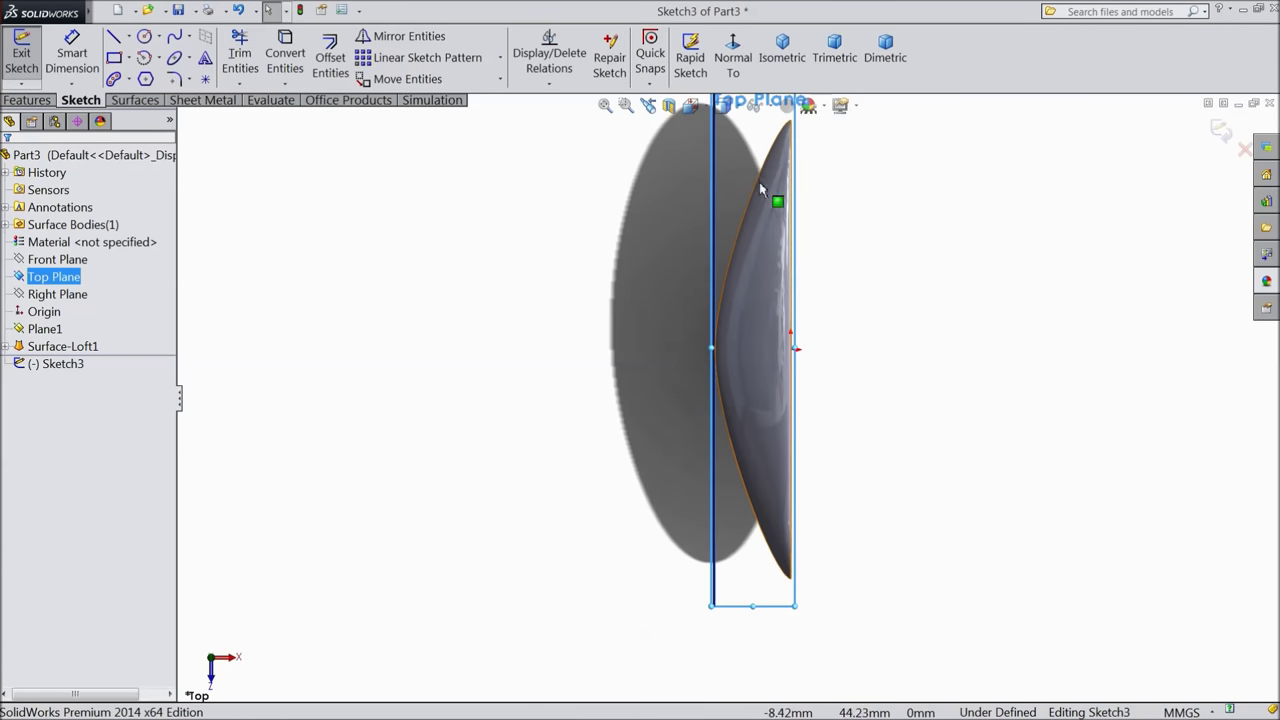
Turn off Shadows In Shaded Mode in the View Settings
left_click(821, 107)
left_click(828, 113)
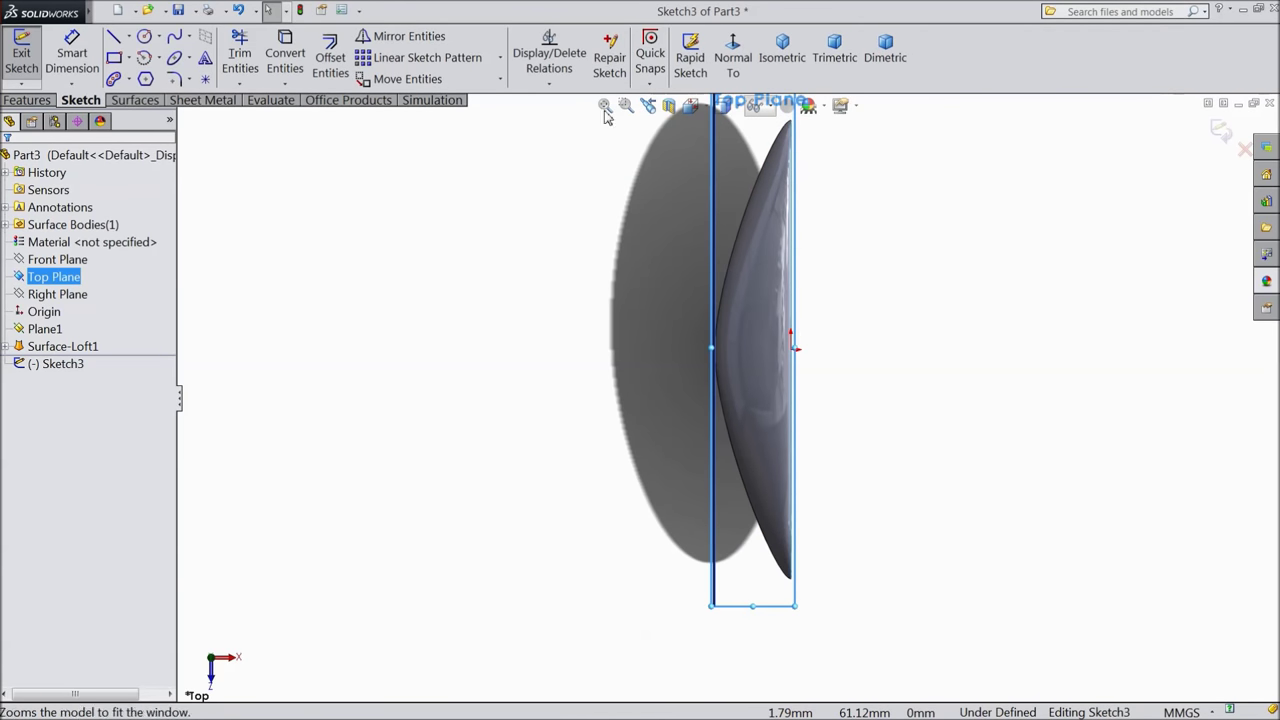
left_click(856, 106)
left_click(856, 149)
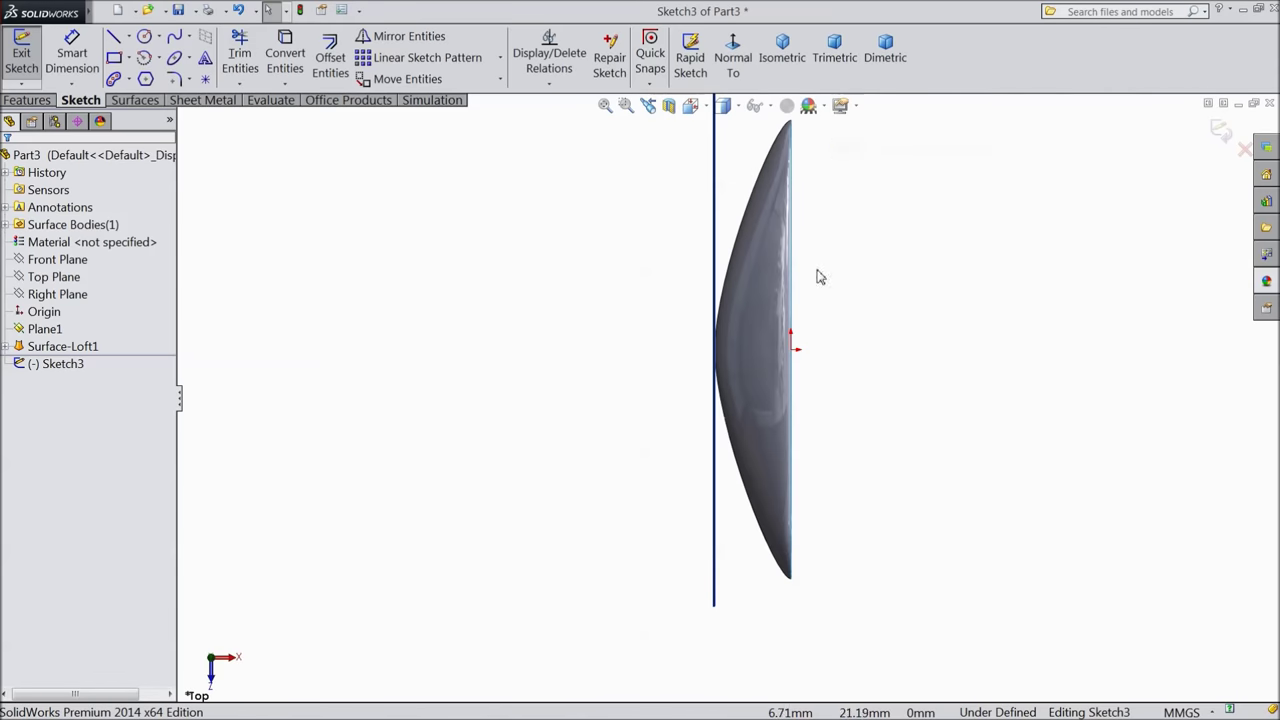
scroll(803, 406, "up", 2)
scroll(770, 520, "up", 2)
scroll(743, 477, "down", 2)
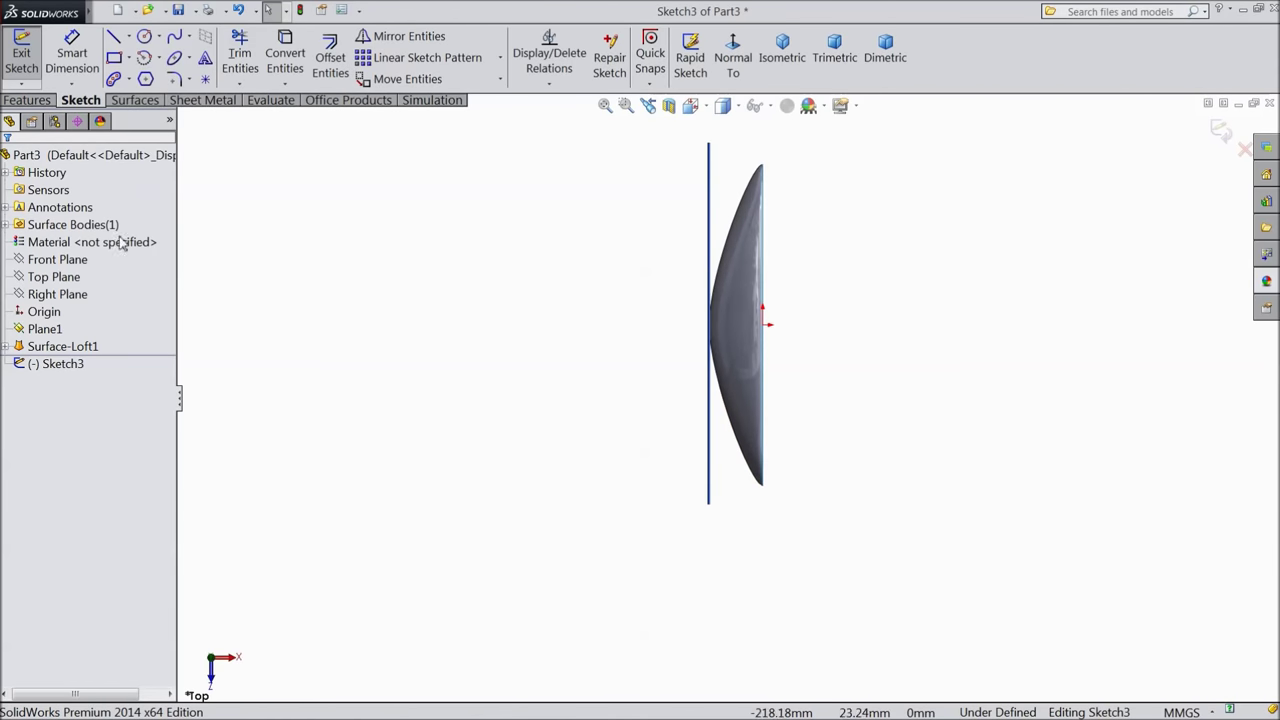
left_click(174, 36)
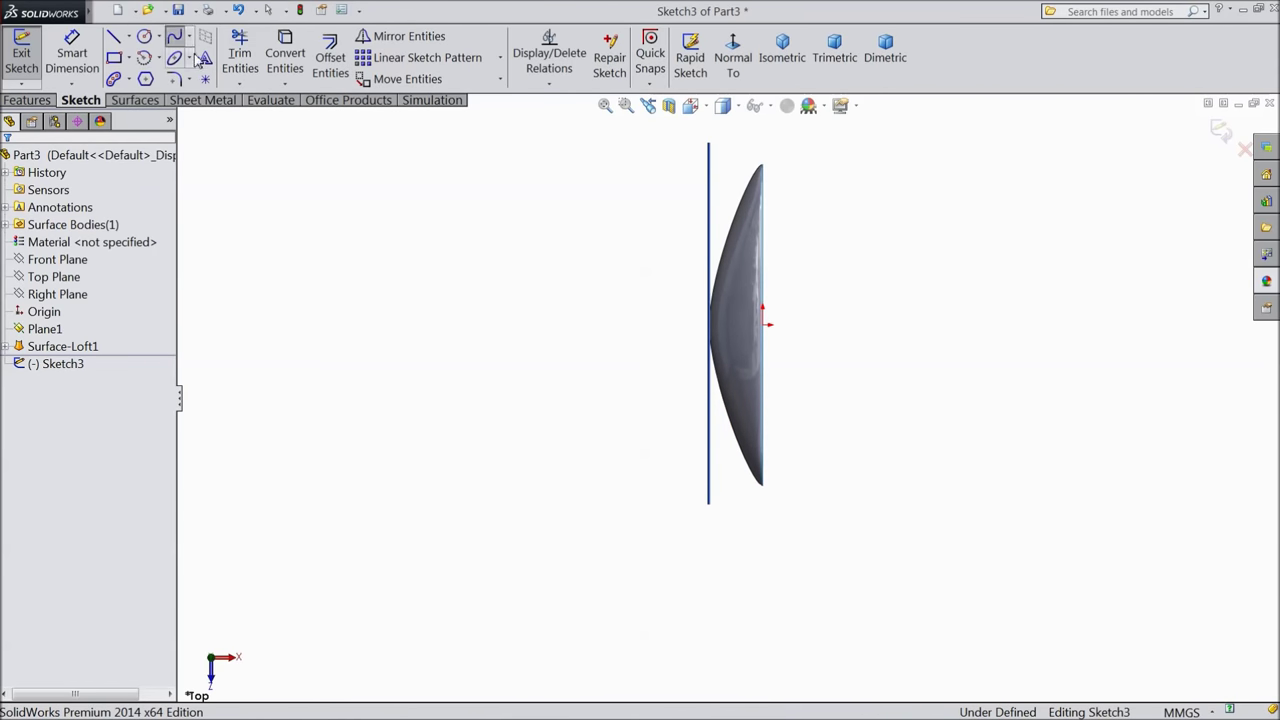
Draw a three-point spline running outward from the bowl's lower tip
scroll(800, 560, "down", 1)
scroll(790, 550, "down", 2)
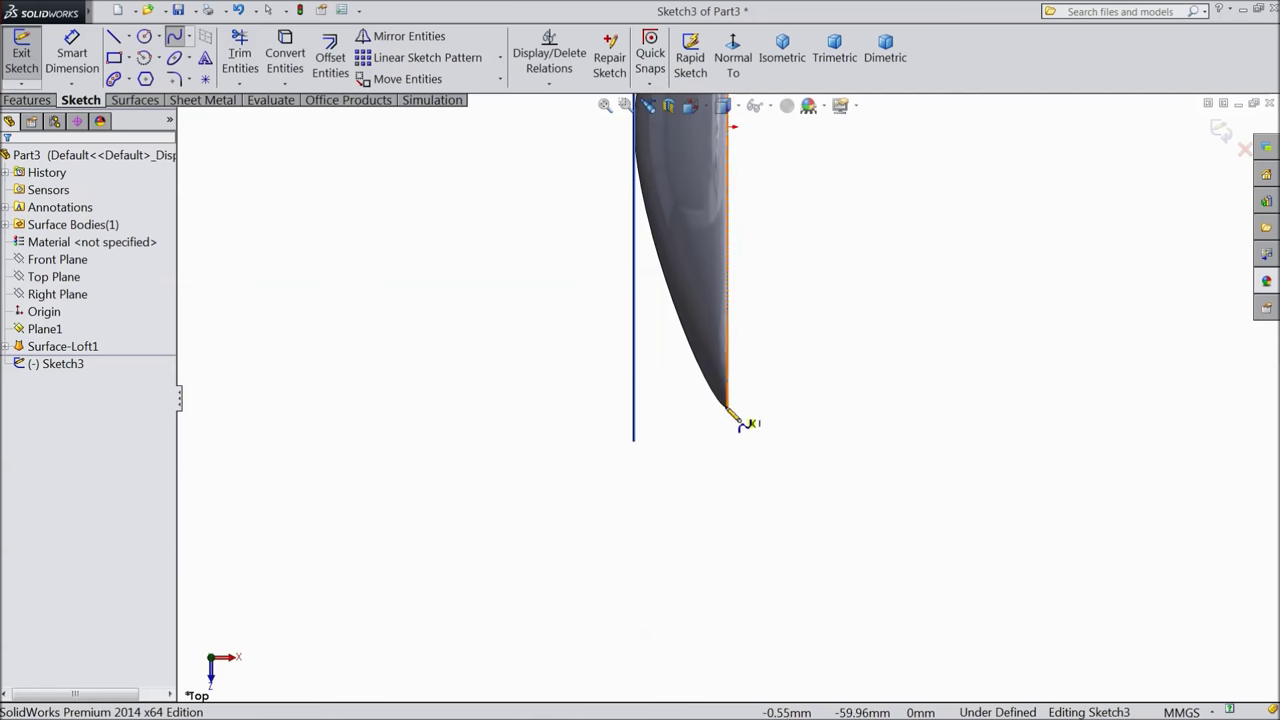
left_click(729, 410)
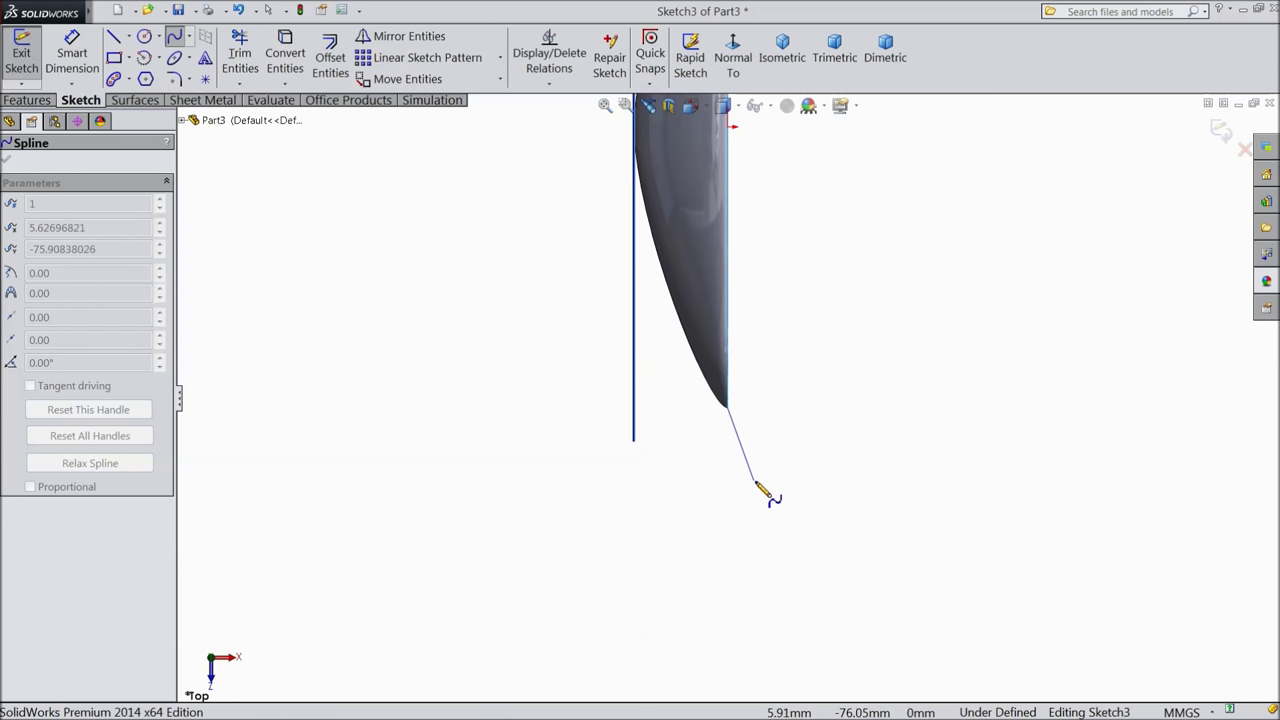
left_click(760, 484)
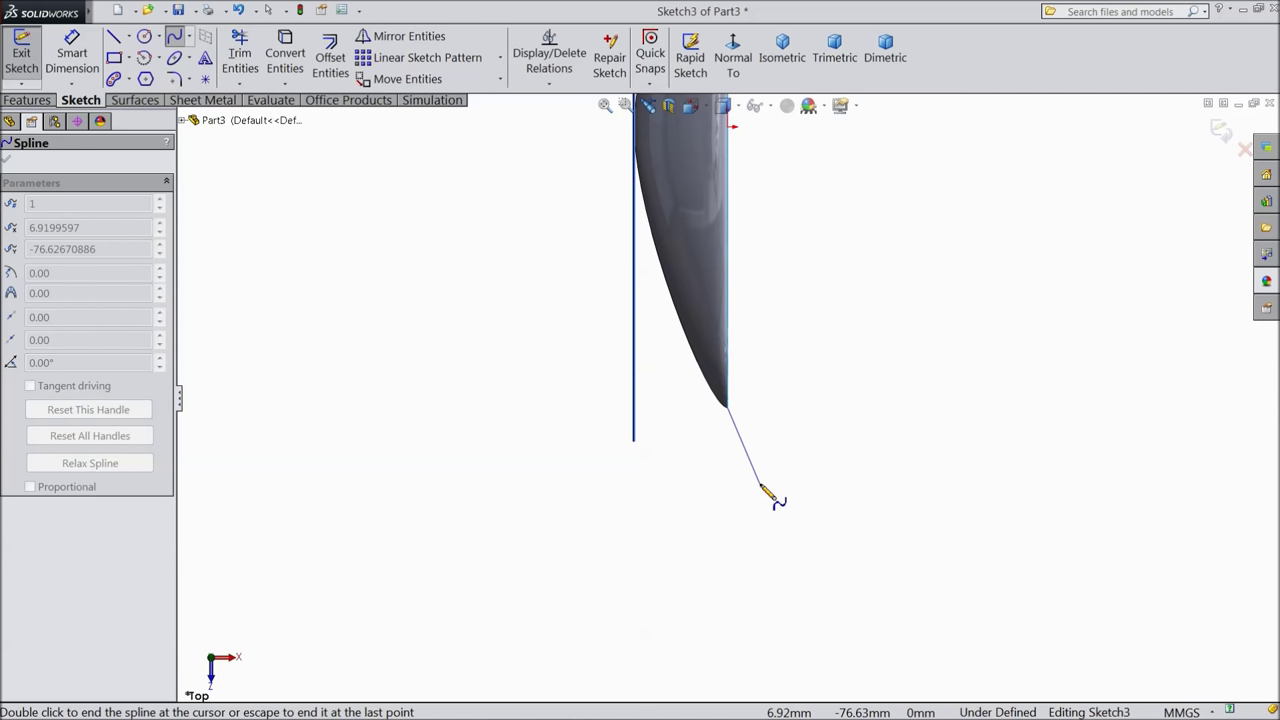
left_click(775, 562)
right_click(810, 568)
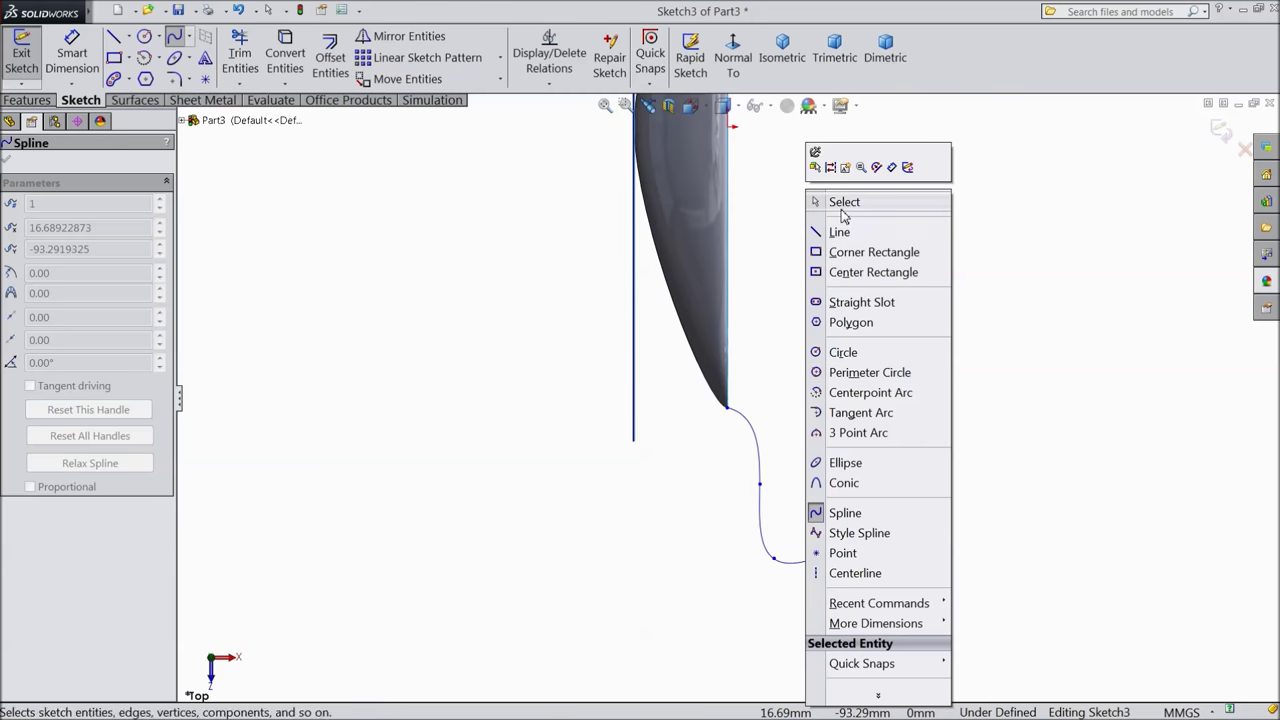
left_click(842, 206)
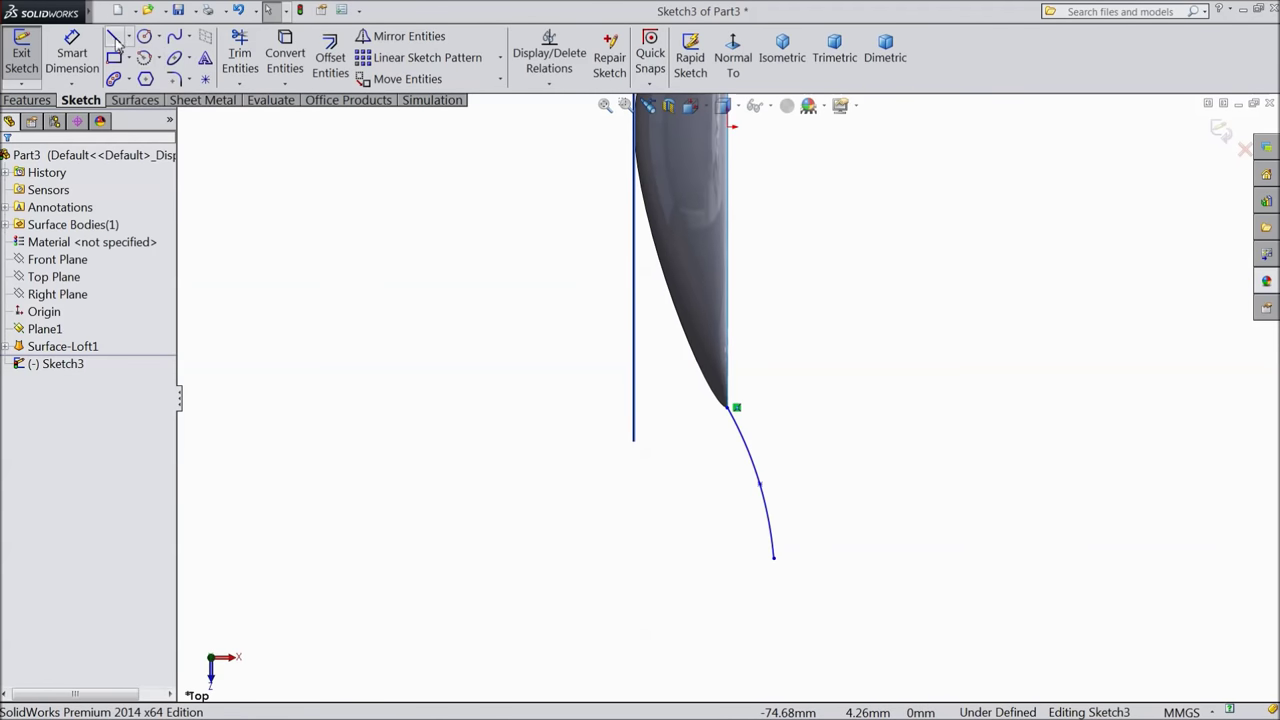
Add a second spline continuing from the curve's end out to the handle's end
left_click(174, 36)
scroll(736, 470, "up", 3)
scroll(736, 500, "up", 2)
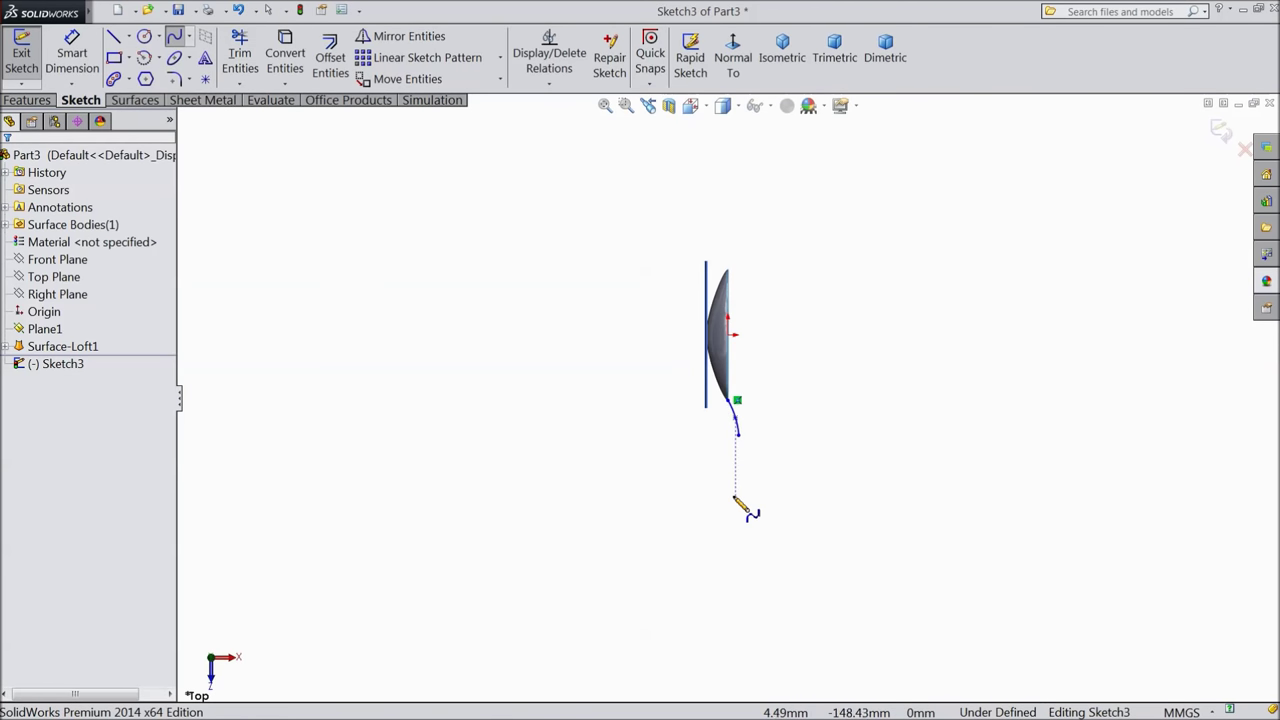
scroll(735, 498, "down", 2)
left_click(741, 419)
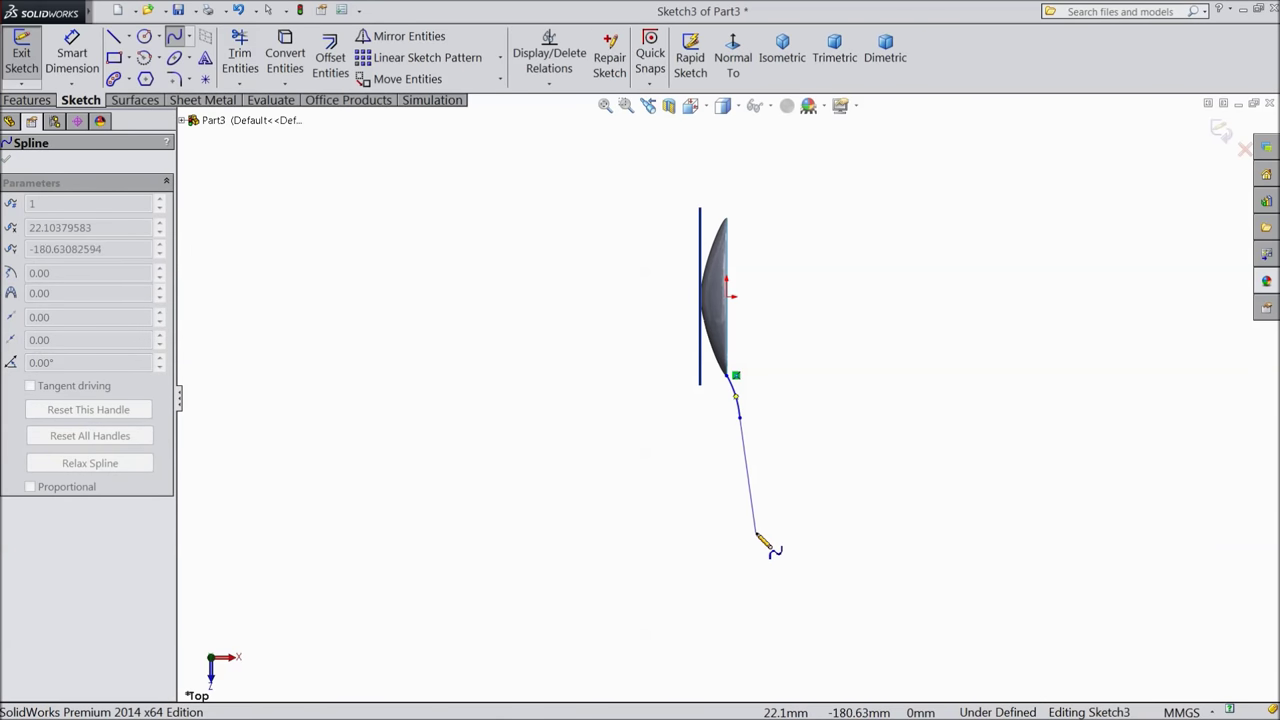
left_click(756, 534)
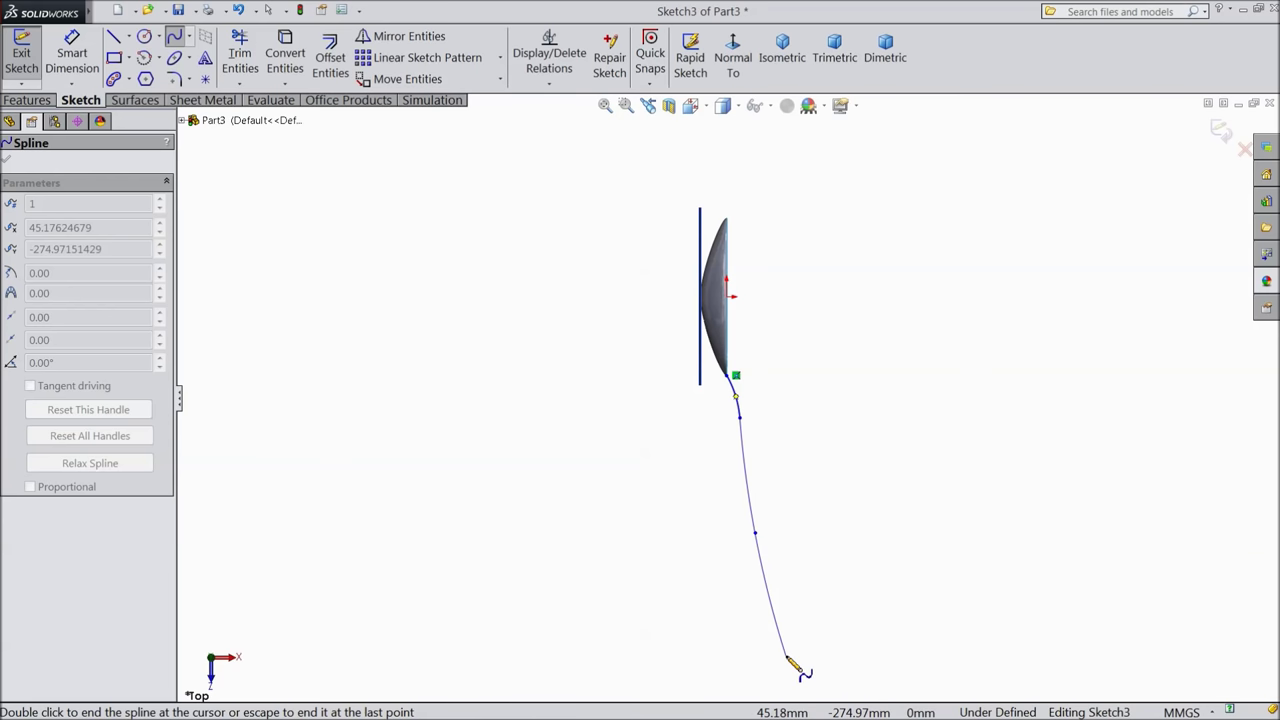
right_click(850, 620)
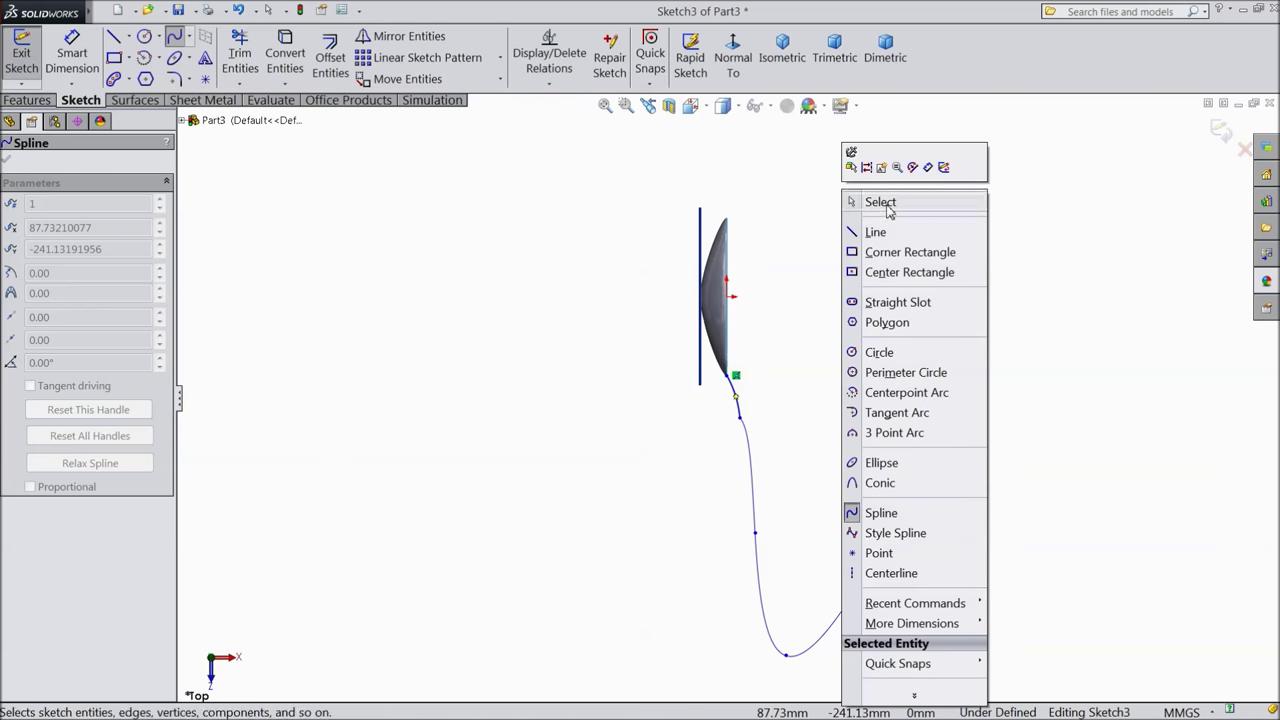
left_click(887, 210)
scroll(831, 394, "up", 3)
Drag a spline point near the bowl to smooth the handle curve
mouse_move(666, 426)
middle_mouse_down()
mouse_move(686, 638)
mouse_move(755, 486)
middle_mouse_up()
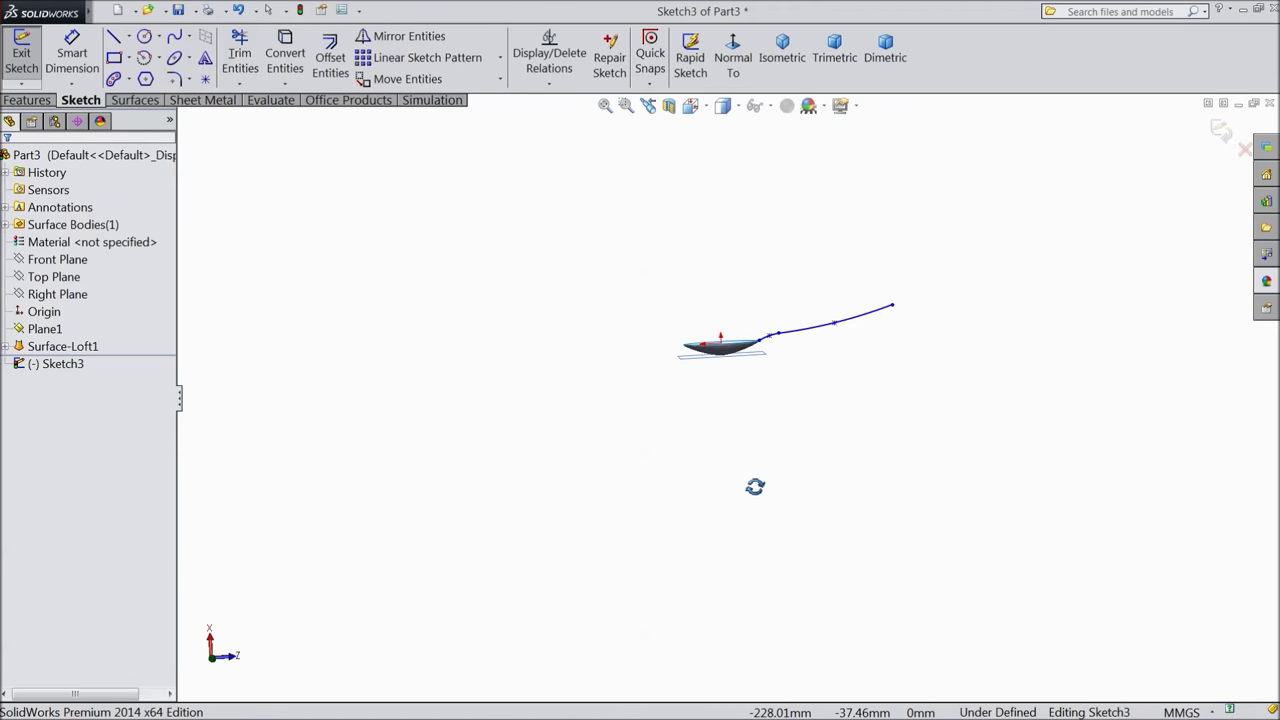
scroll(755, 486, "down", 2)
scroll(700, 490, "down", 2)
scroll(655, 500, "down", 2)
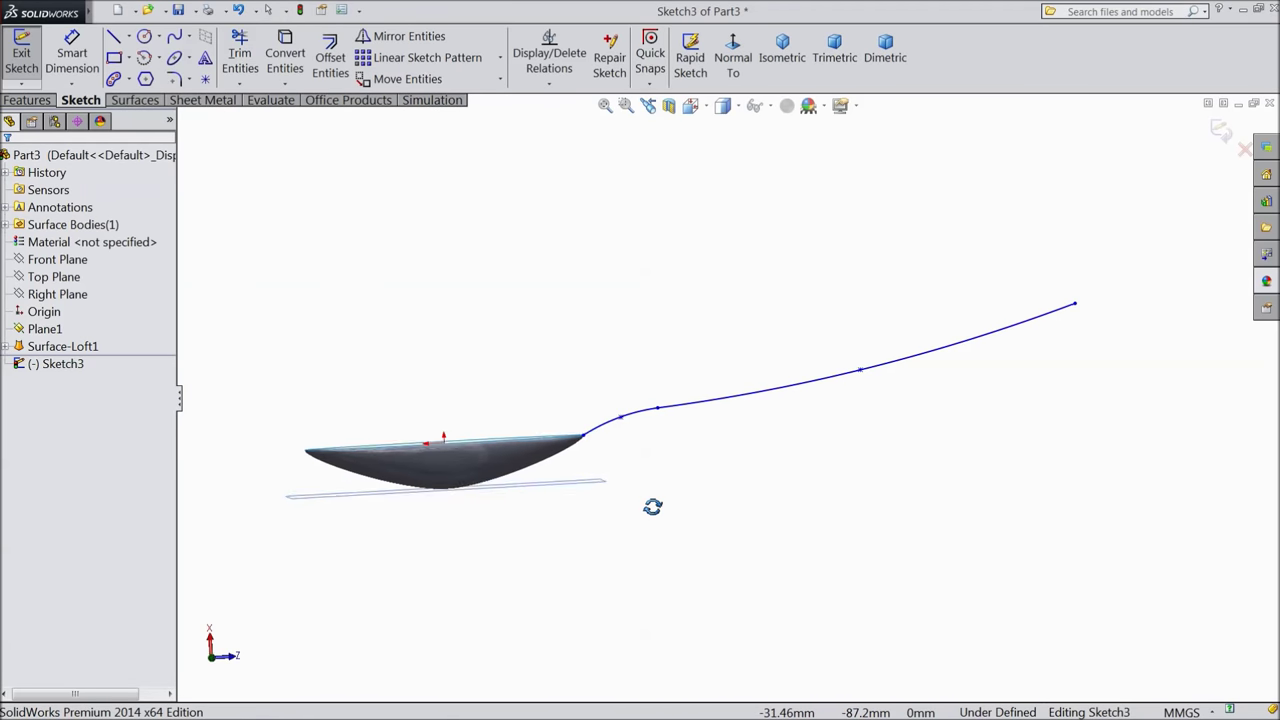
scroll(686, 463, "down", 2)
scroll(690, 462, "up", 1)
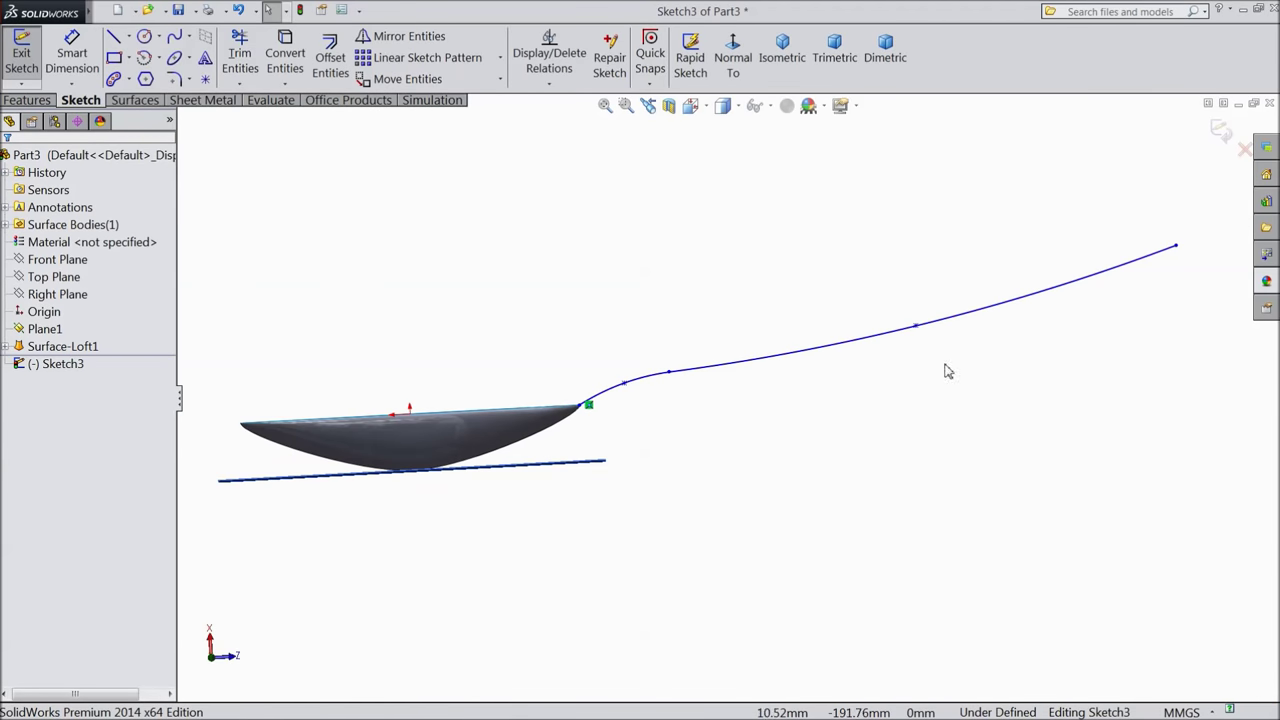
scroll(652, 396, "down", 1)
scroll(648, 402, "down", 1)
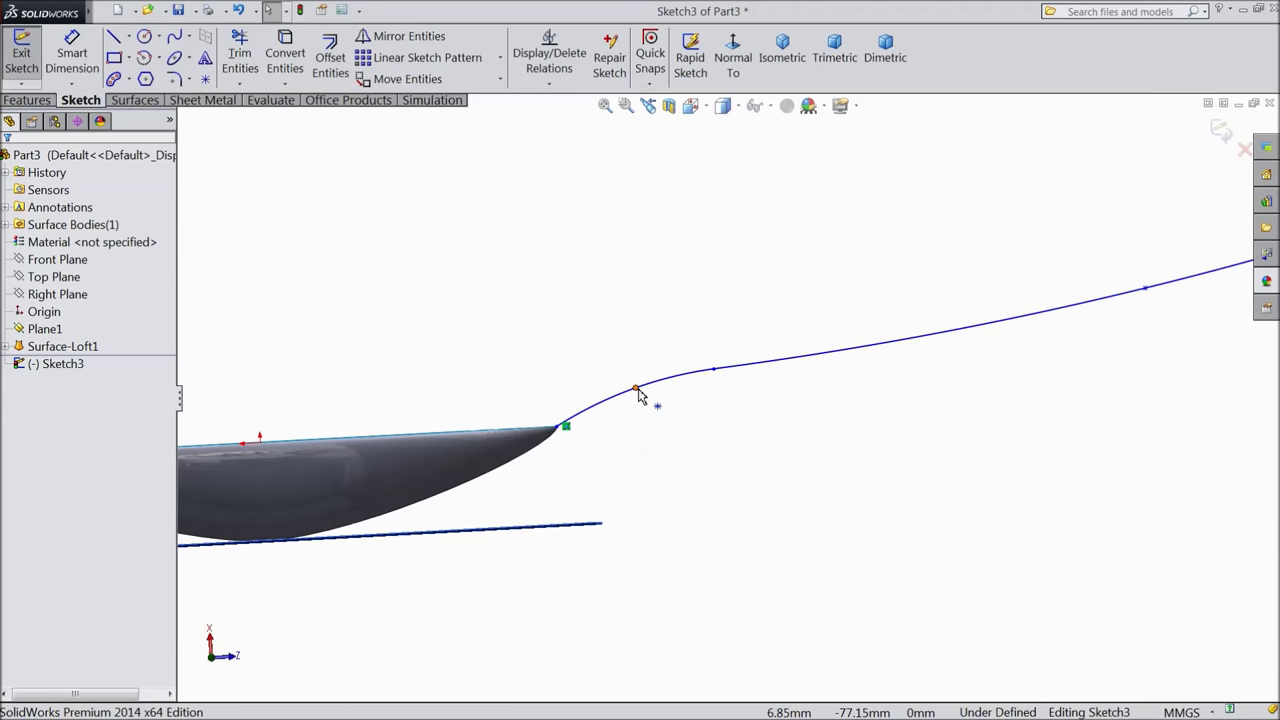
left_click(714, 374)
left_click_drag(717, 369, 723, 368)
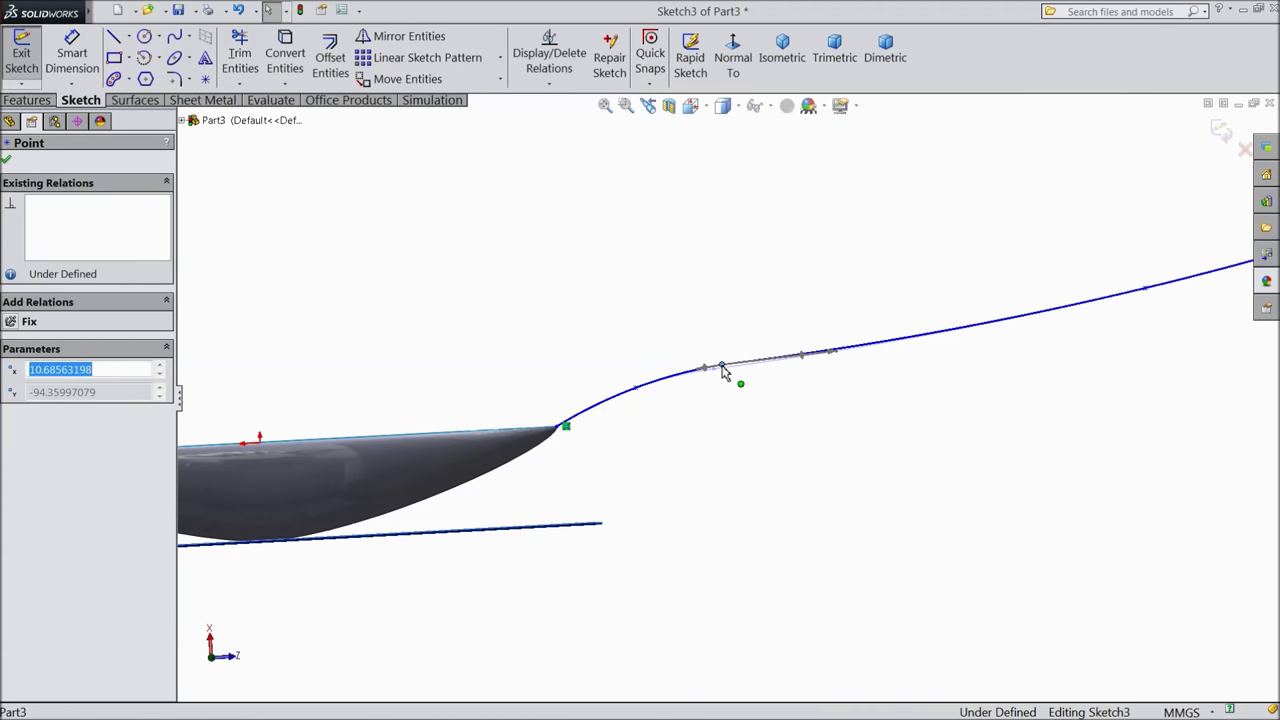
left_click(690, 446)
Exit Sketch3 to finish the handle path
scroll(766, 449, "up", 2)
scroll(790, 447, "up", 2)
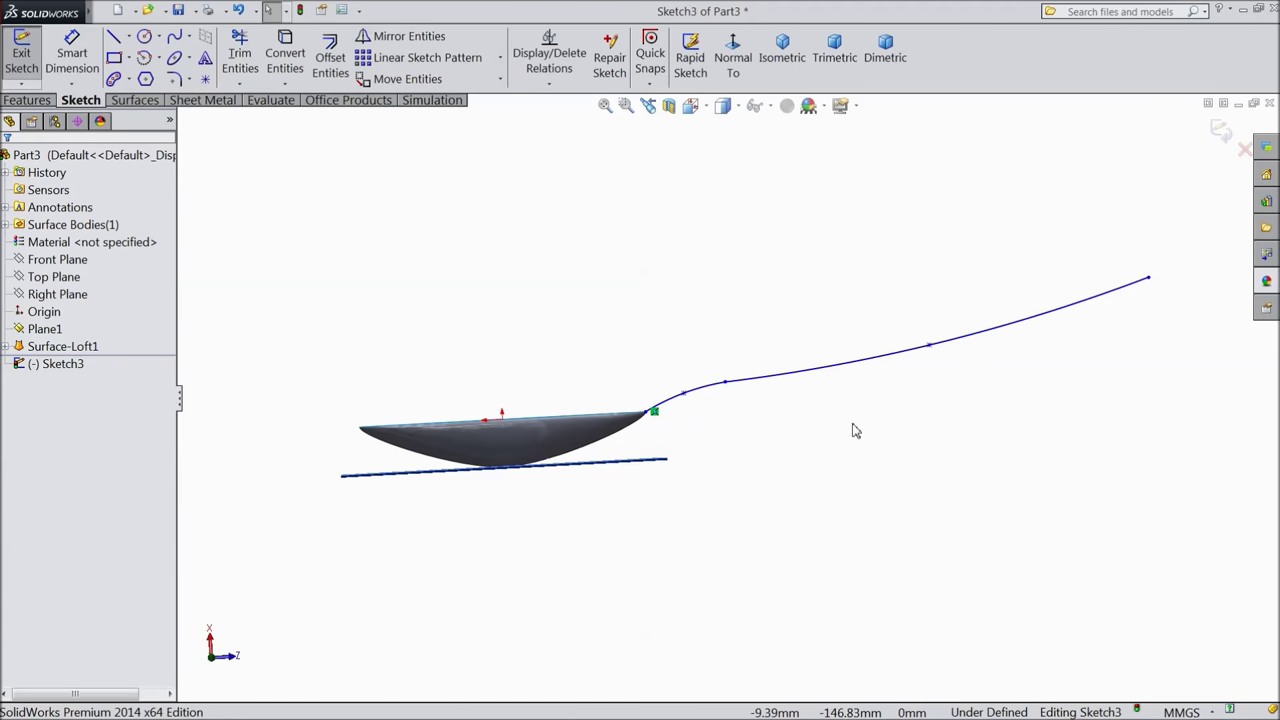
middle_click_drag(855, 430, 804, 501)
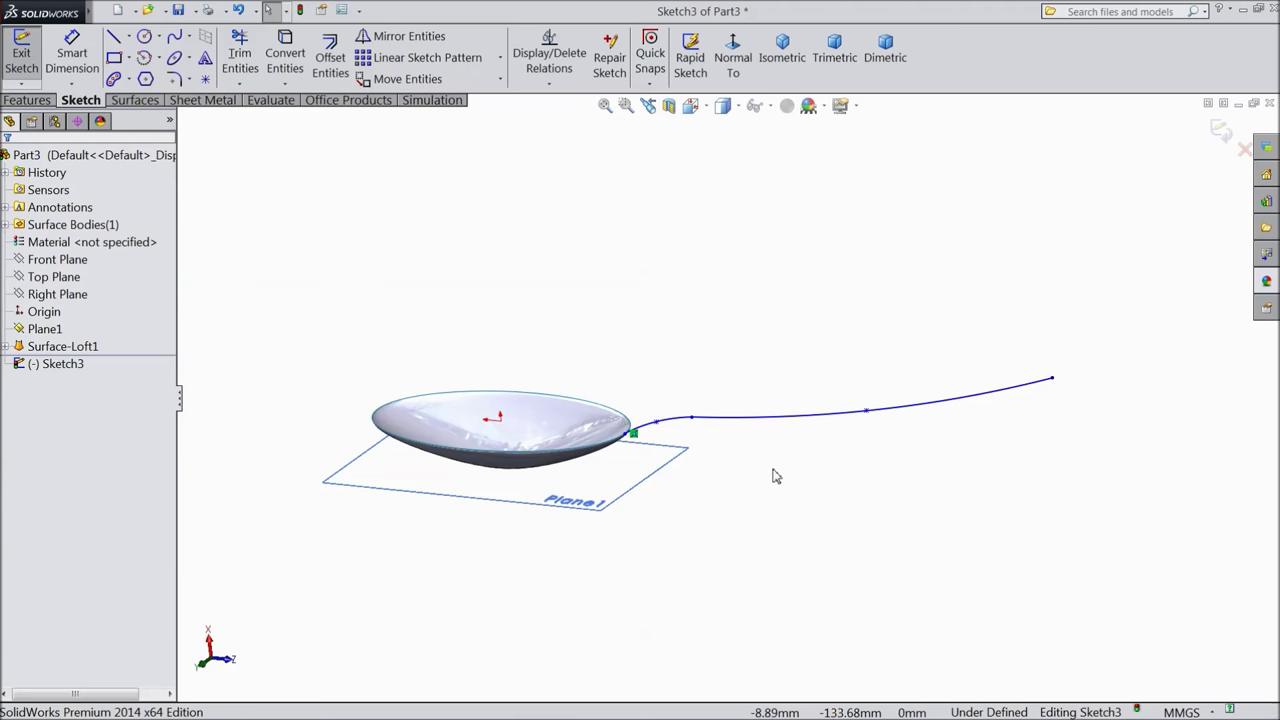
left_click(1220, 132)
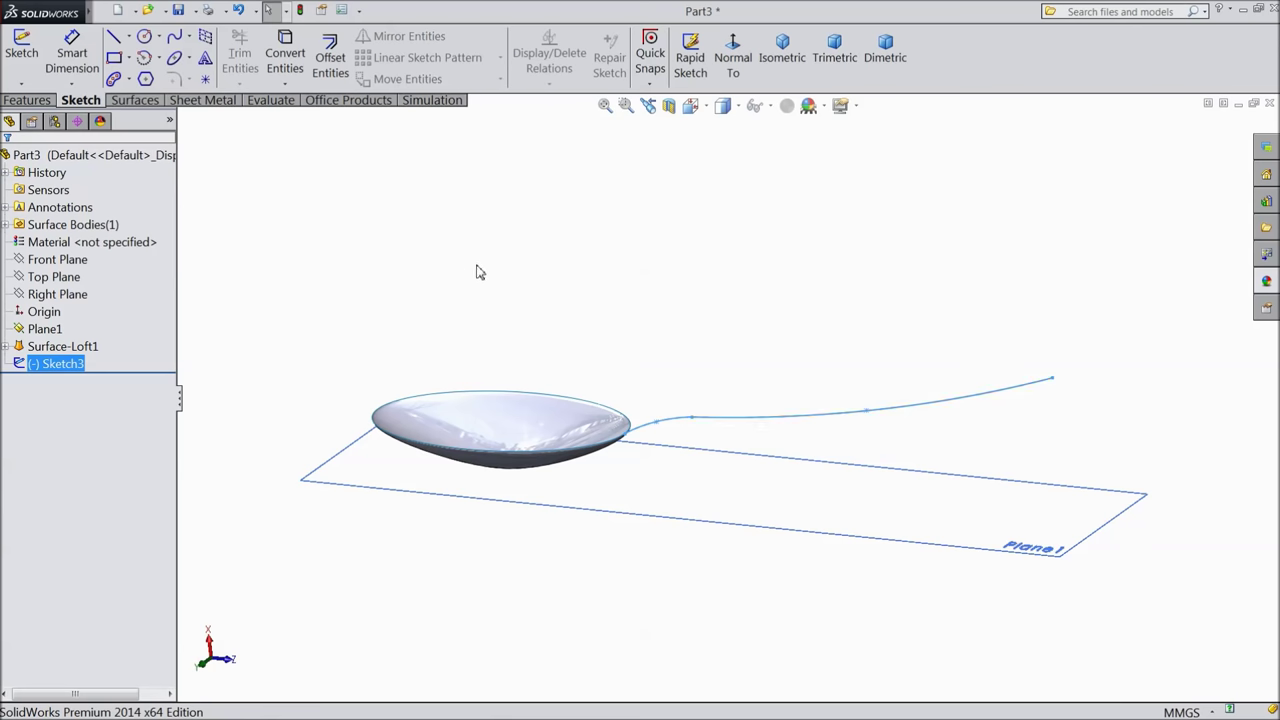
Select the Right Plane and start a new reference plane
key("Escape")
left_click(80, 296)
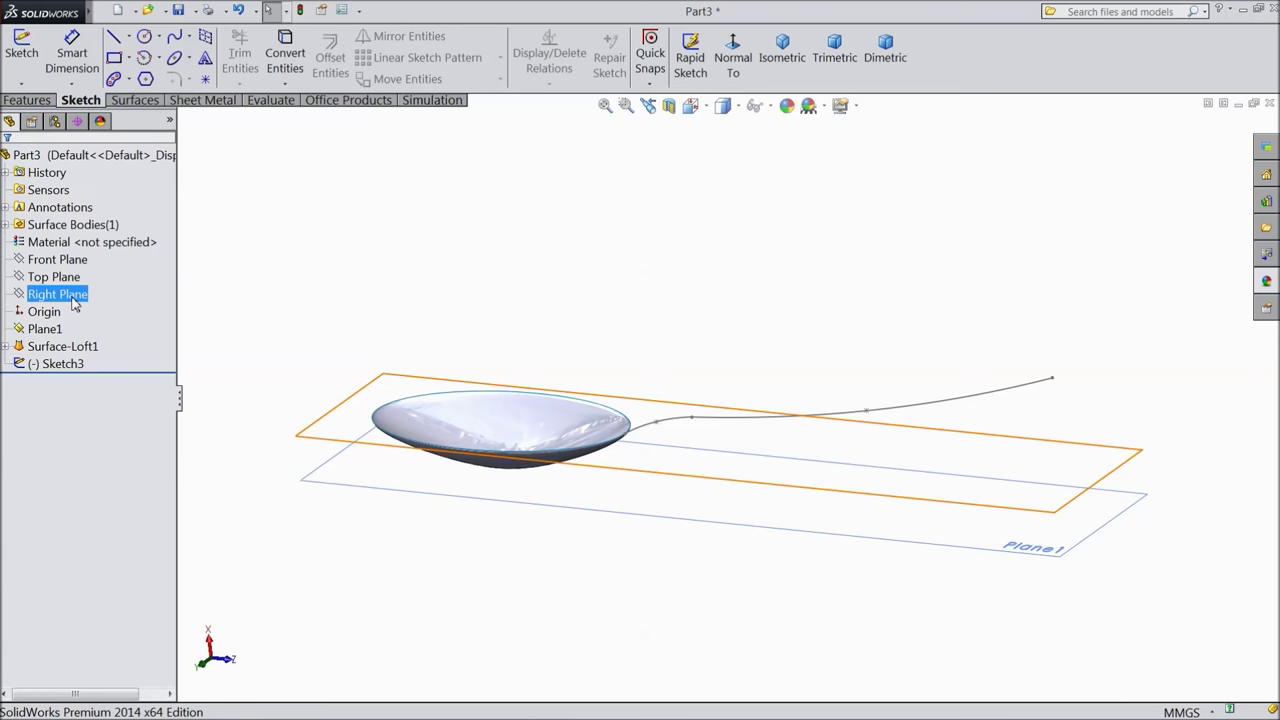
left_click(73, 304)
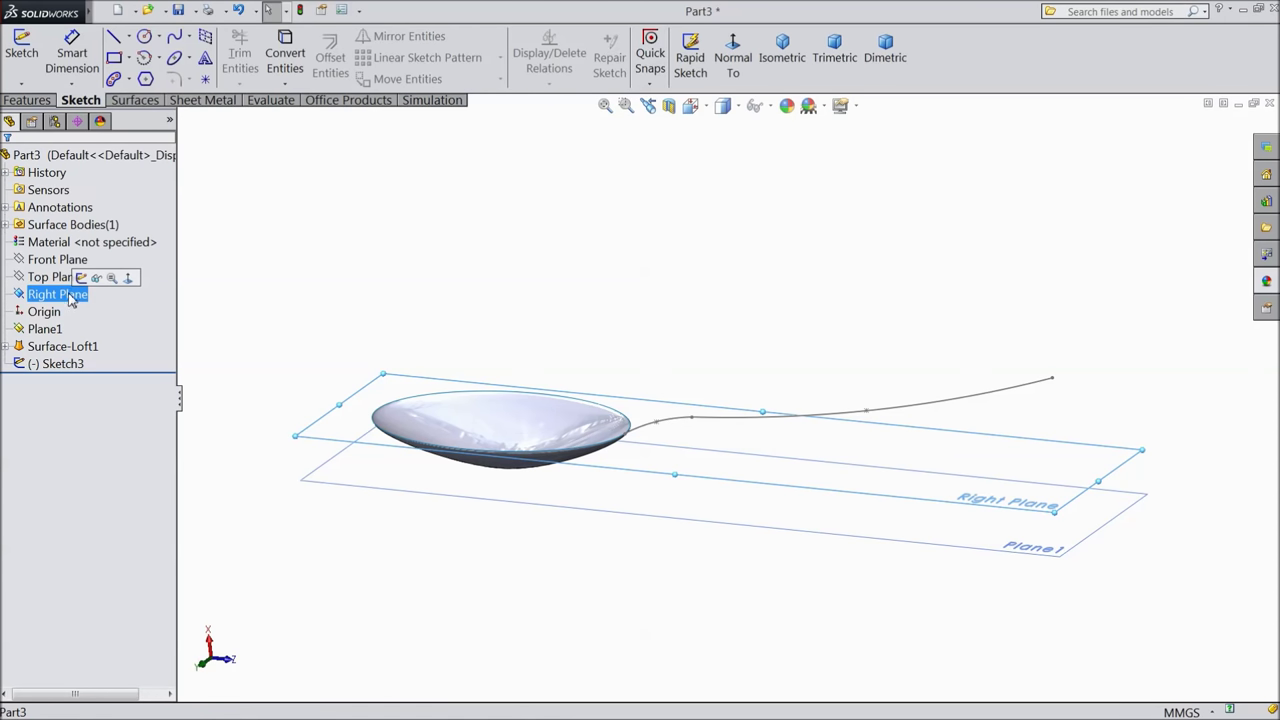
left_click(57, 283, "ctrl")
left_click(57, 284, "ctrl")
left_click(27, 100)
left_click(733, 75)
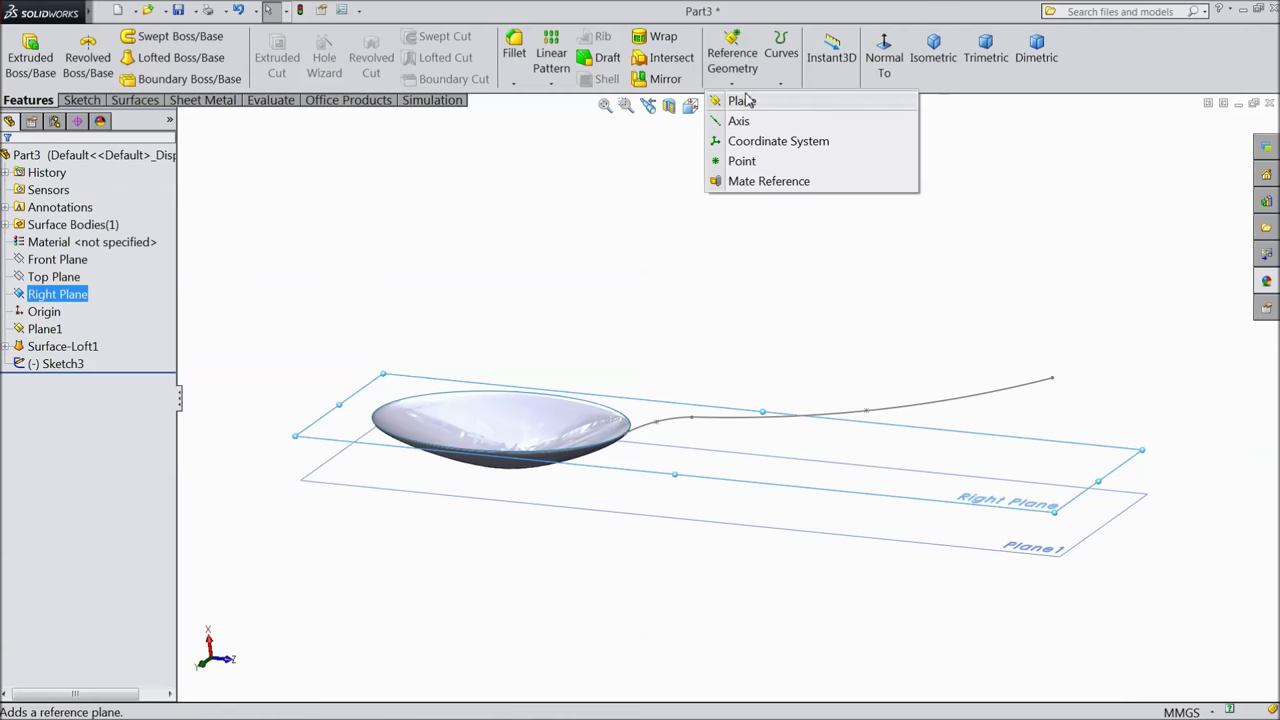
left_click(741, 101)
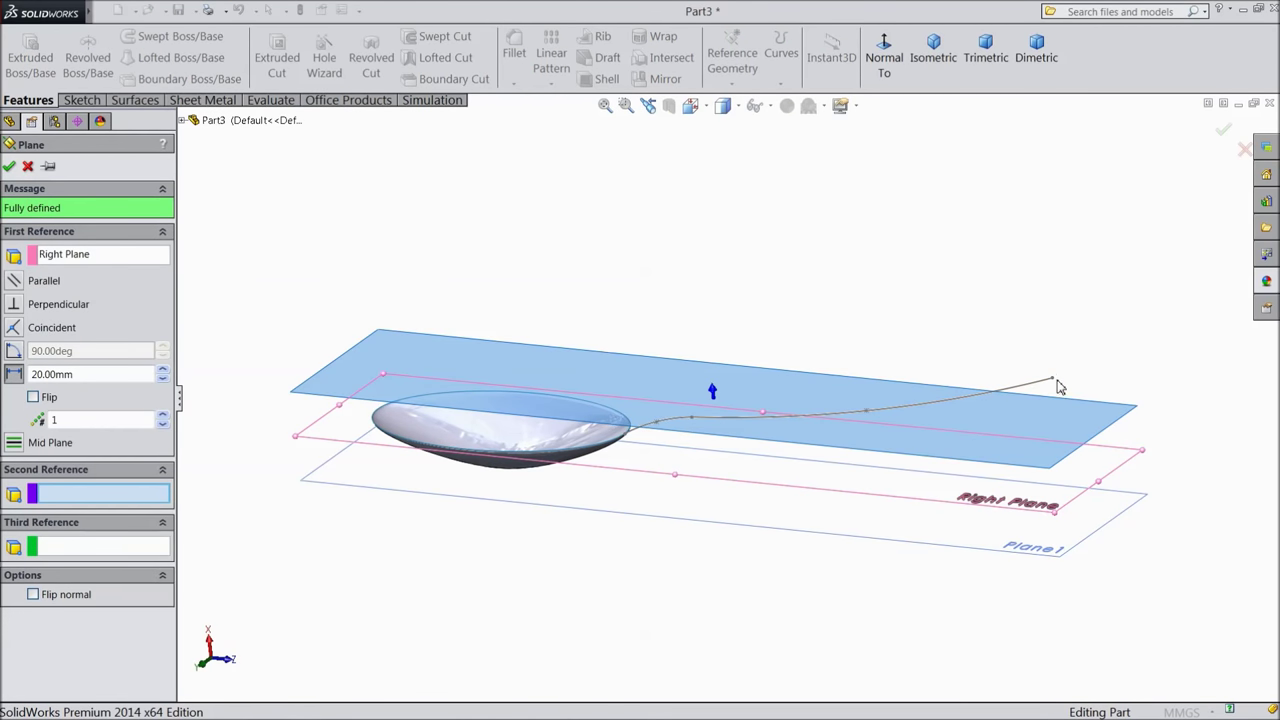
Make Plane2 parallel to the Front Plane through the handle curve's endpoint, and confirm
left_click(1053, 382)
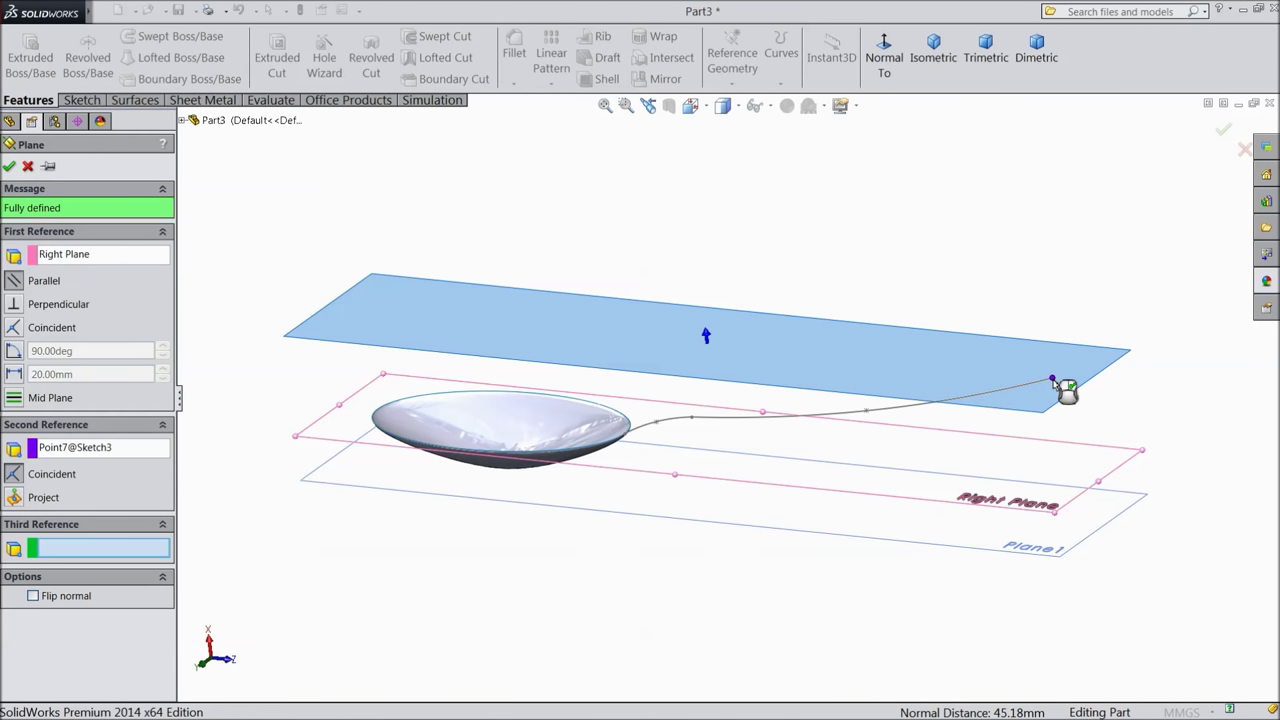
left_click(78, 258)
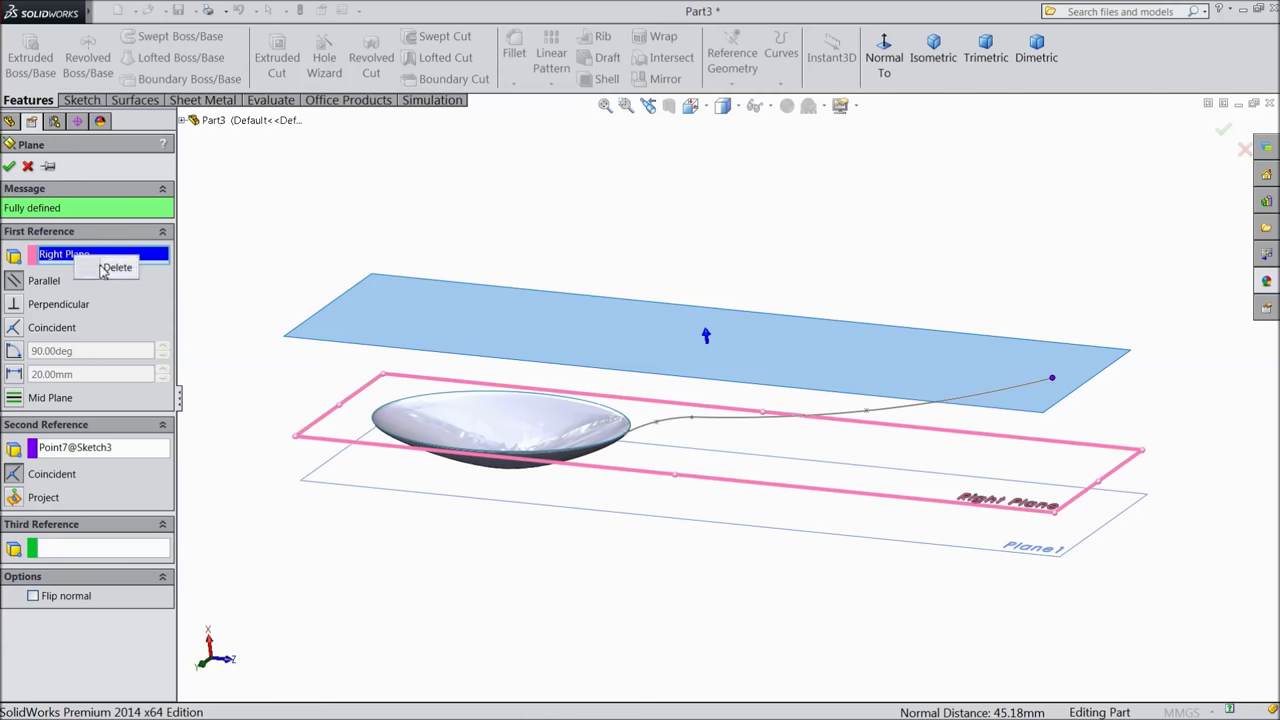
key("Delete")
left_click(182, 121)
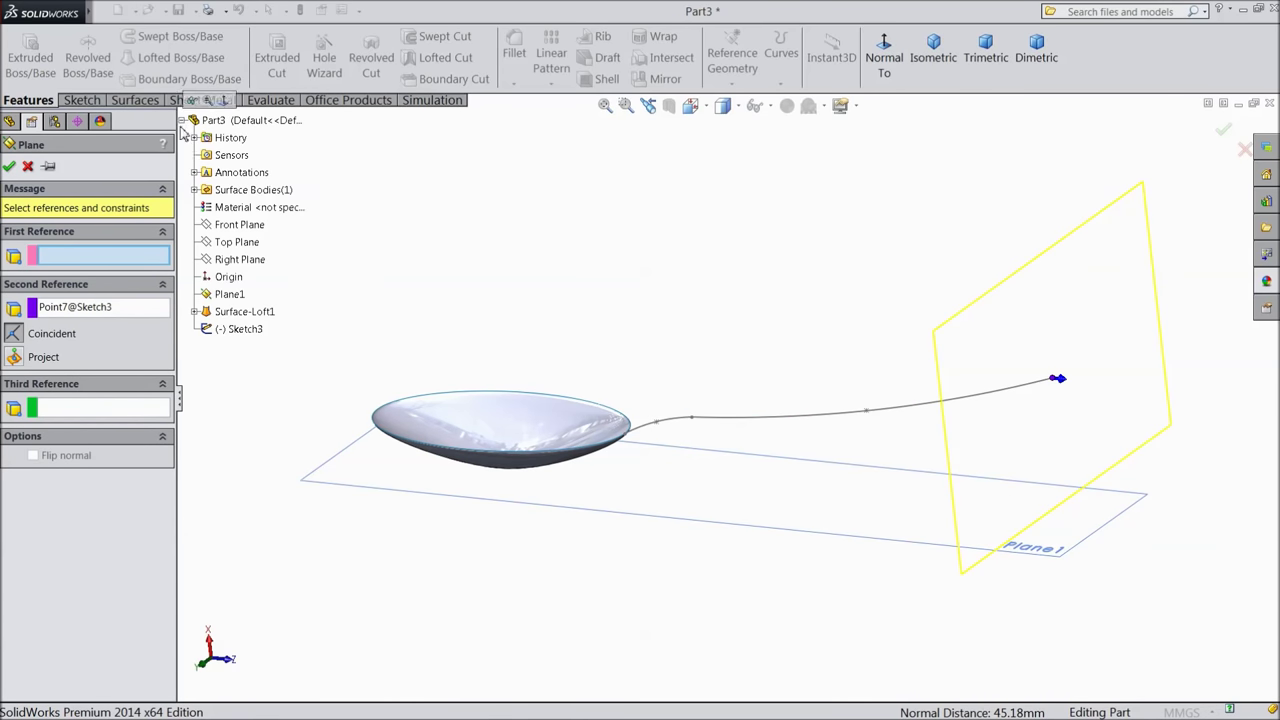
left_click(232, 226)
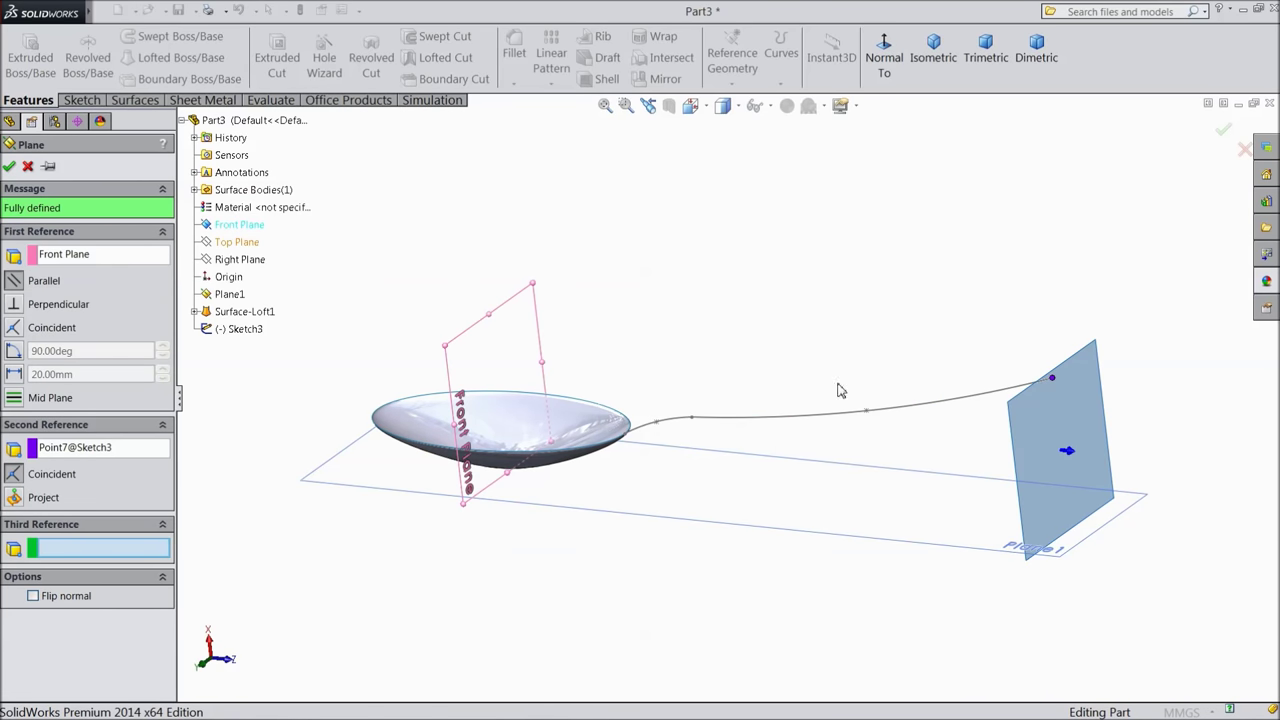
middle_click_drag(850, 344, 1043, 415)
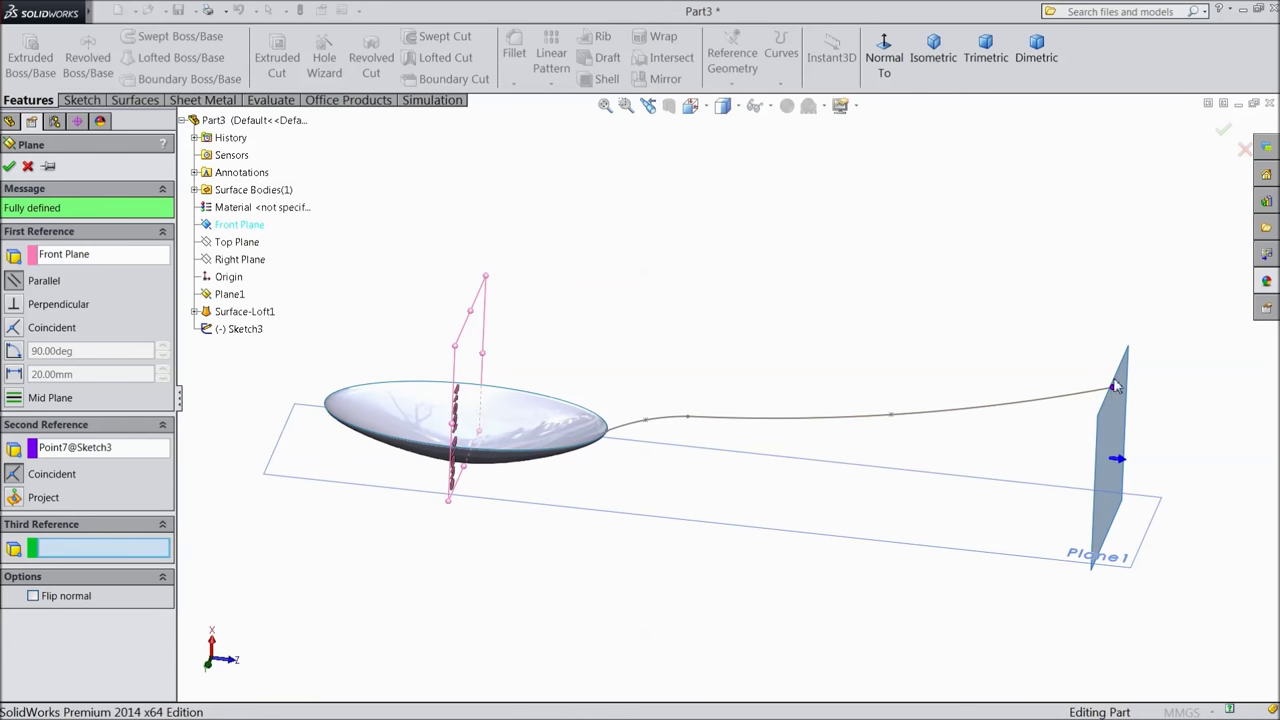
left_click(1222, 133)
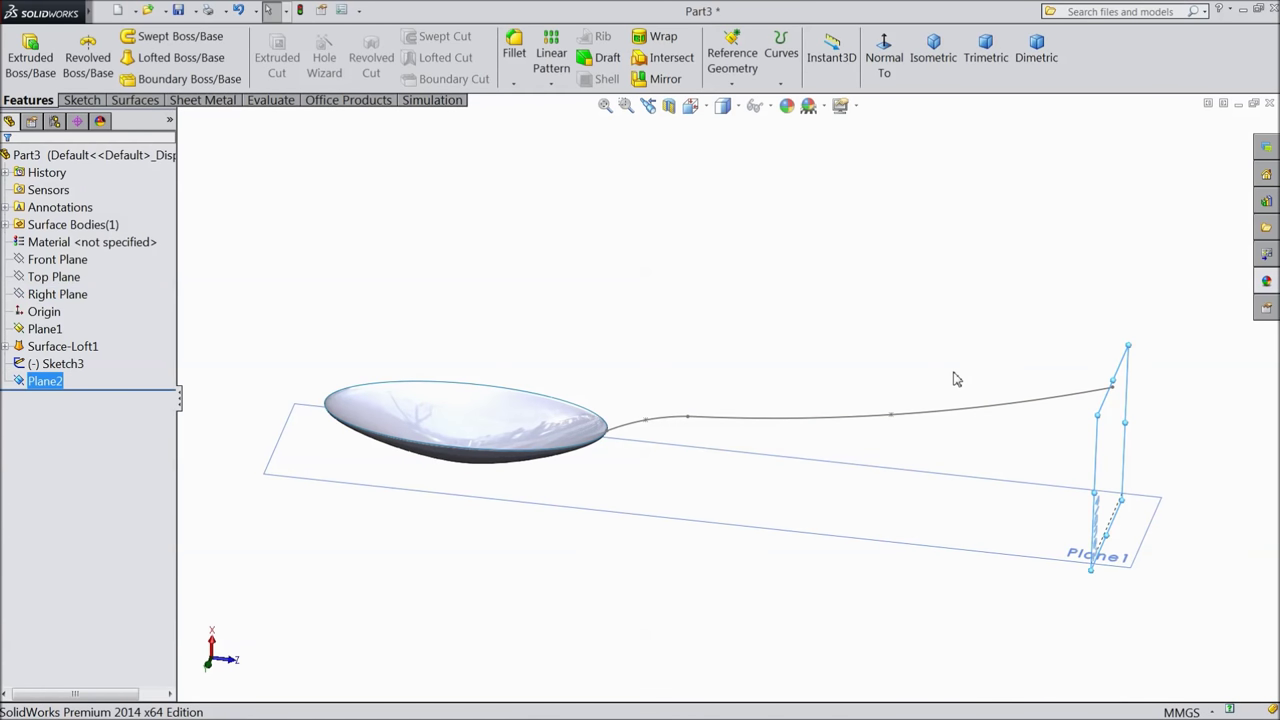
mouse_move(951, 374)
middle_mouse_down()
mouse_move(943, 289)
mouse_move(925, 372)
middle_mouse_up()
Try a centre rectangle in a sketch on Plane2, then cancel and discard that sketch
scroll(970, 365, "down", 2)
left_click(1004, 344)
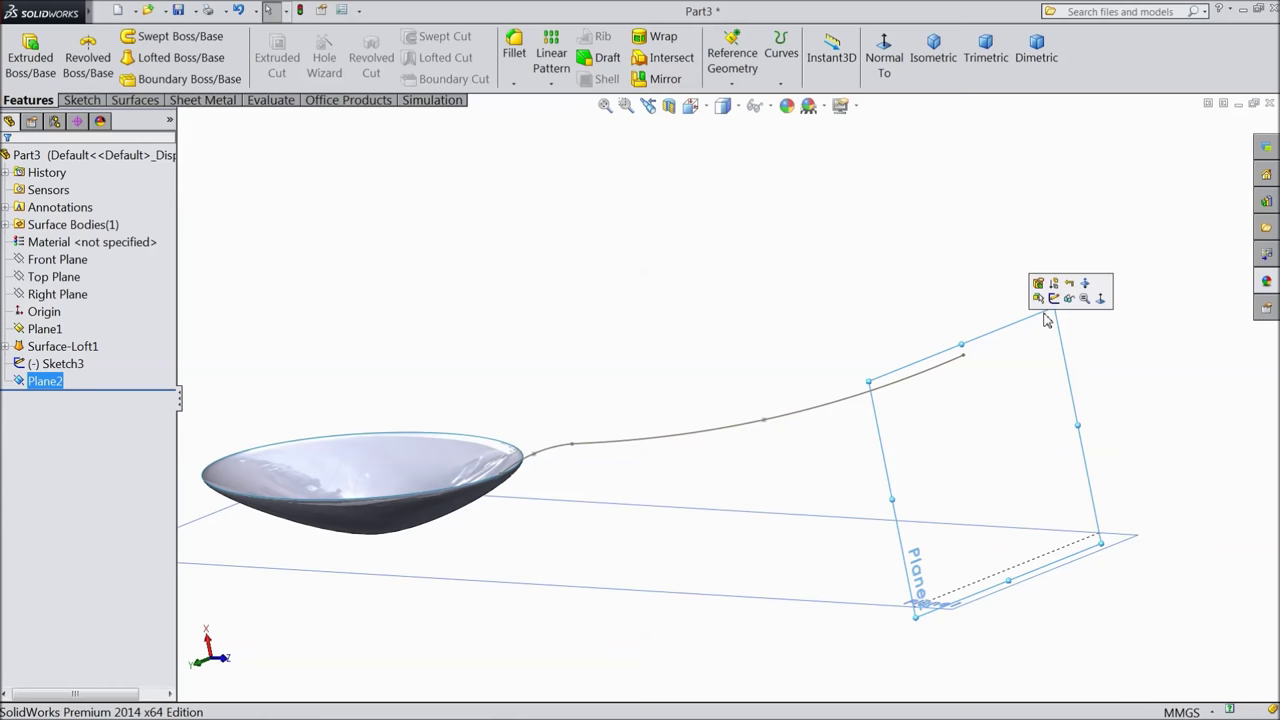
left_click(1054, 300)
left_click(884, 57)
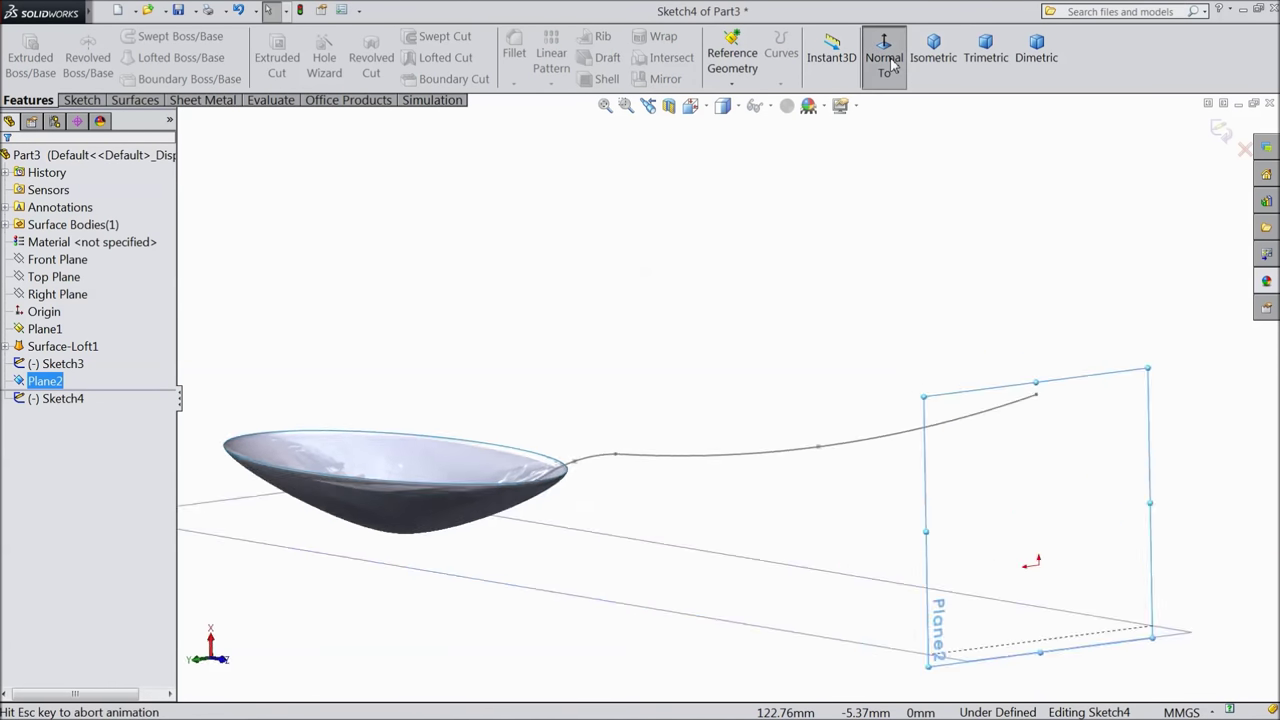
left_click(80, 100)
left_click(125, 58)
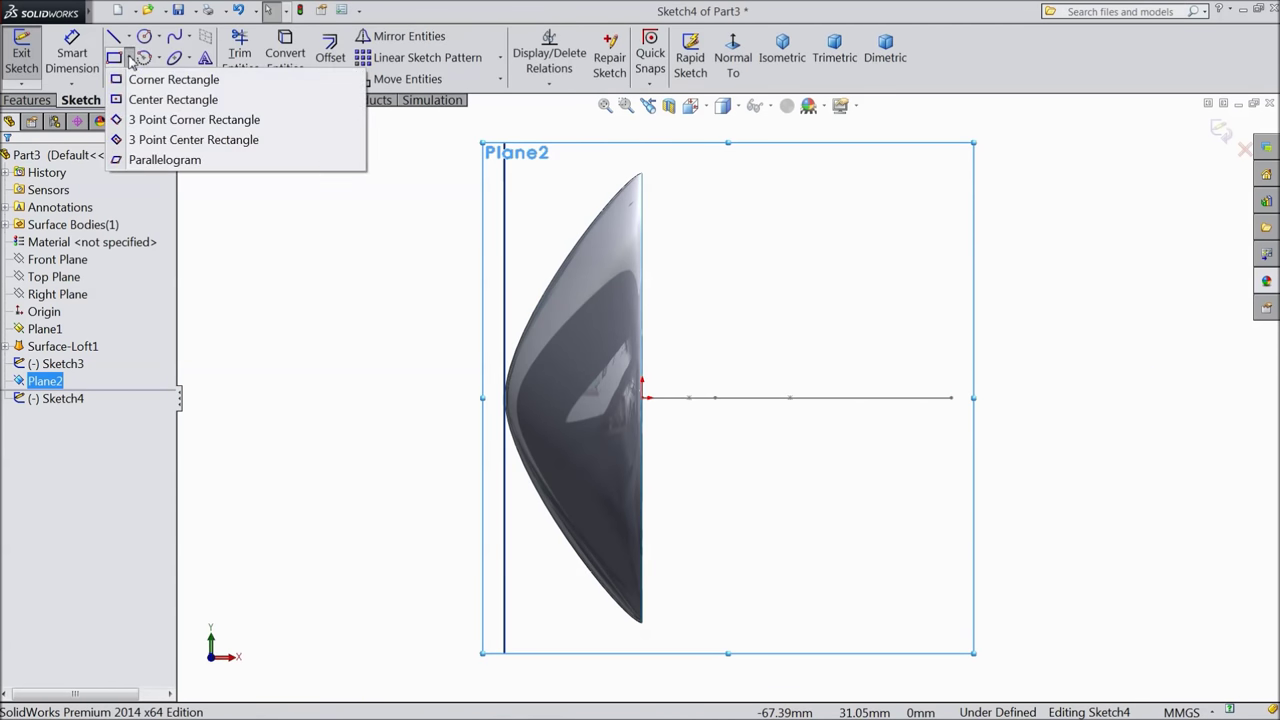
left_click(120, 104)
scroll(945, 458, "down", 2)
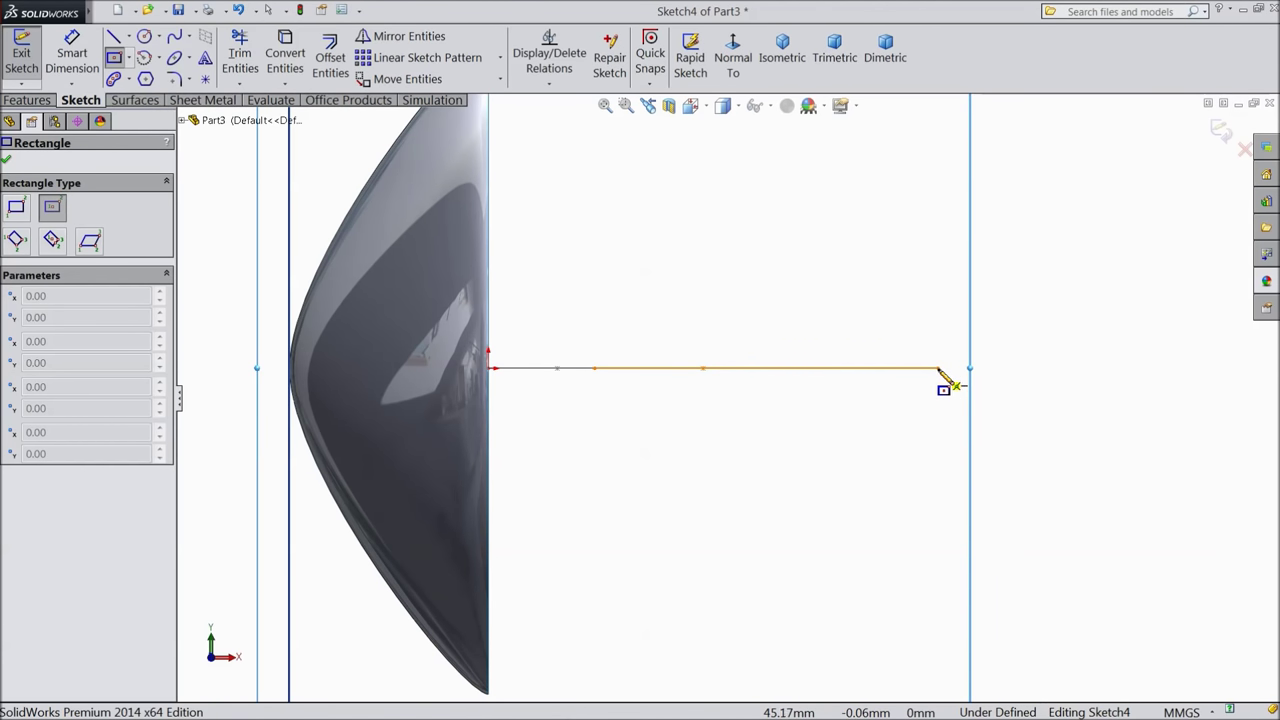
left_click(939, 369)
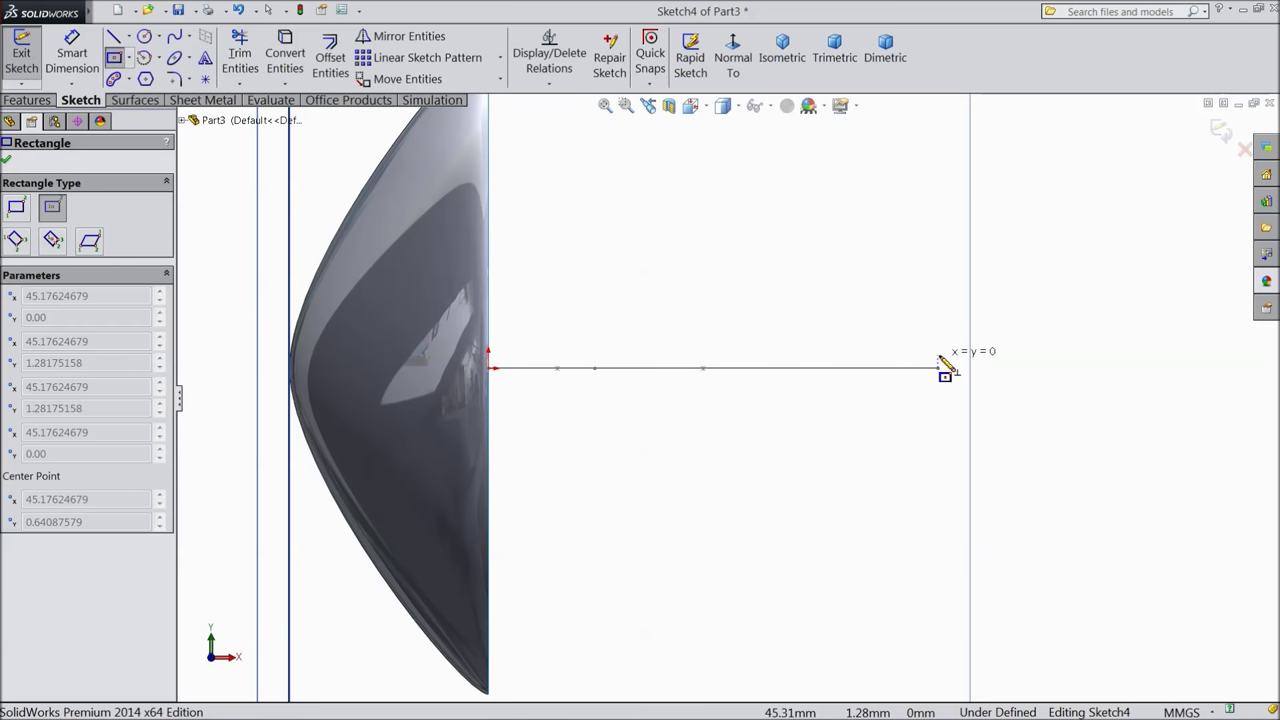
key("Escape")
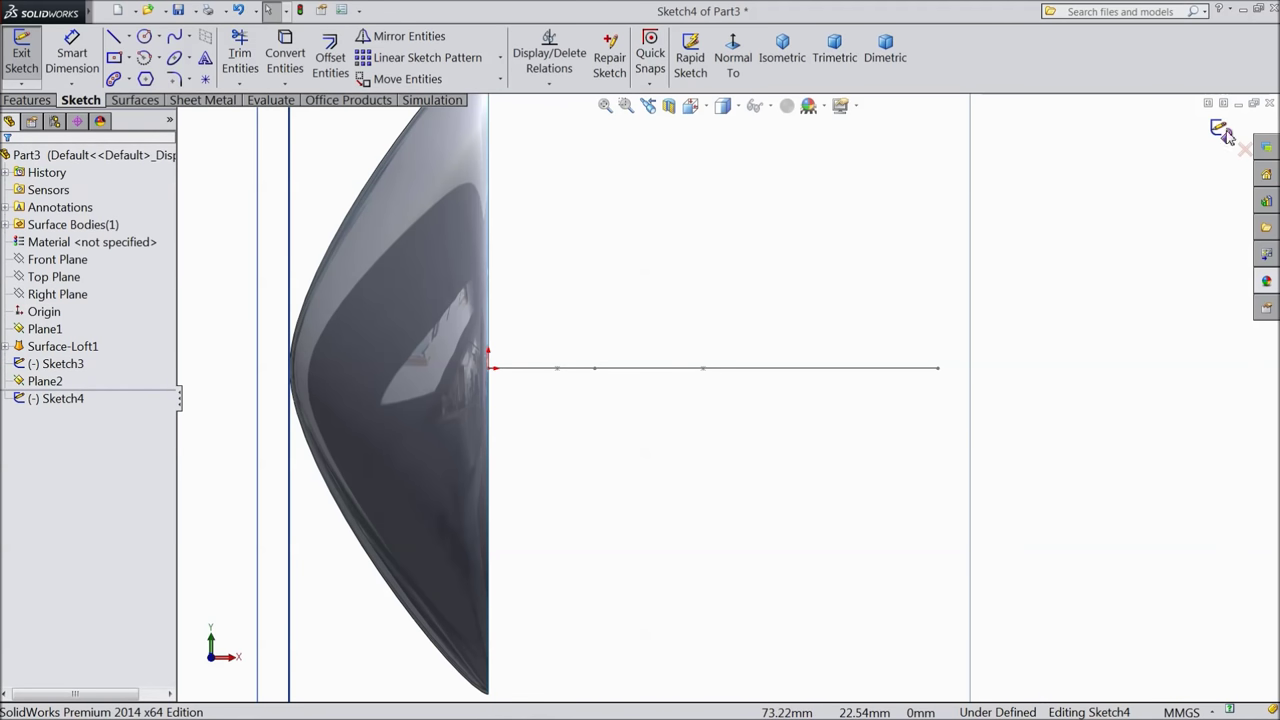
left_click(1222, 130)
Start a new 3D sketch
left_click(30, 100)
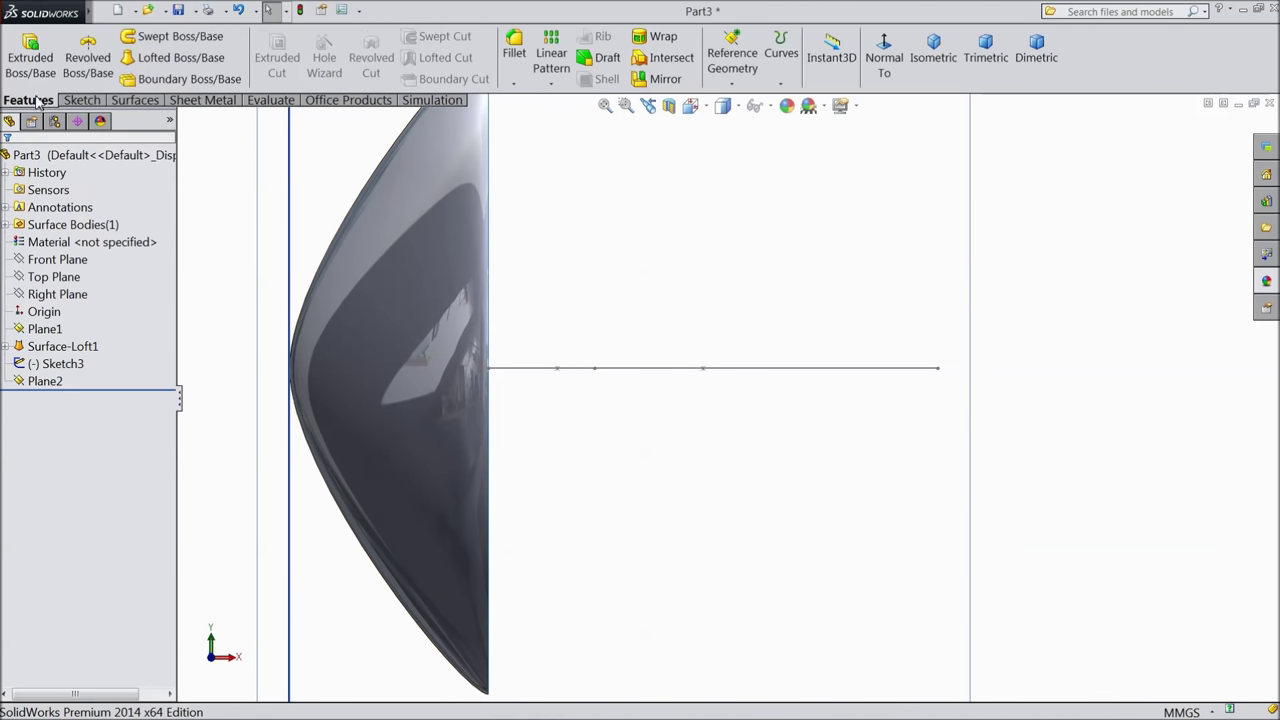
left_click(80, 100)
left_click(21, 84)
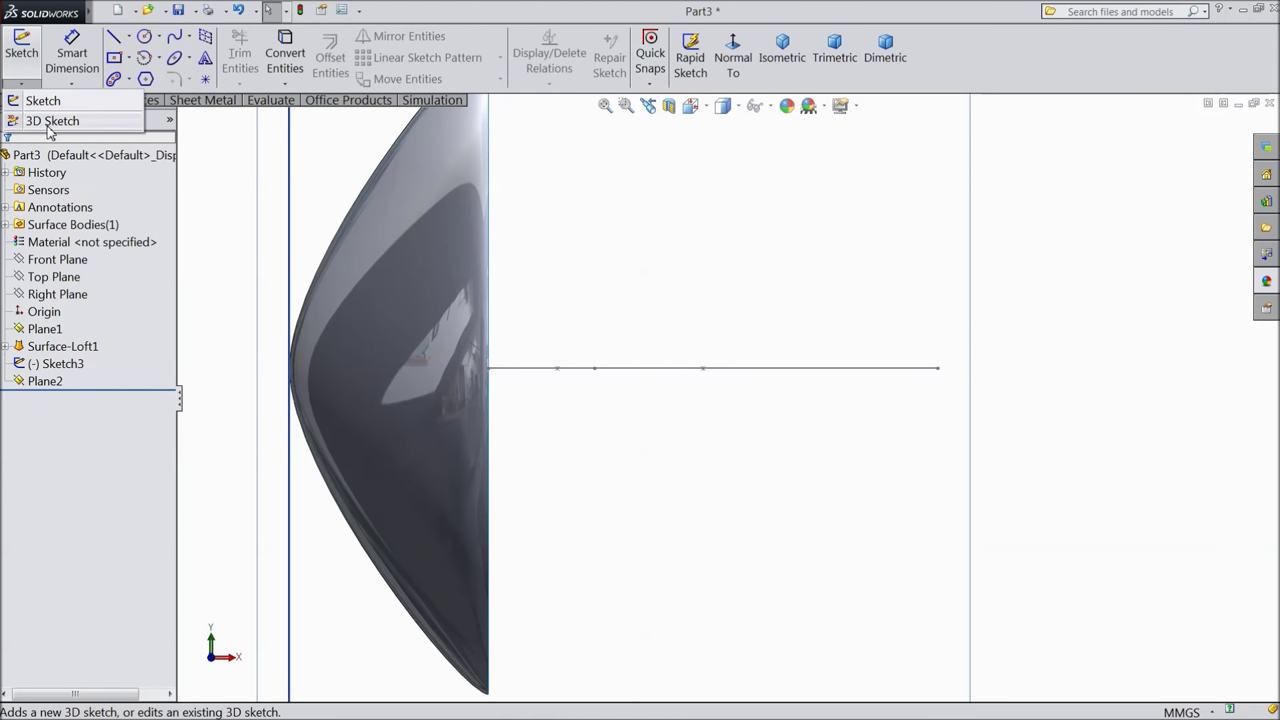
left_click(52, 121)
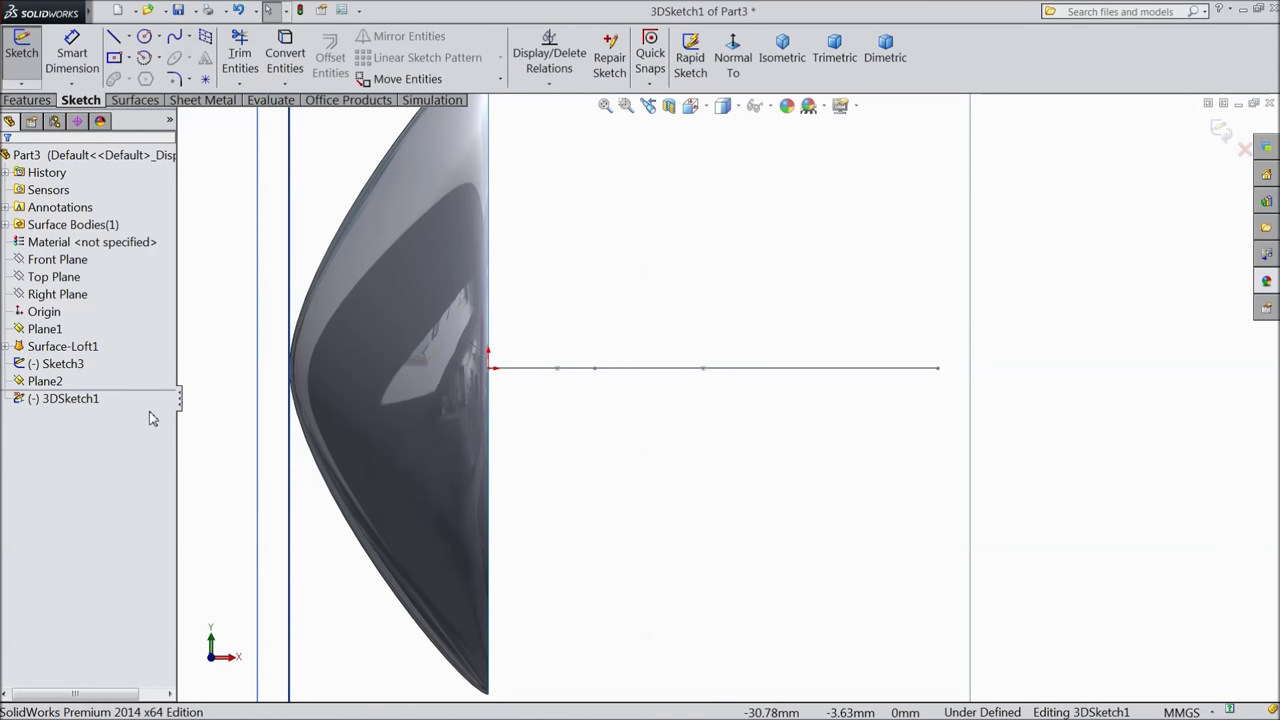
Draw a tall, narrow centre rectangle at the handle curve's far end
left_click(114, 57)
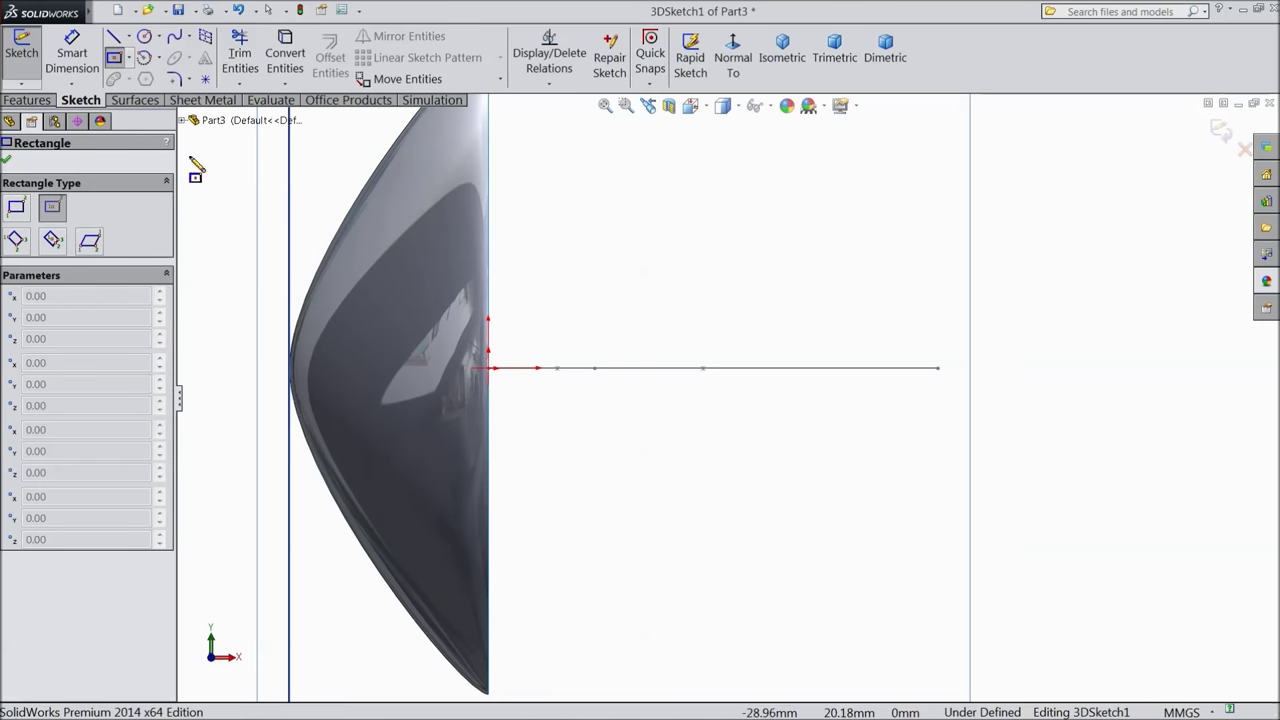
left_click(938, 368)
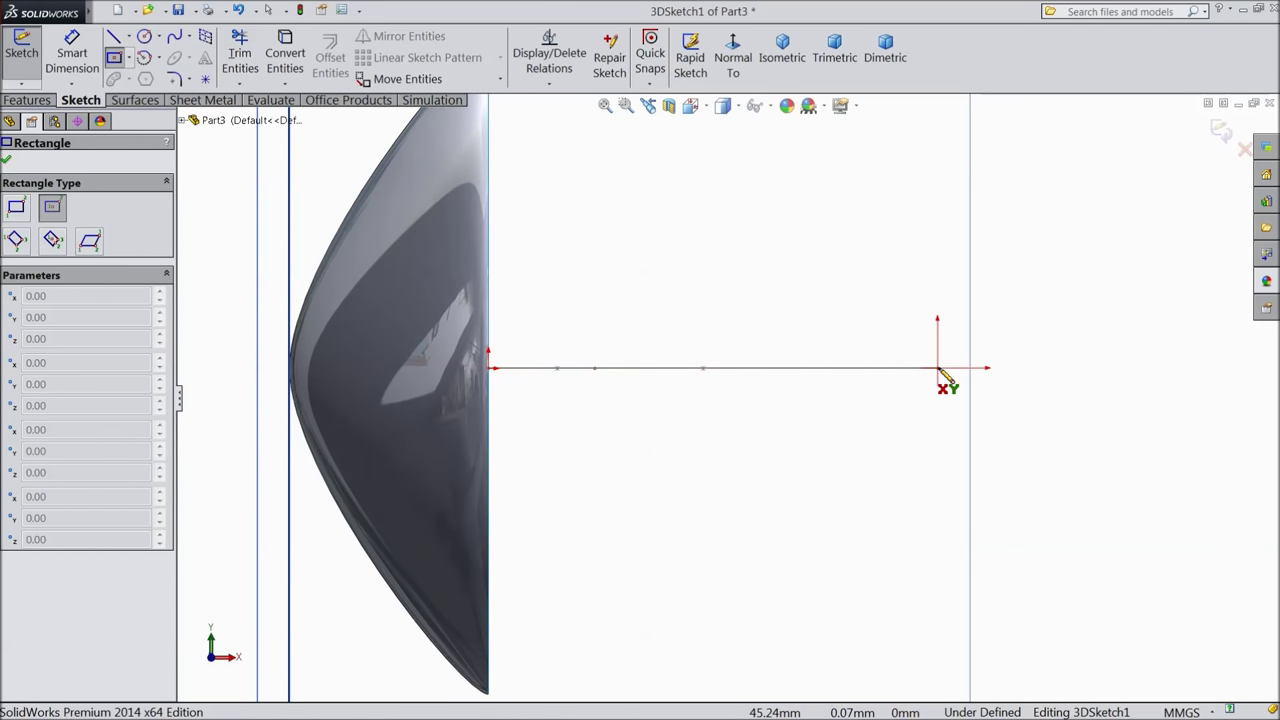
left_click(956, 443)
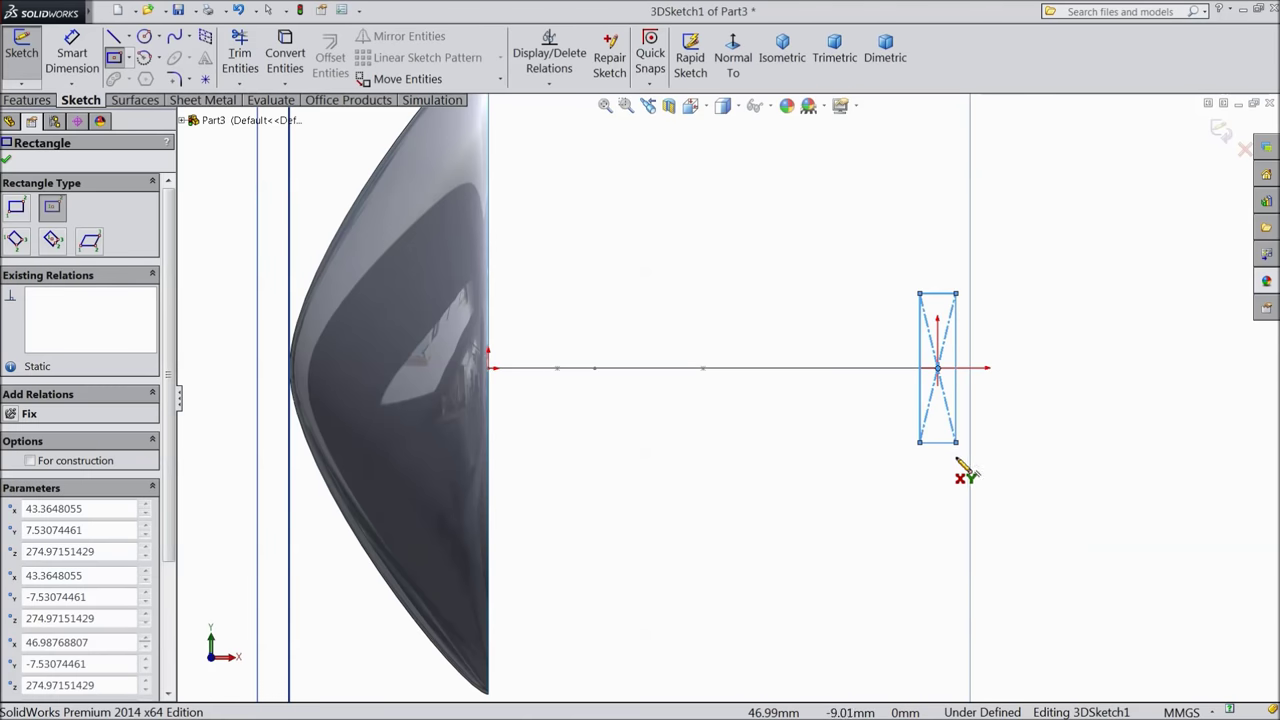
right_click(1030, 335)
left_click(1062, 237)
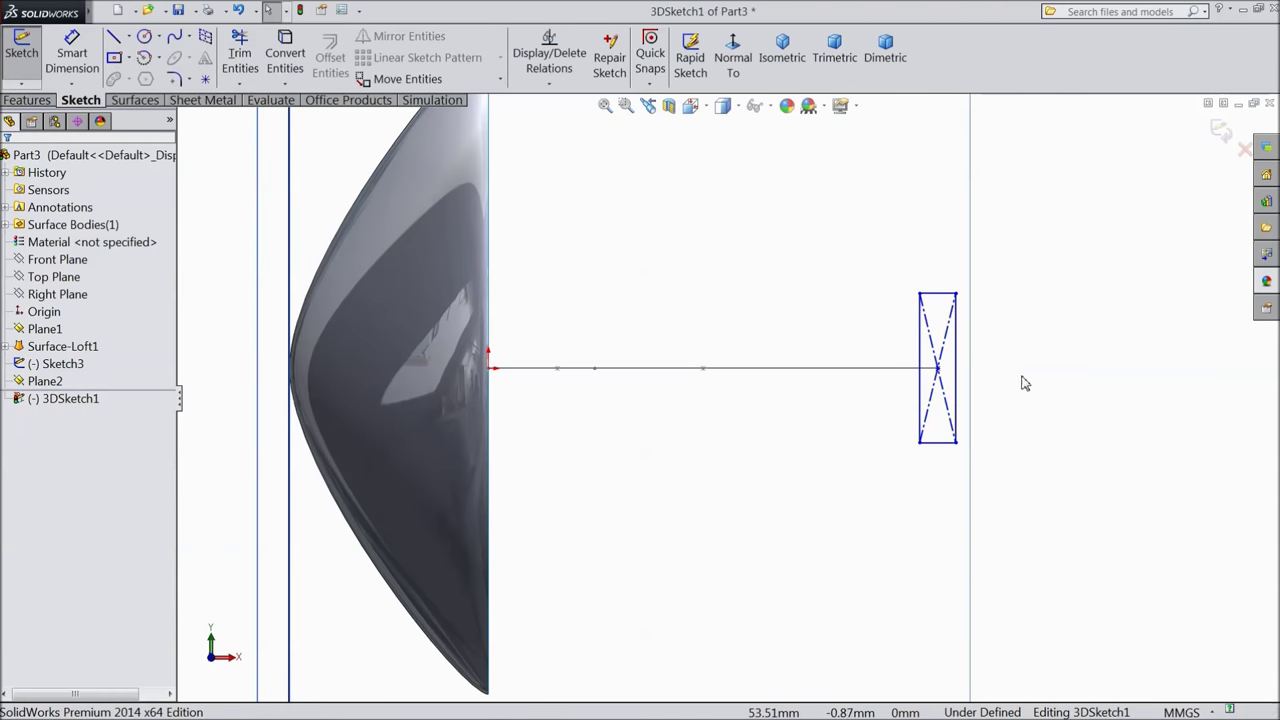
mouse_move(1020, 380)
middle_mouse_down()
mouse_move(1023, 351)
mouse_move(1006, 324)
mouse_move(1003, 334)
middle_mouse_up()
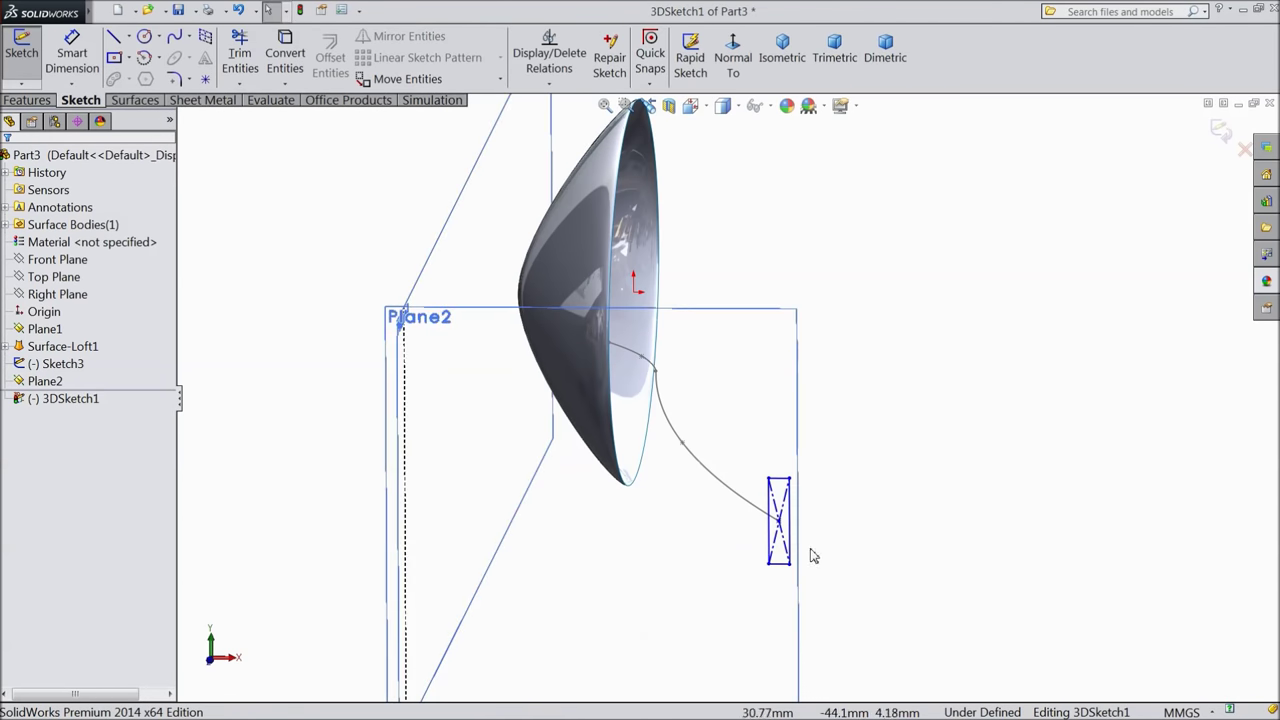
scroll(800, 554, "down", 3)
left_click(72, 55)
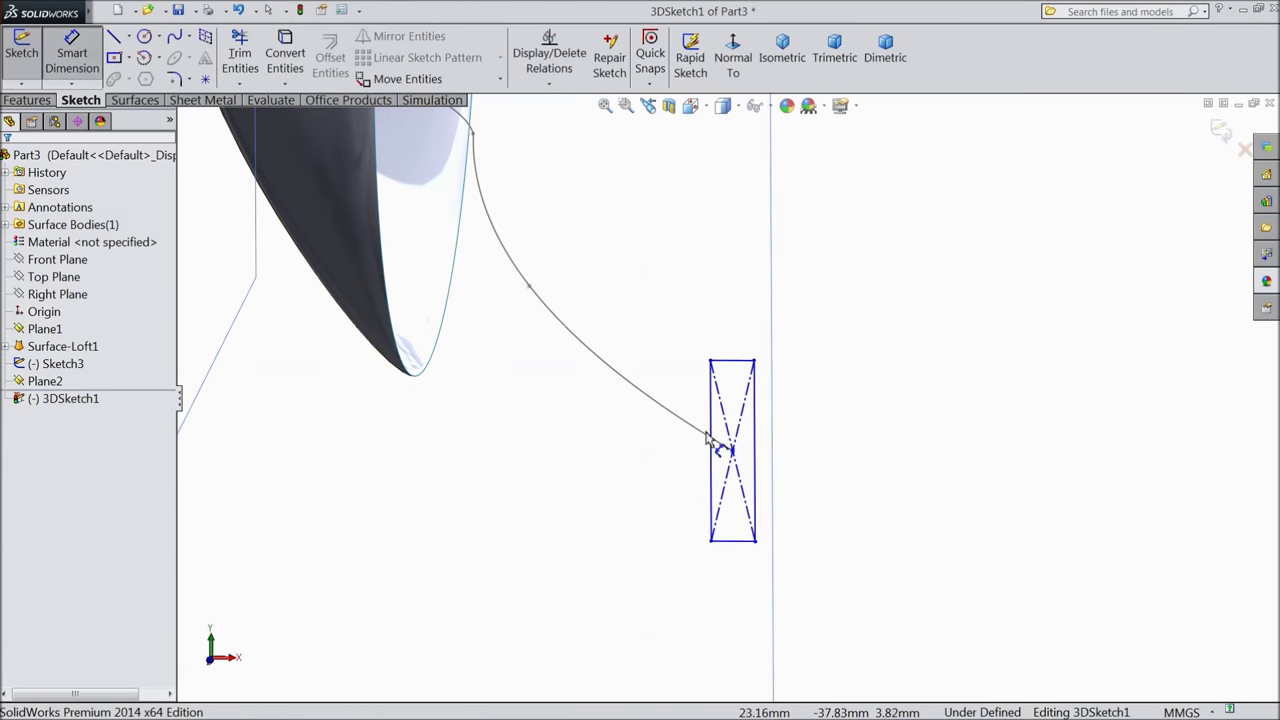
Dimension the rectangle's long edge to 10 mm and its top edge to 1.5 mm
left_click(758, 450)
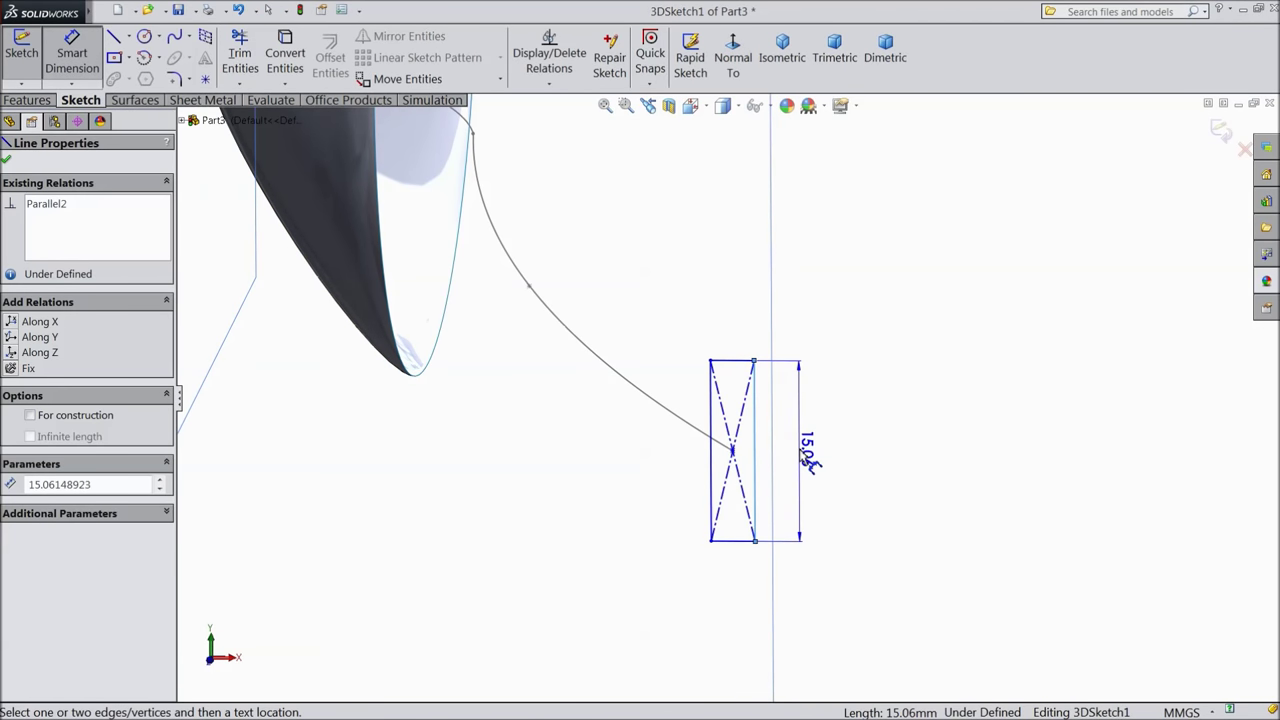
left_click(800, 457)
type("10")
left_click(728, 432)
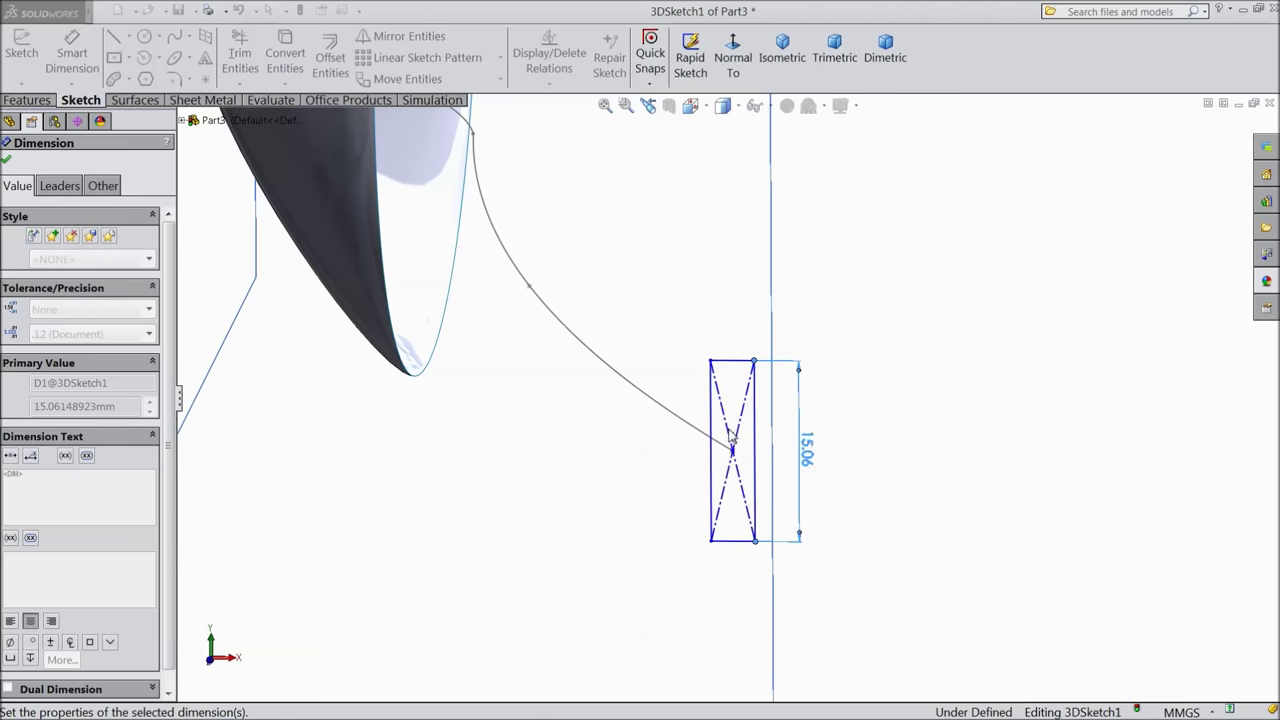
left_click(733, 391)
left_click(733, 340)
type("1.5")
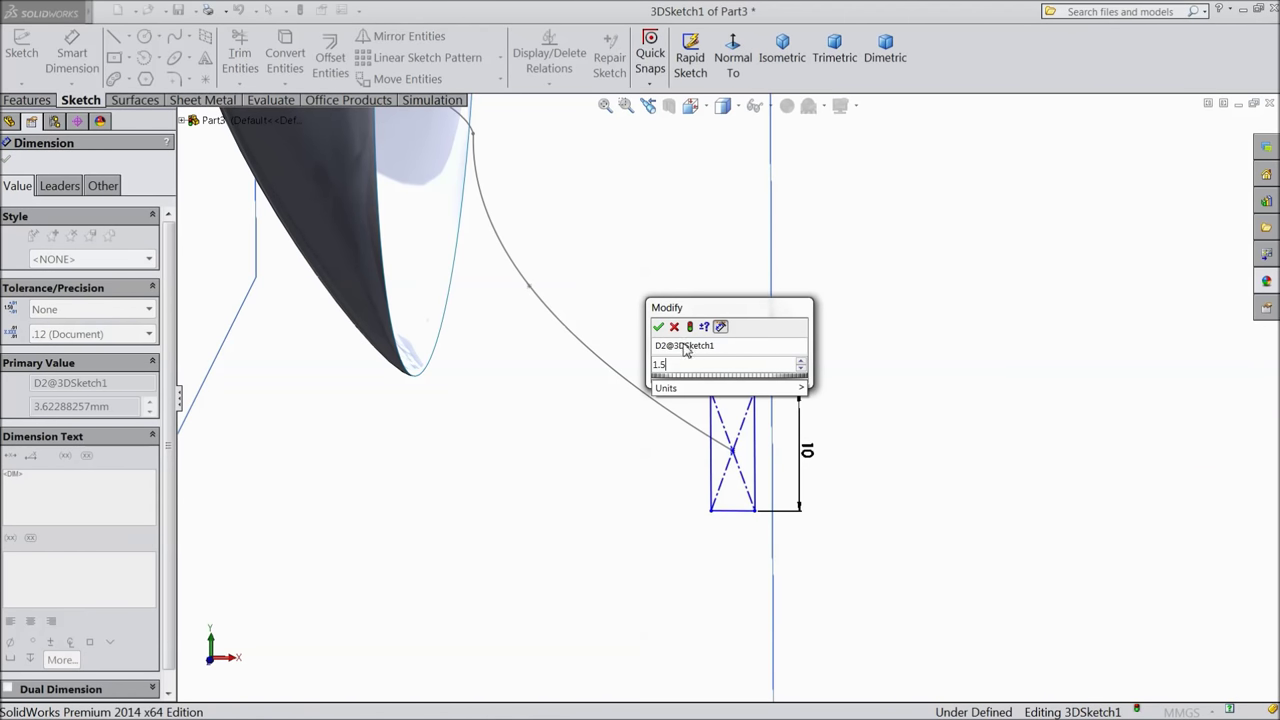
left_click(658, 326)
scroll(745, 480, "down", 1)
scroll(745, 480, "down", 1)
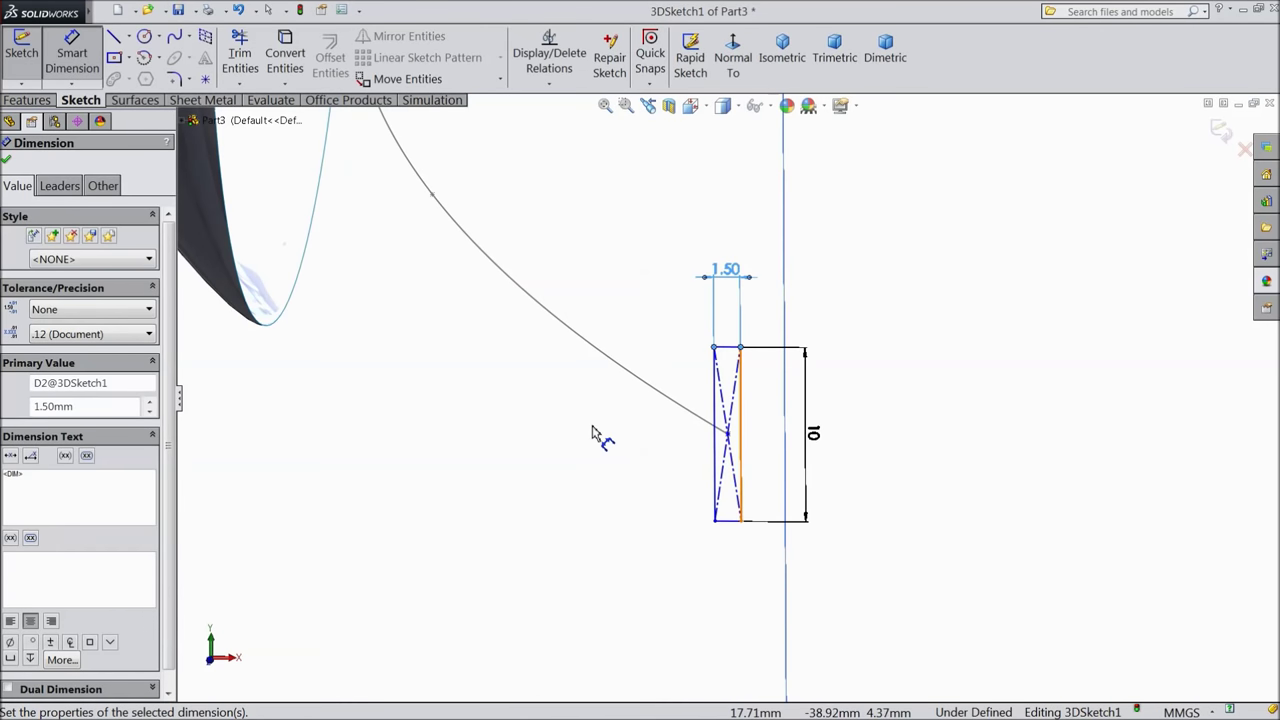
left_click(6, 161)
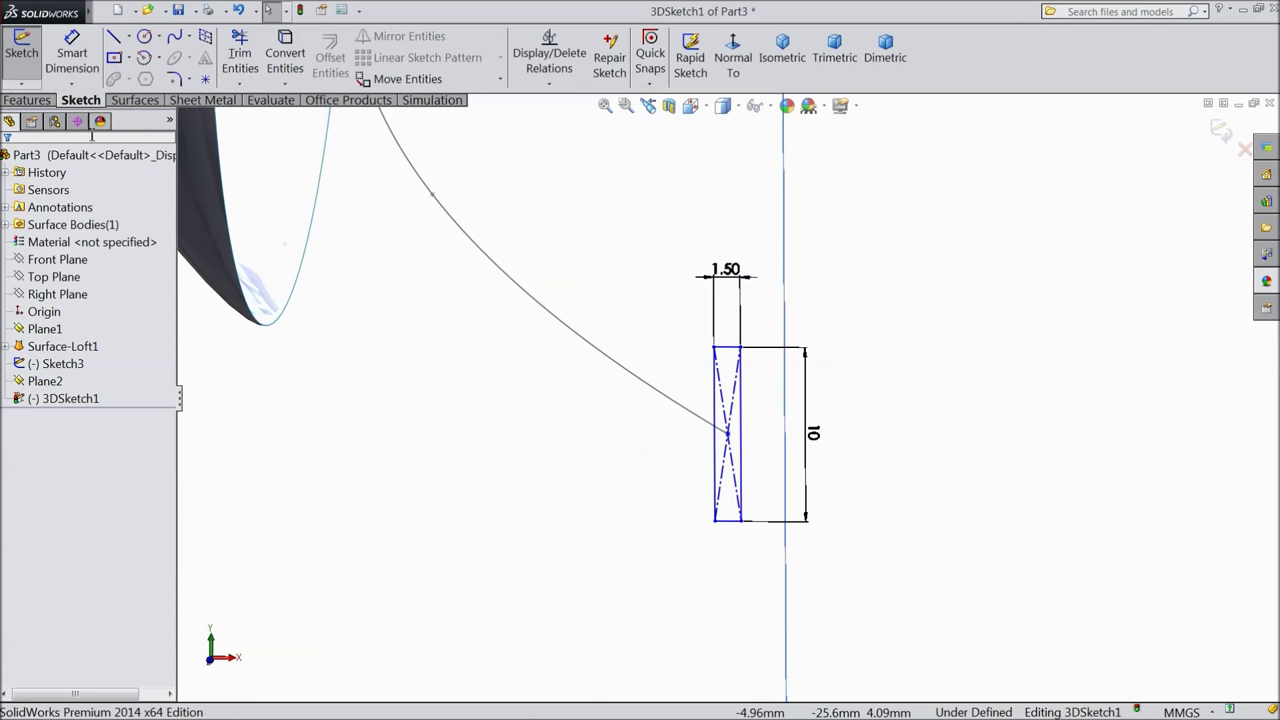
Apply 0.5 mm sketch fillets to the four box-selected rectangle corners
left_click(173, 80)
type("0.5")
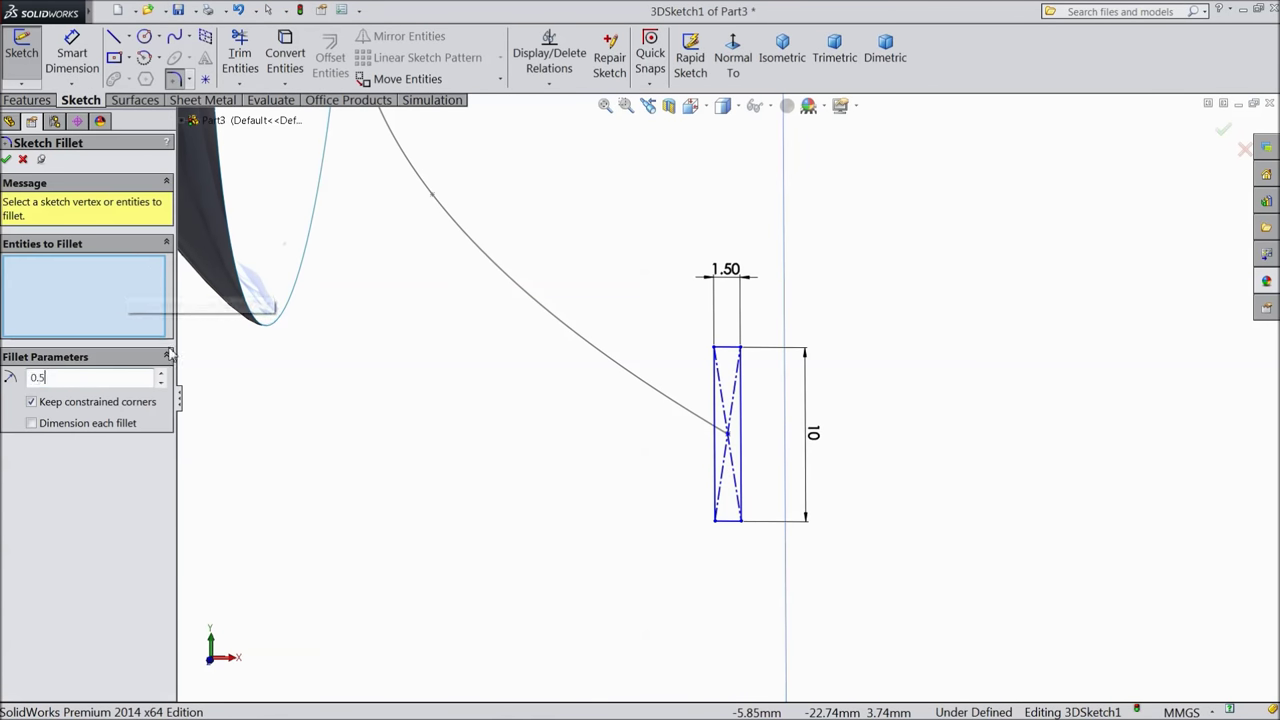
scroll(586, 551, "down", 2)
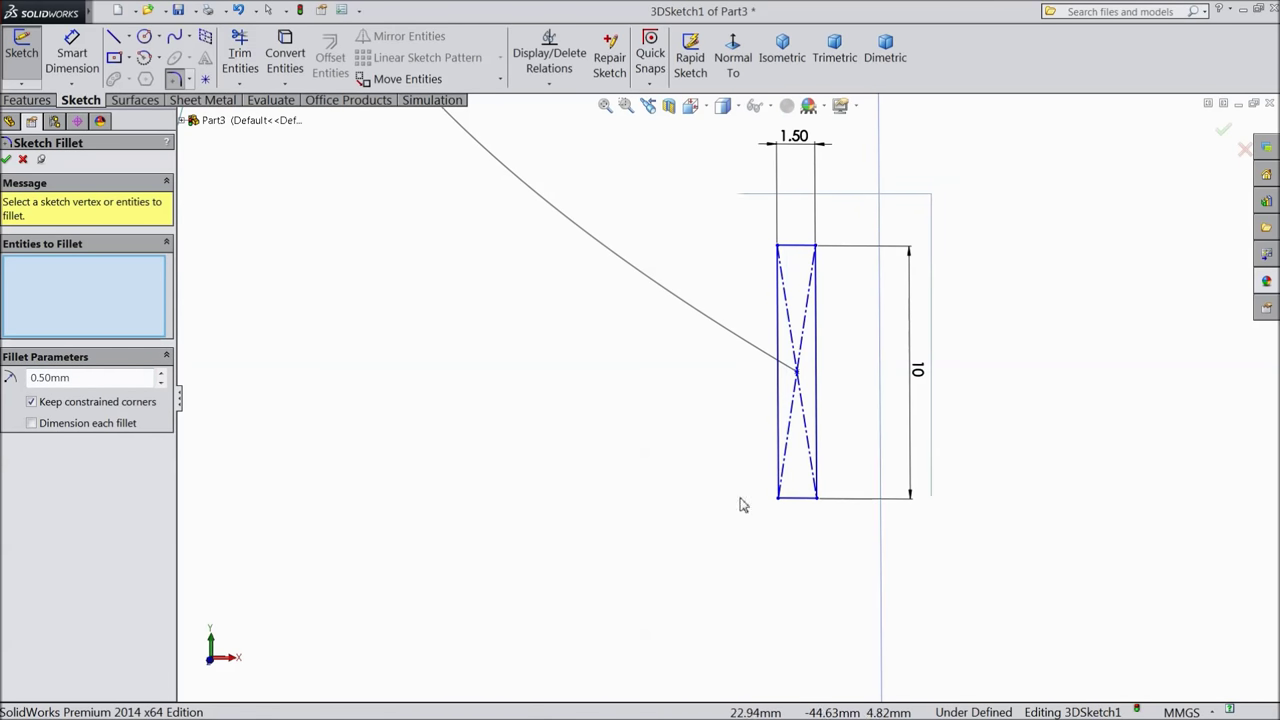
left_click_drag(741, 505, 630, 592)
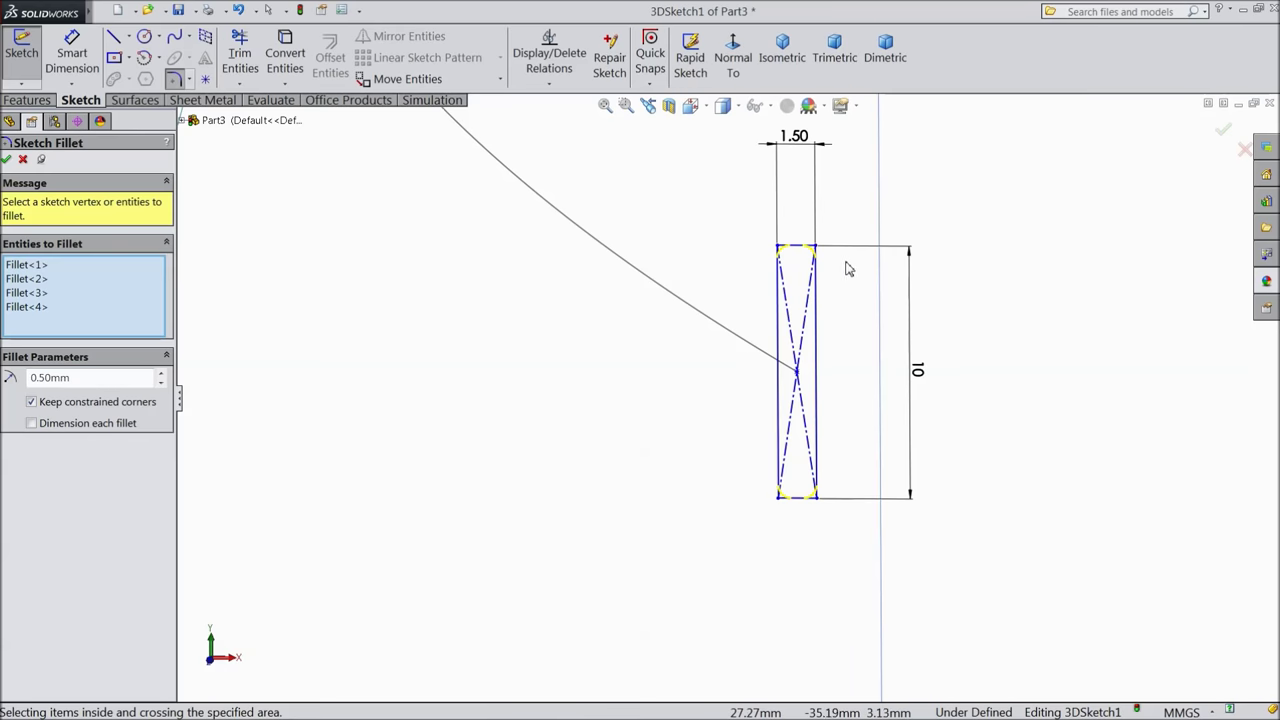
scroll(837, 277, "down", 2)
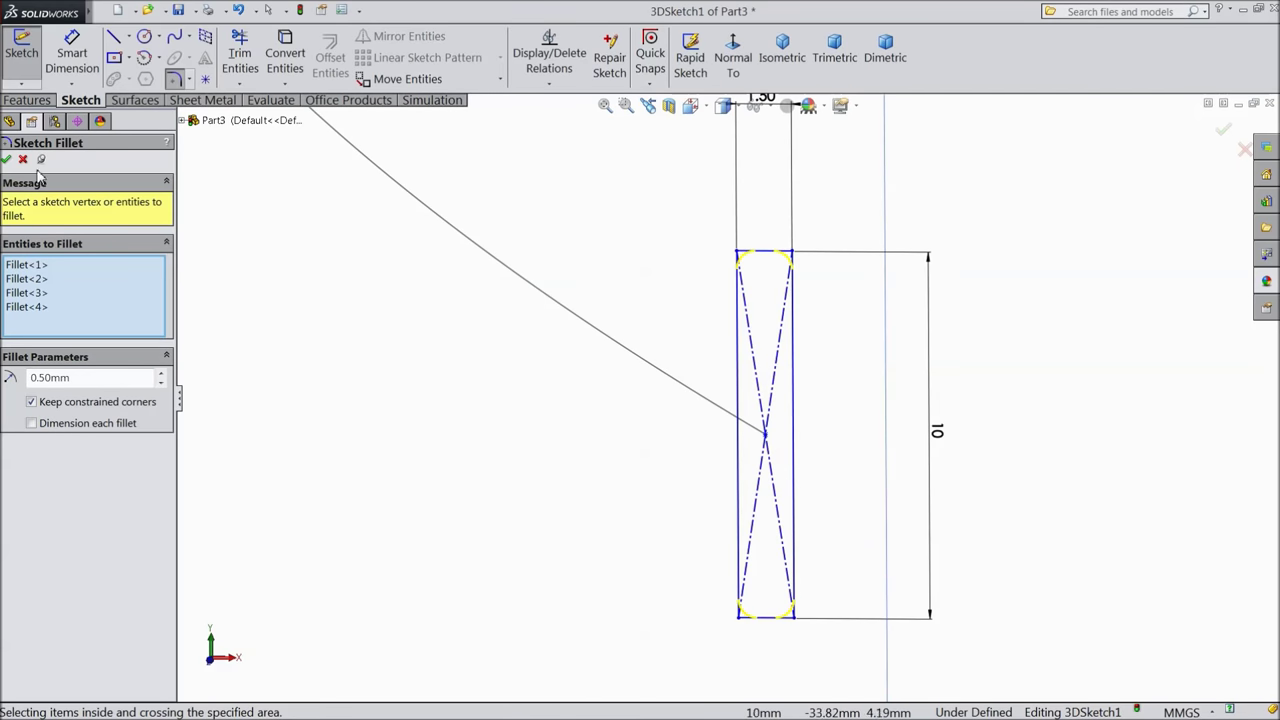
left_click(8, 160)
left_click(8, 160)
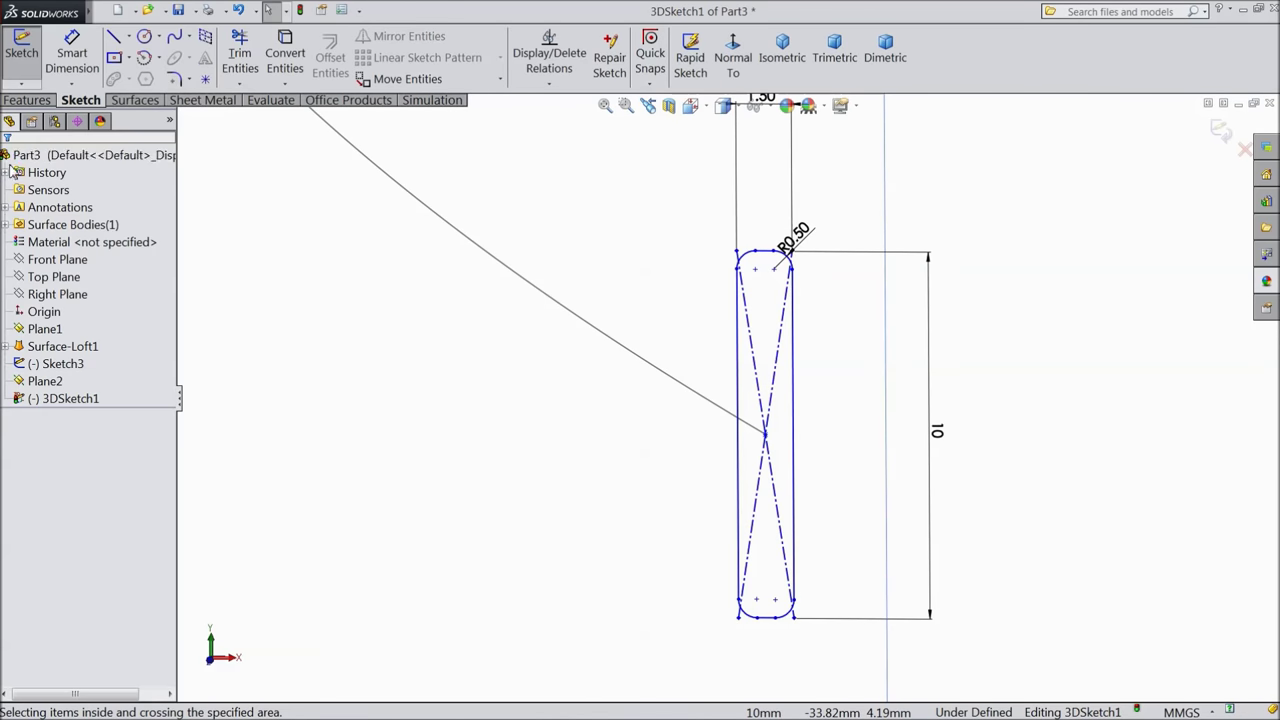
Exit 3DSketch1 and start a Swept Boss/Base with it as the profile
left_click(1218, 133)
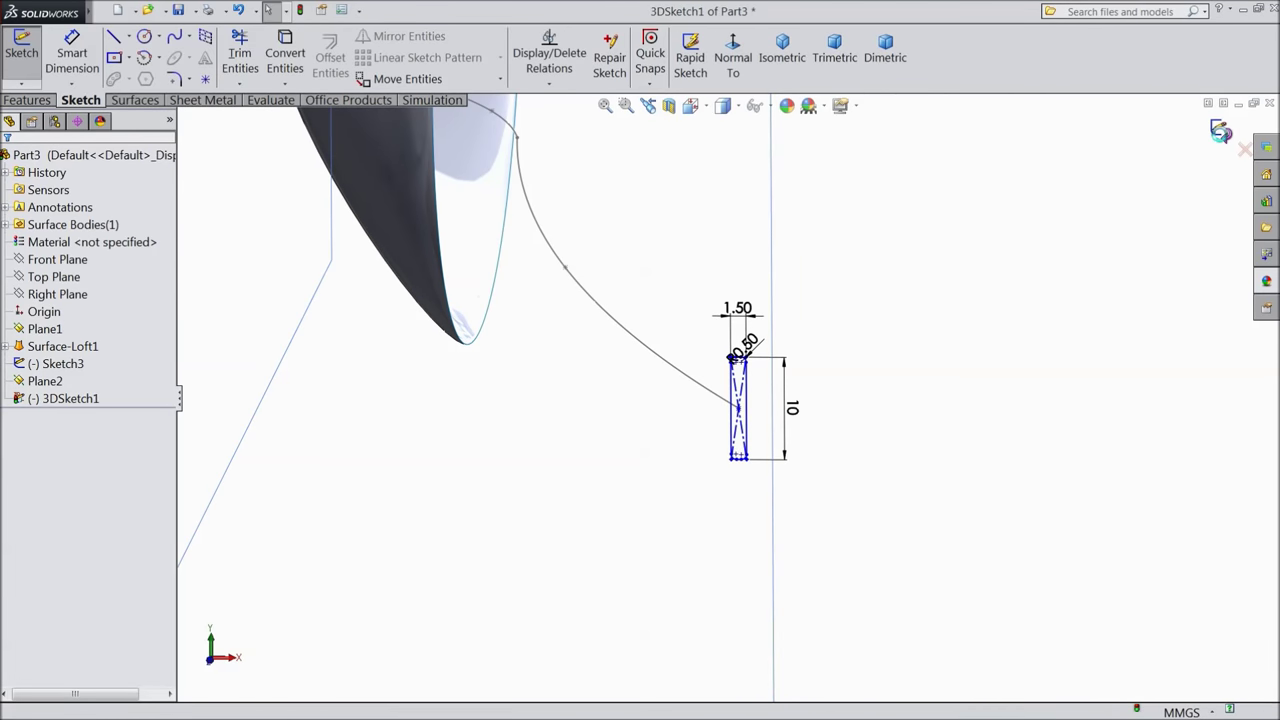
mouse_move(800, 257)
middle_mouse_down()
mouse_move(929, 340)
mouse_move(986, 531)
mouse_move(931, 469)
mouse_move(853, 587)
middle_mouse_up()
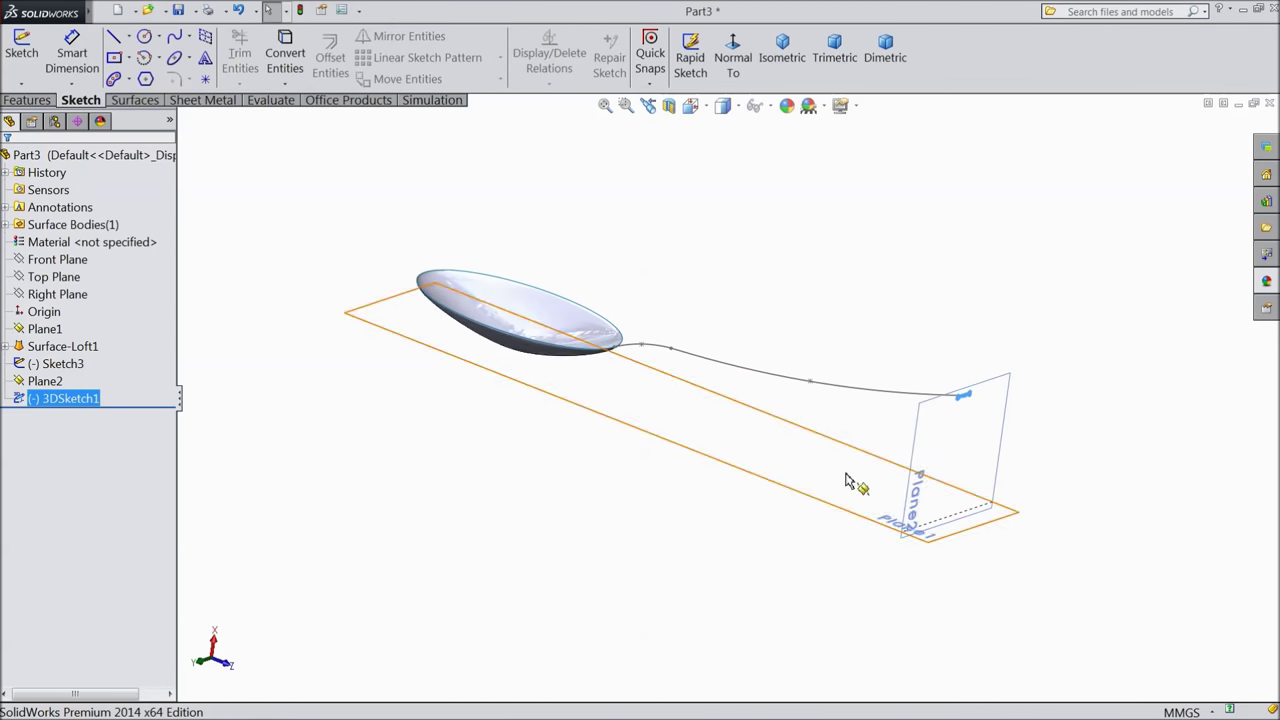
scroll(805, 400, "down", 2)
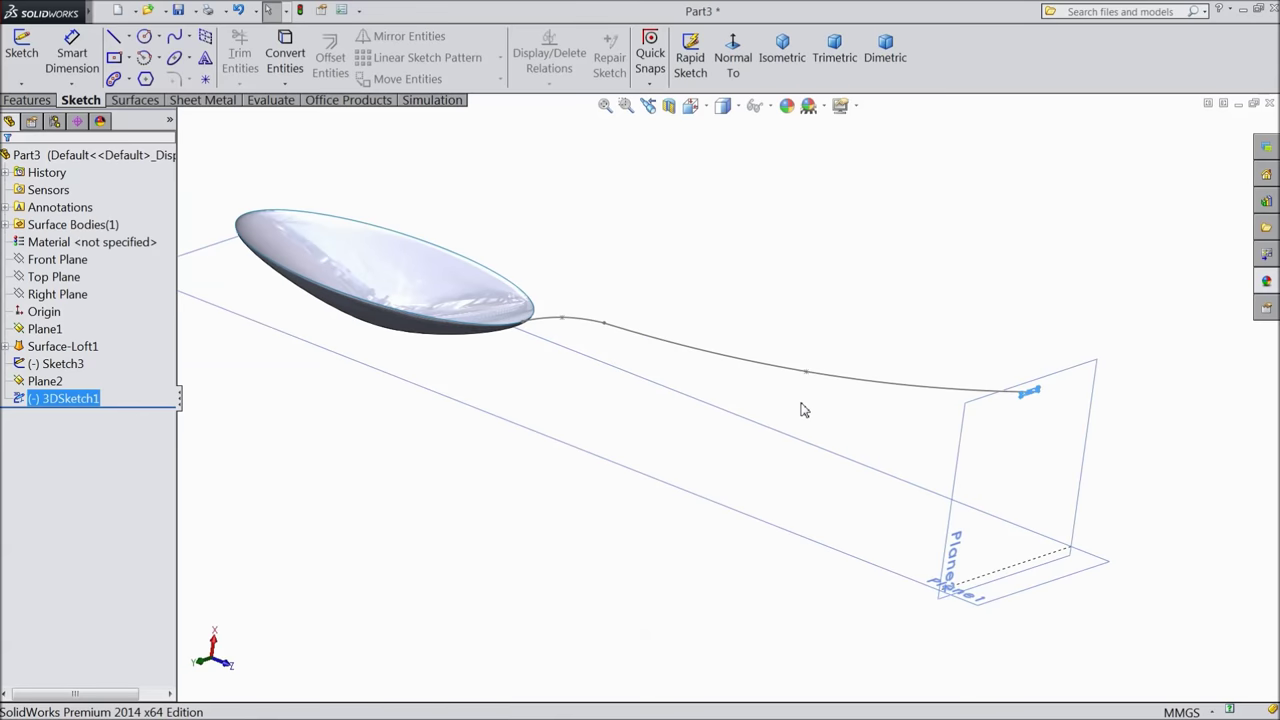
left_click(30, 100)
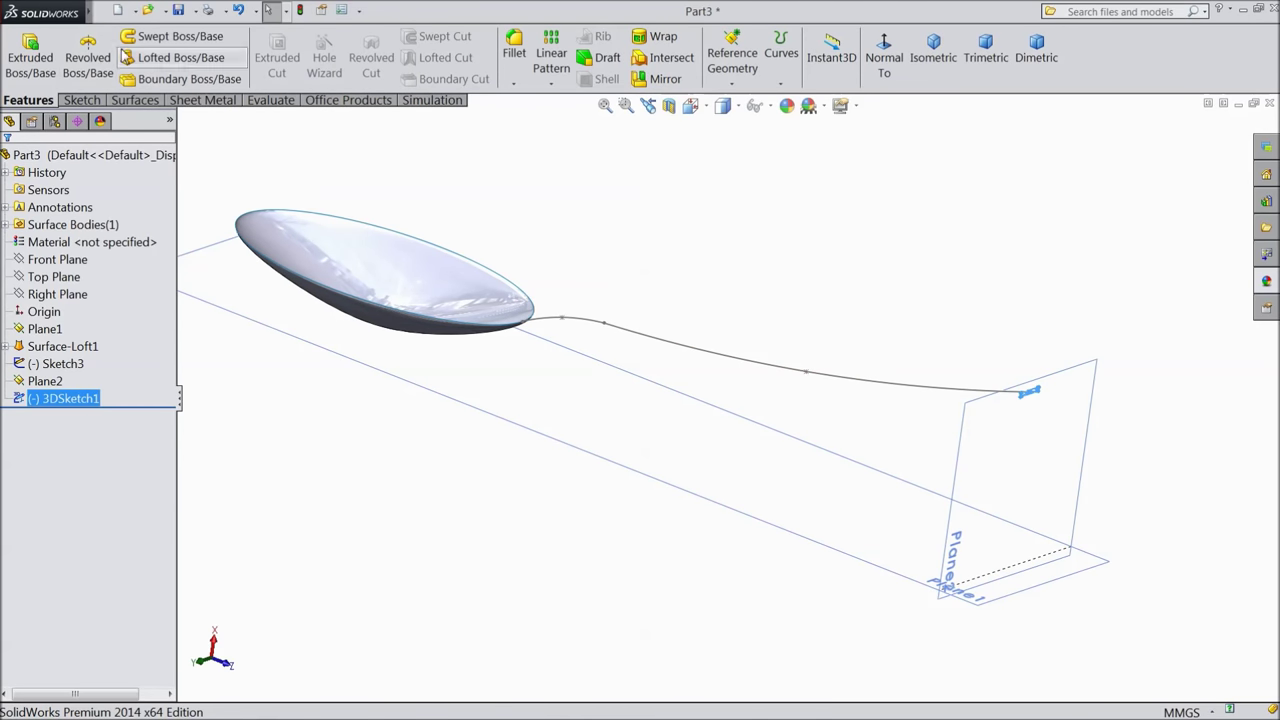
left_click(178, 40)
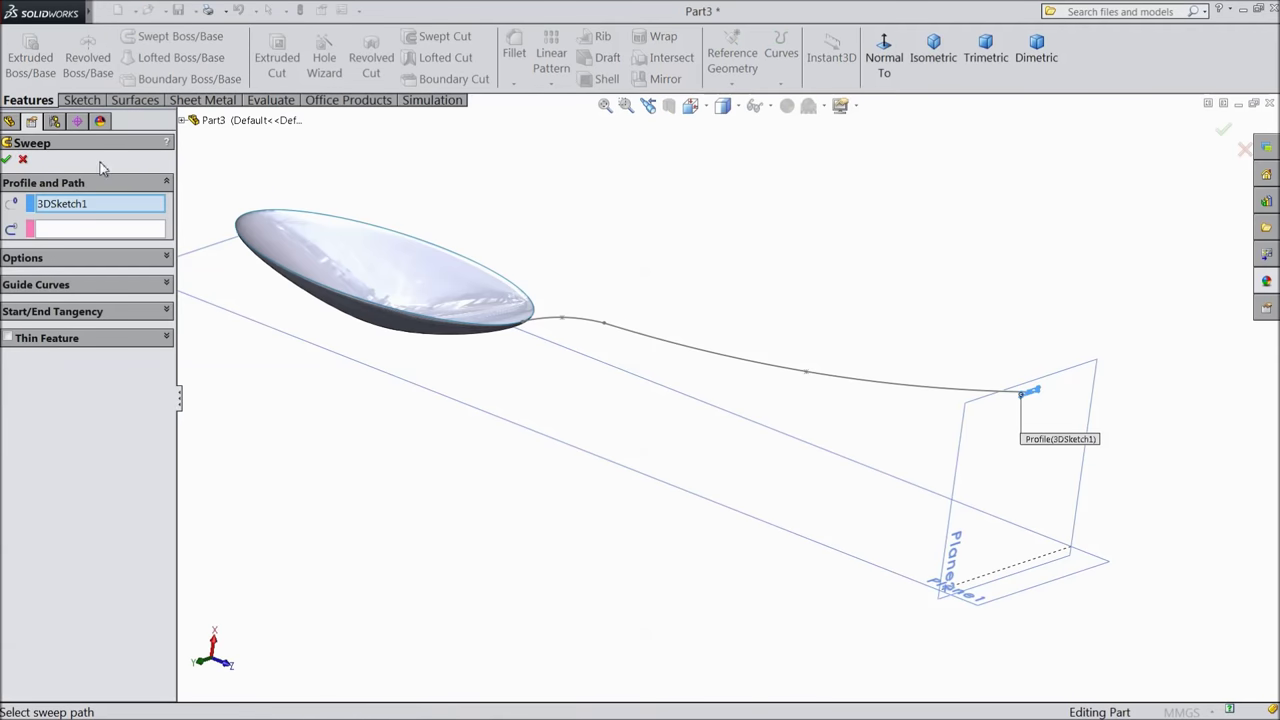
Try the handle curve and then Sketch3 as the sweep path, and clear the rejected path
left_click(782, 374)
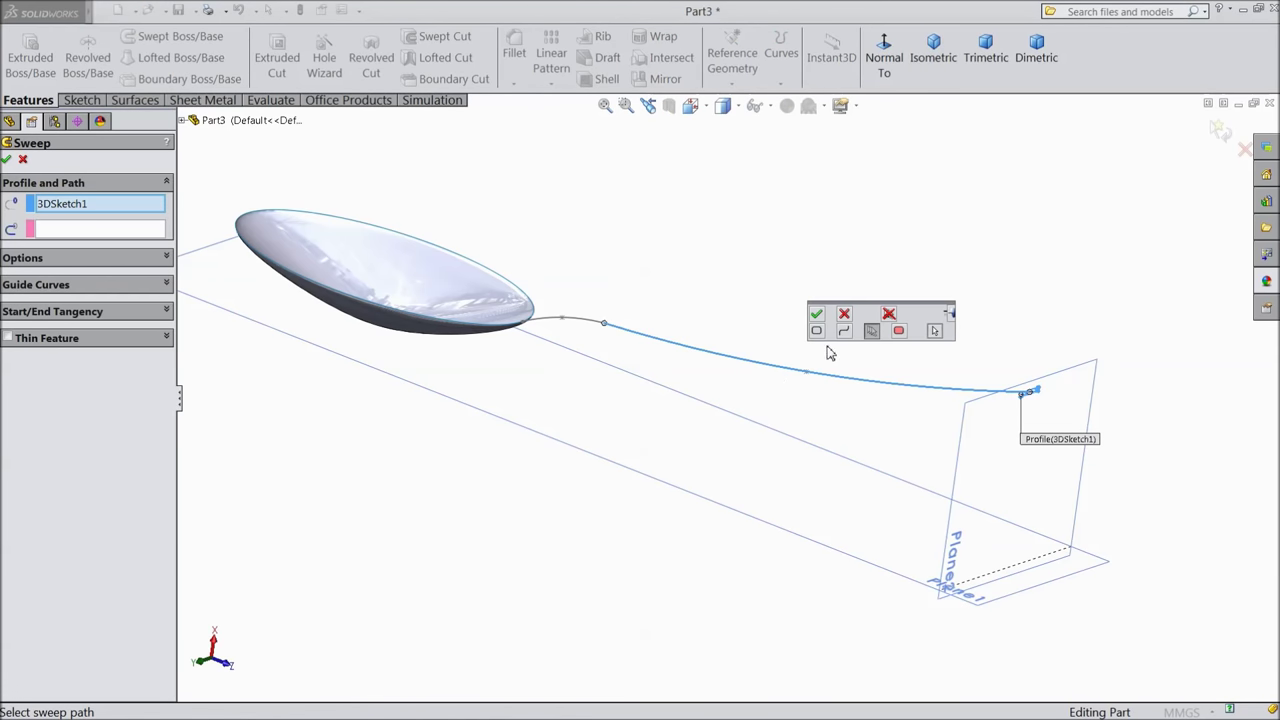
left_click(816, 318)
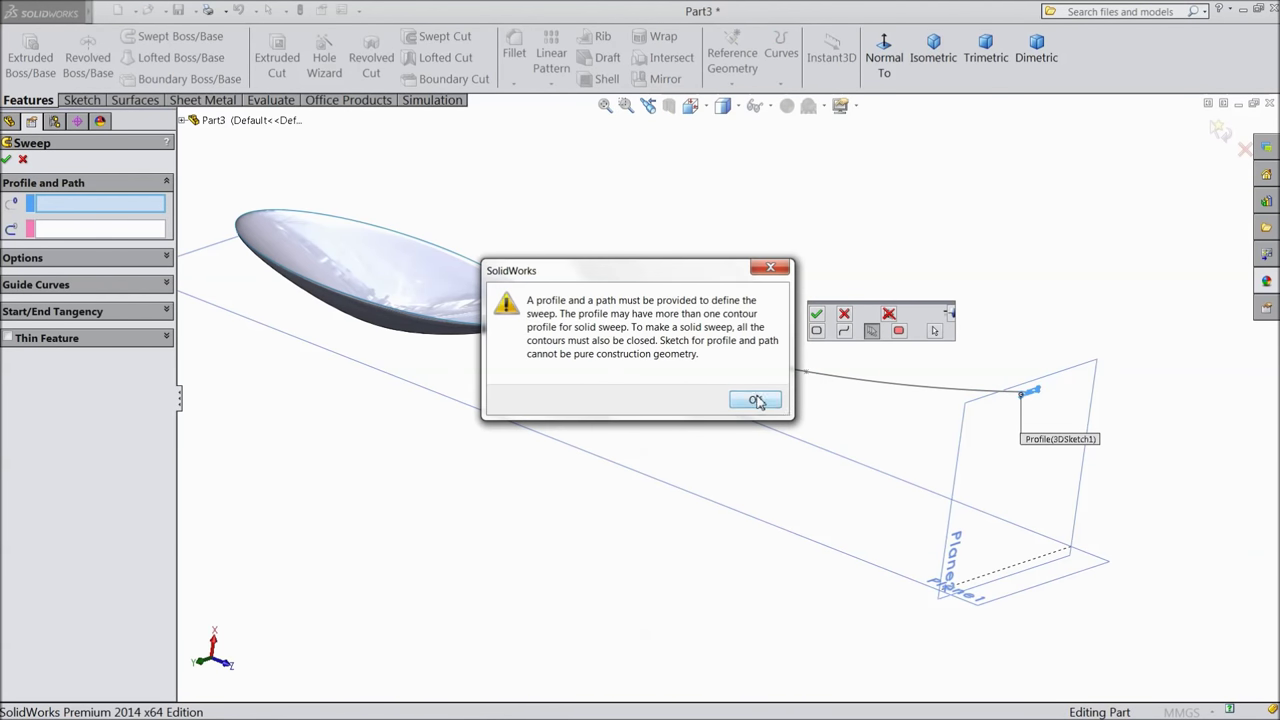
left_click(755, 400)
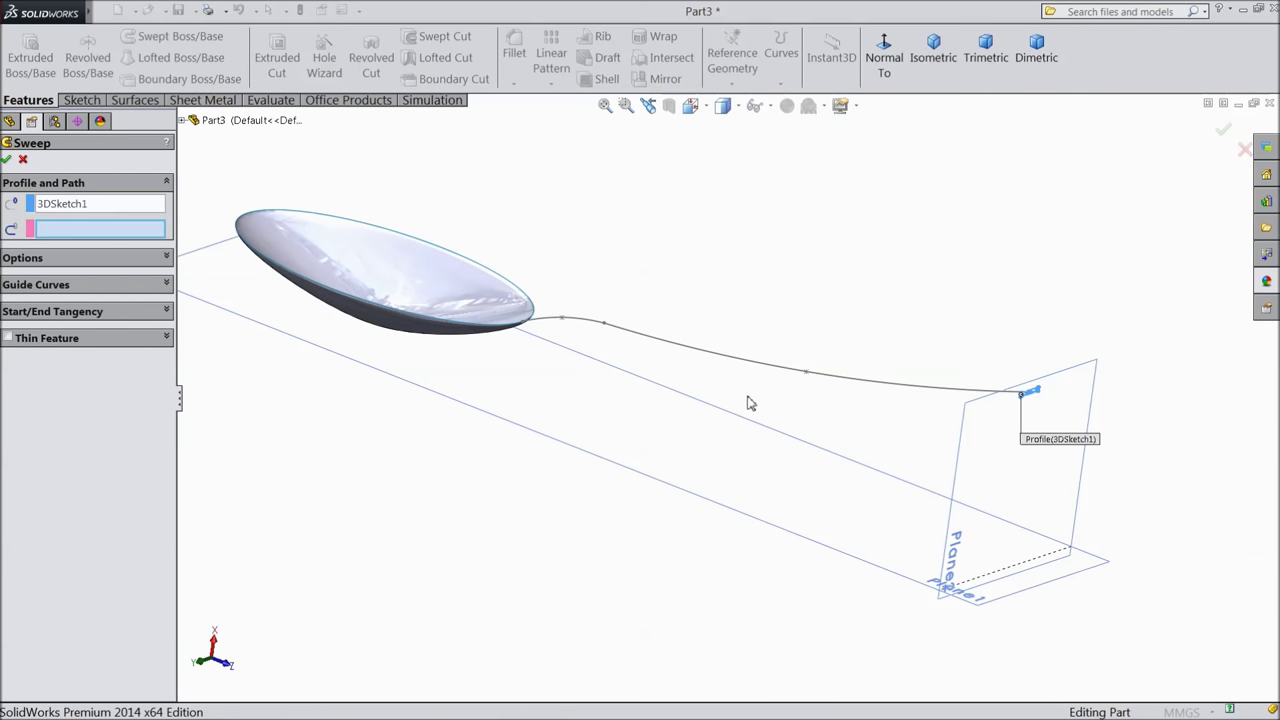
left_click(921, 393)
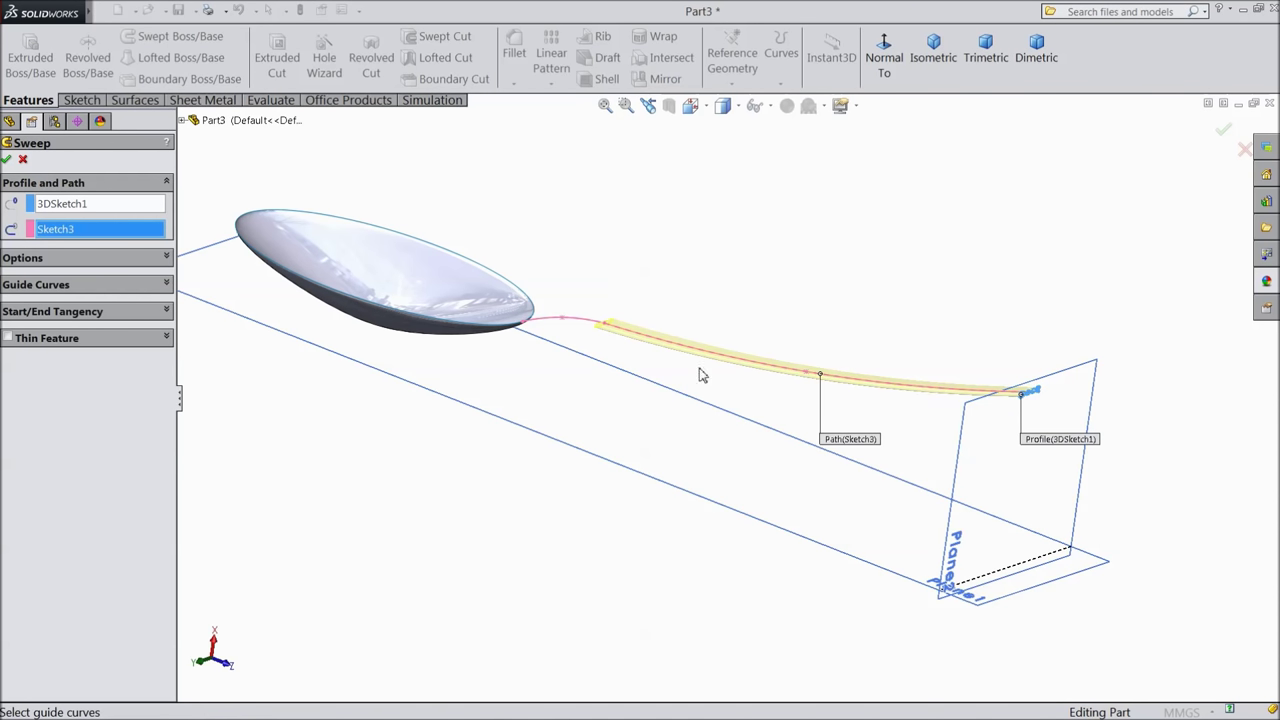
scroll(629, 334, "down", 2)
scroll(558, 347, "down", 2)
key("Delete")
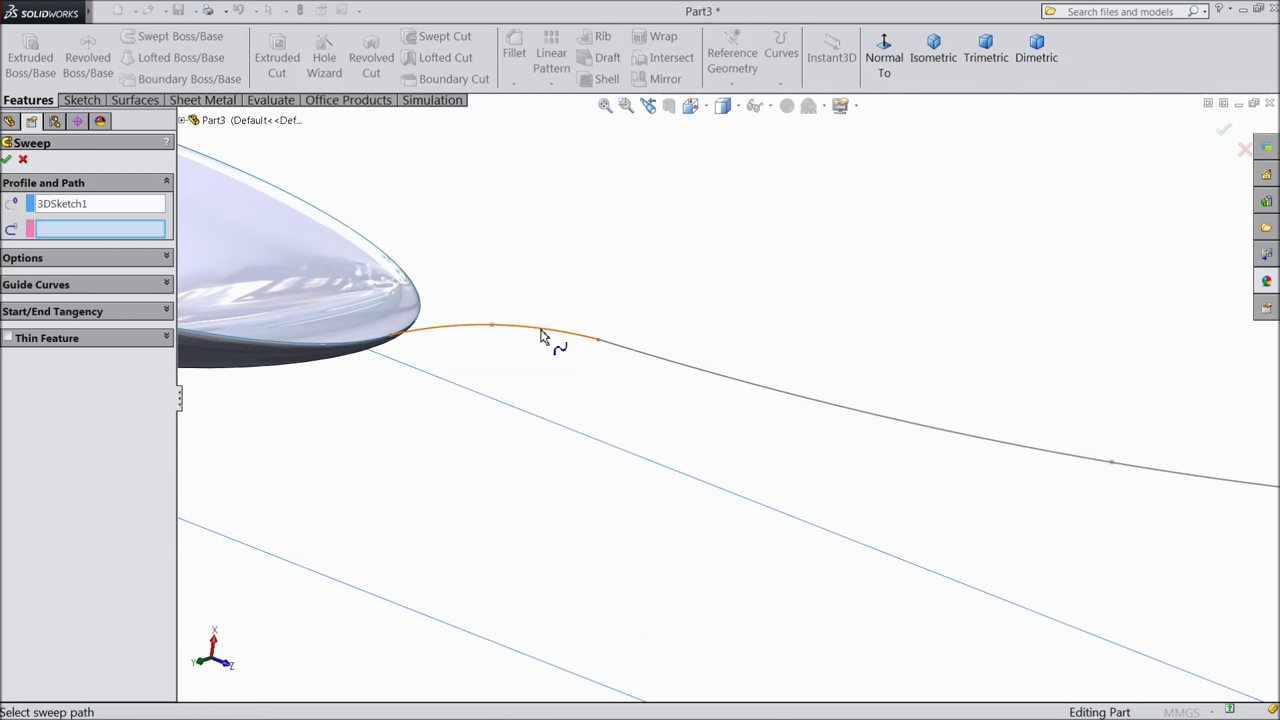
Group the long handle curve and short bowl curve as the path and accept the sweep
right_click(130, 235)
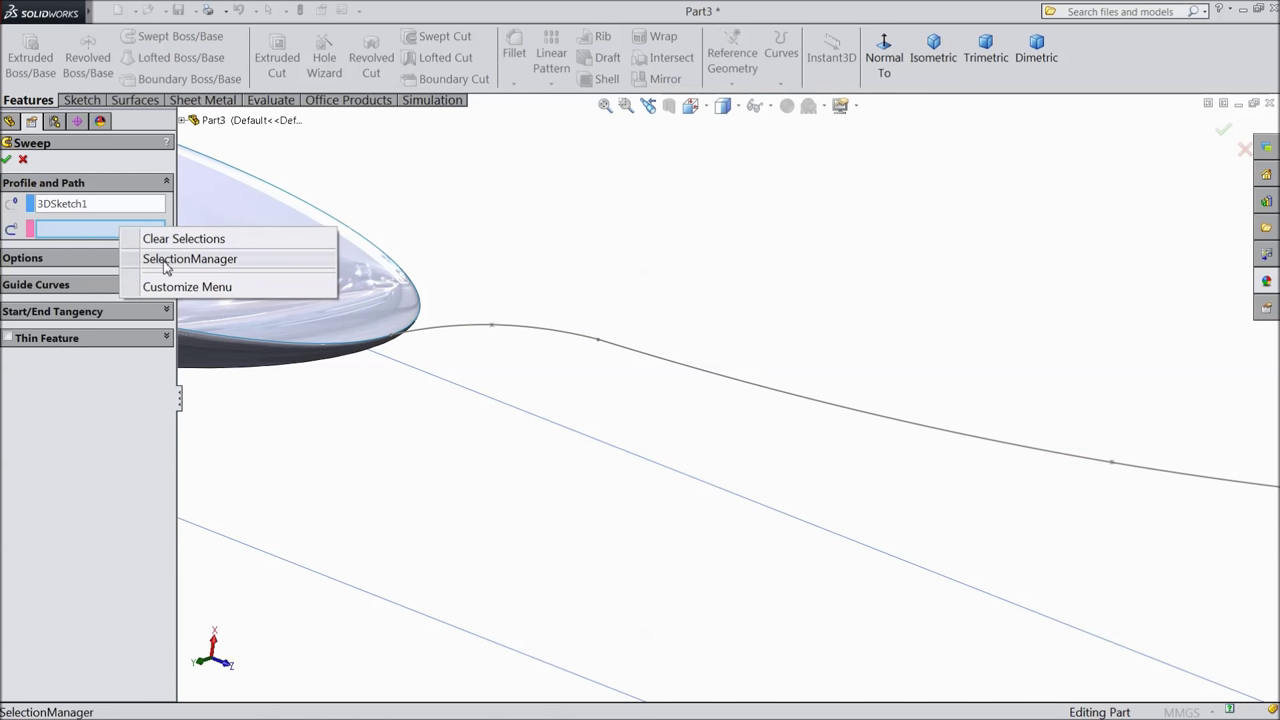
left_click(165, 260)
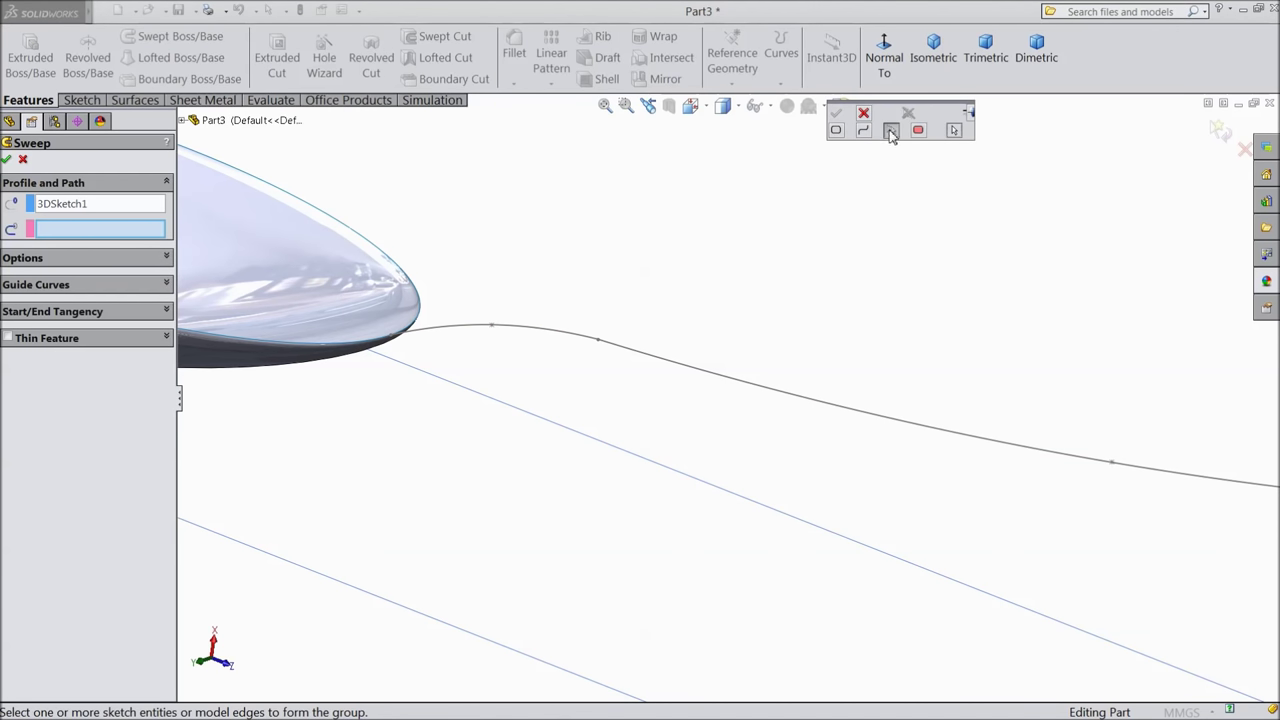
scroll(850, 383, "up", 3)
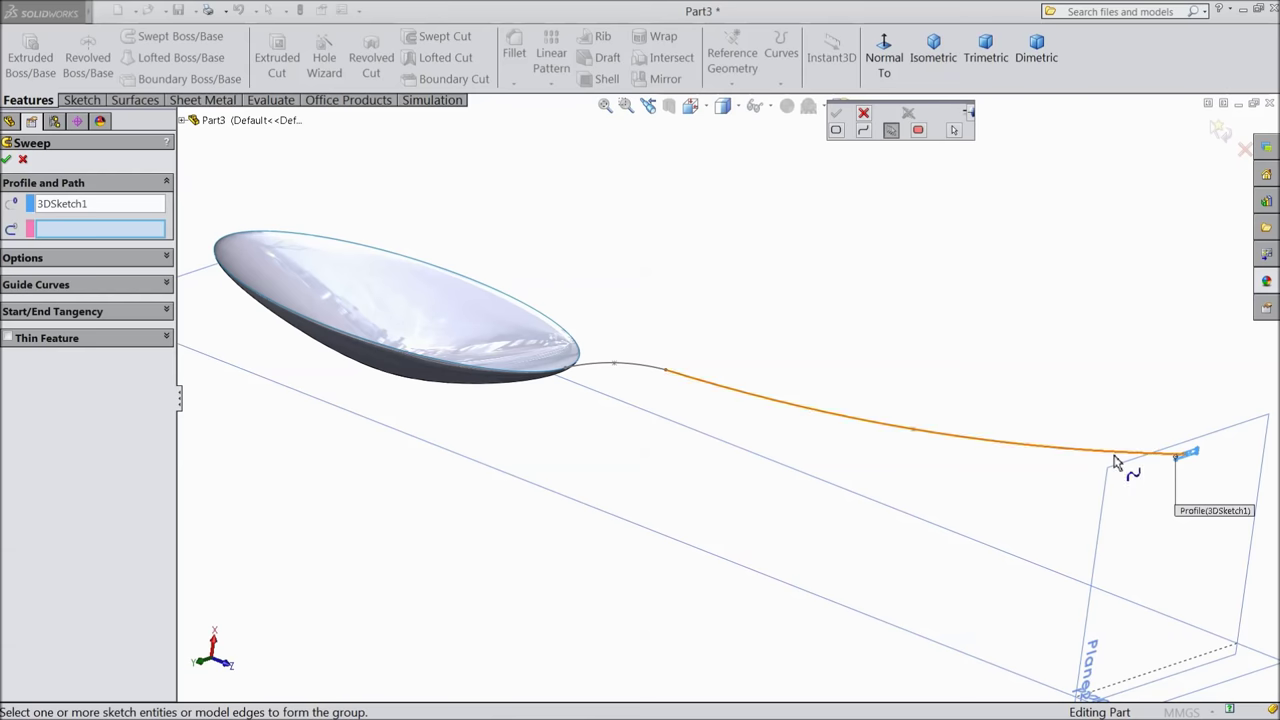
left_click(1115, 455)
scroll(648, 375, "down", 2)
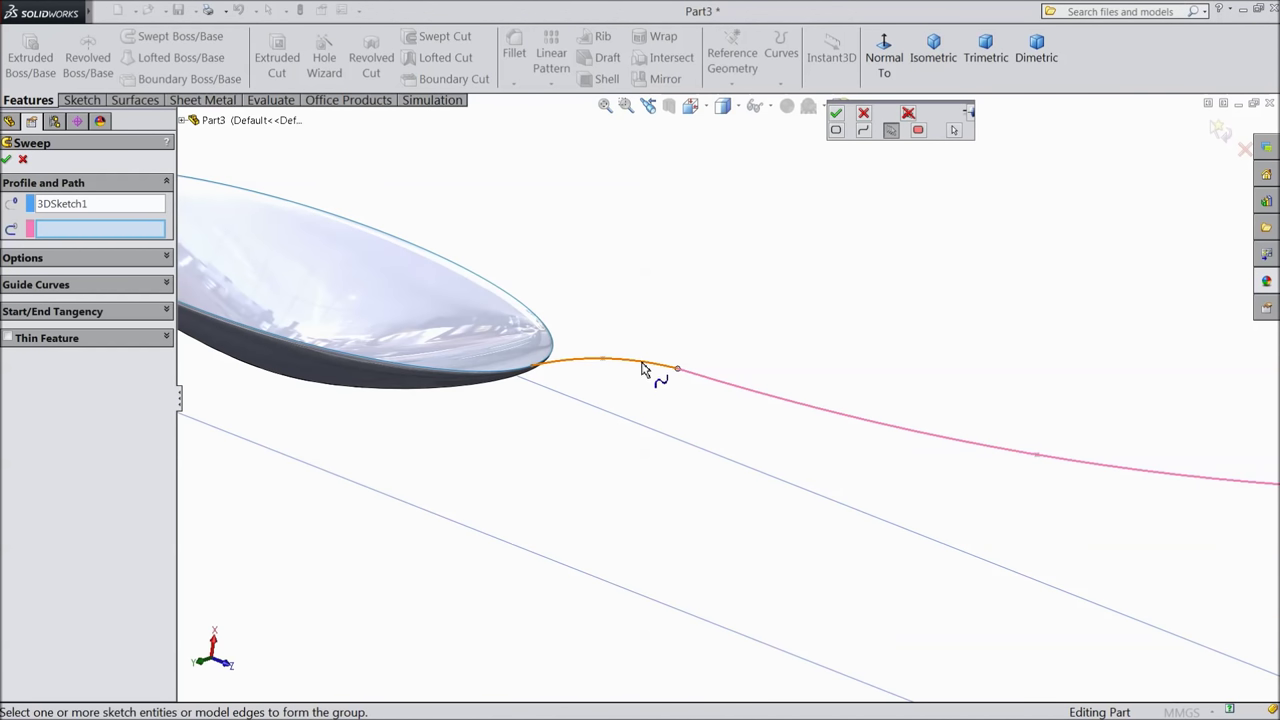
left_click(642, 366)
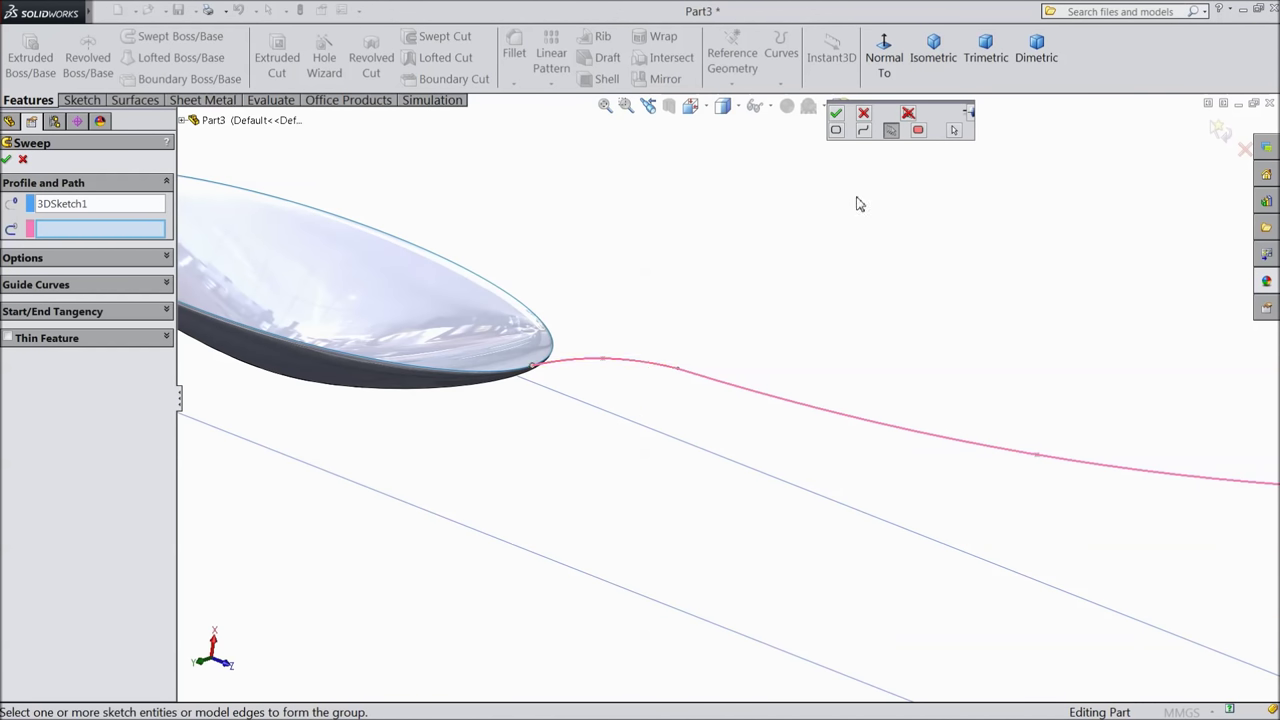
left_click(836, 116)
key("f")
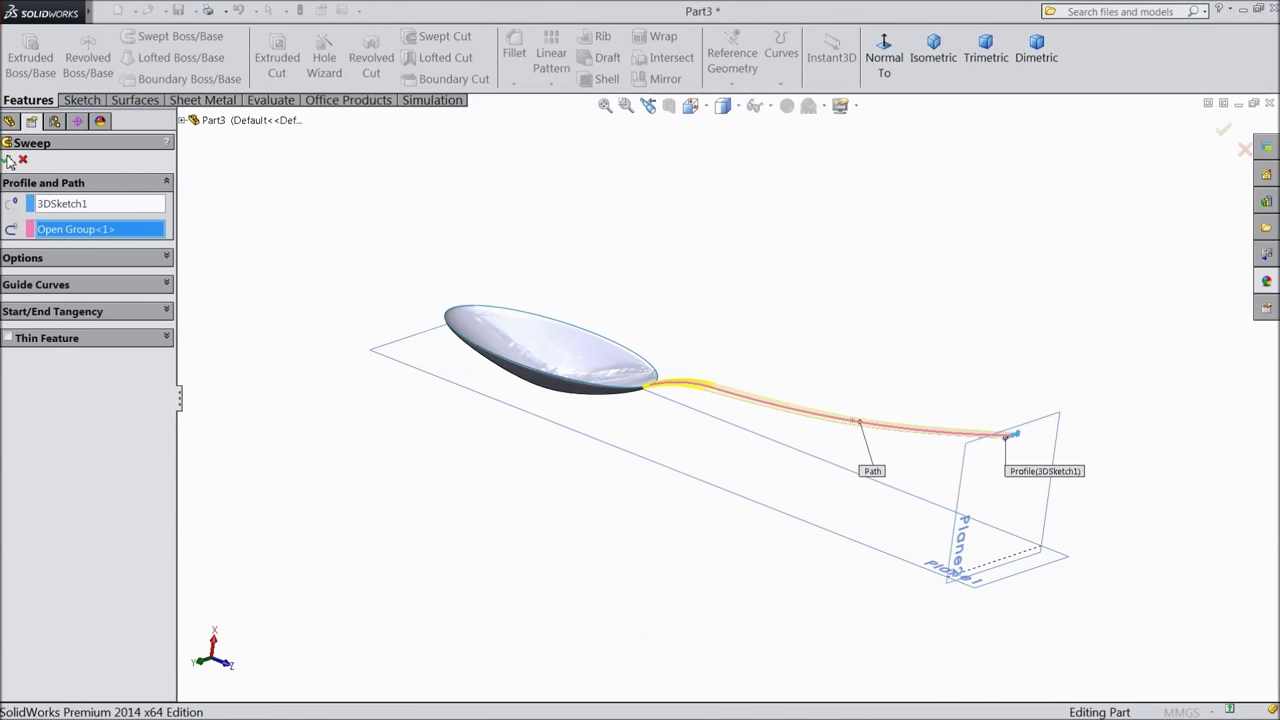
key("Return")
Hide Plane1 and Plane2 using each plane's context toolbar
middle_click_drag(680, 245, 702, 463)
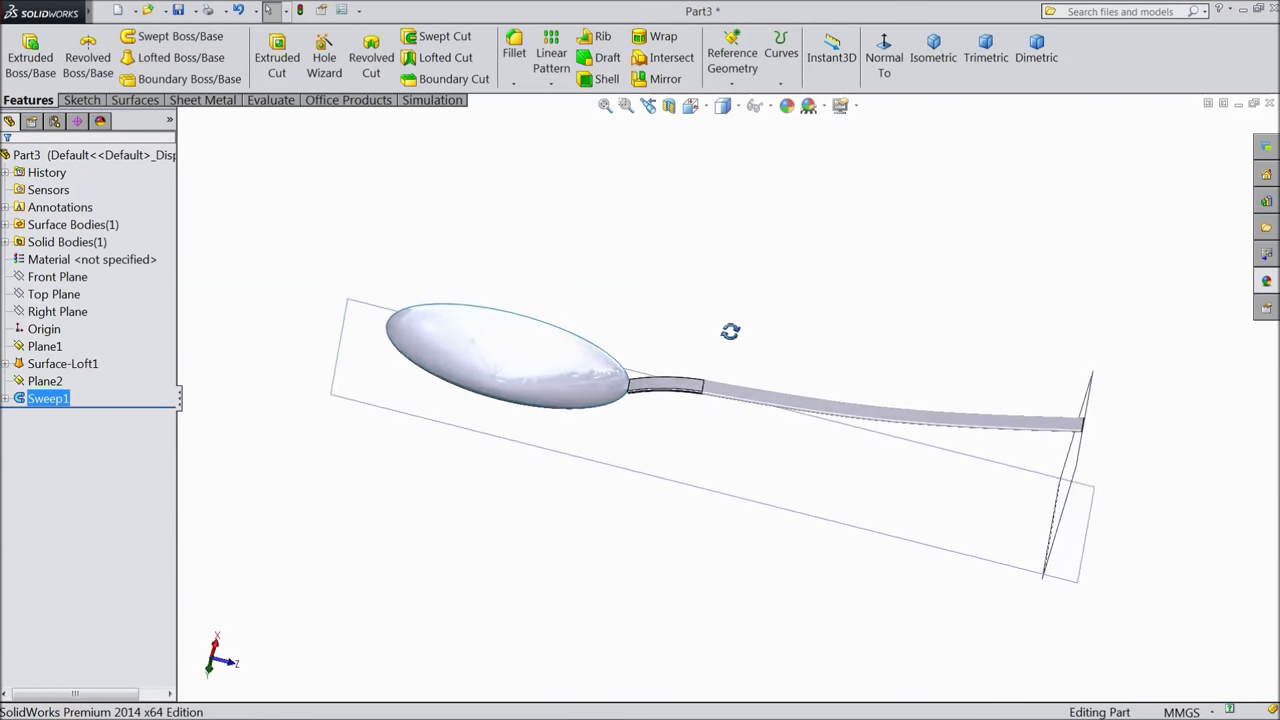
left_click(702, 463)
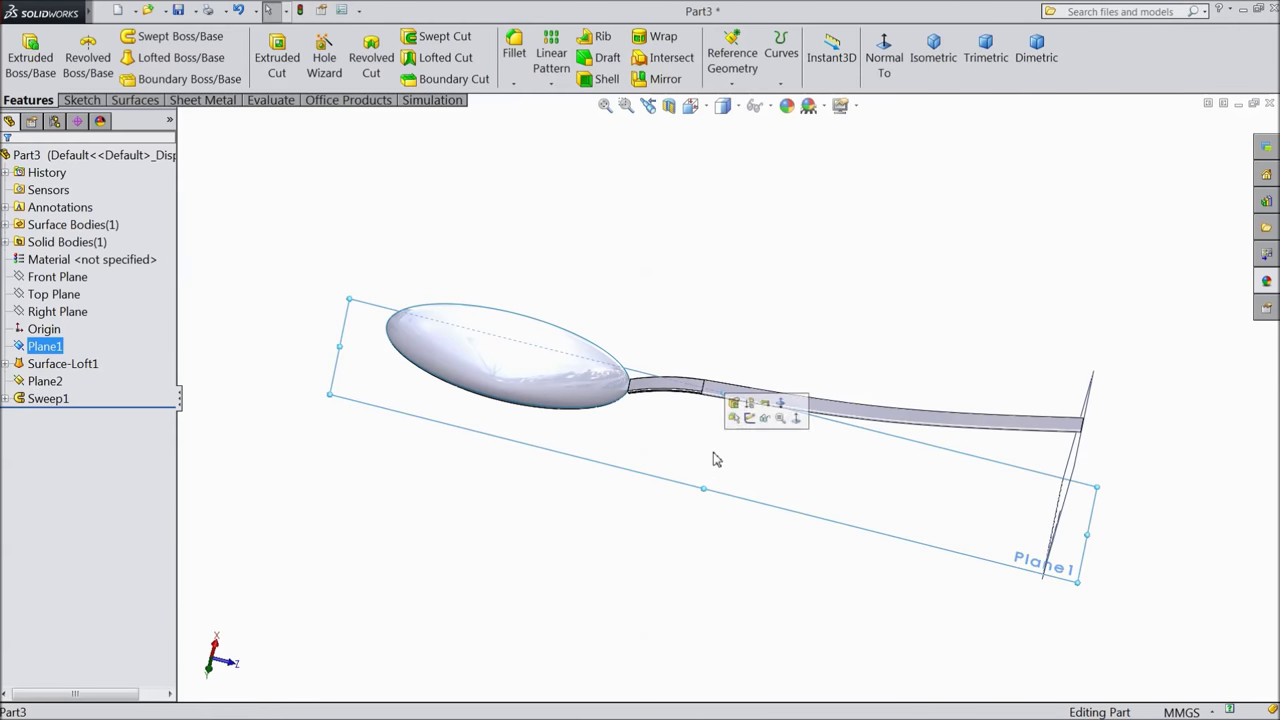
left_click(764, 419)
middle_click_drag(1102, 497, 1063, 394)
left_click(1074, 452)
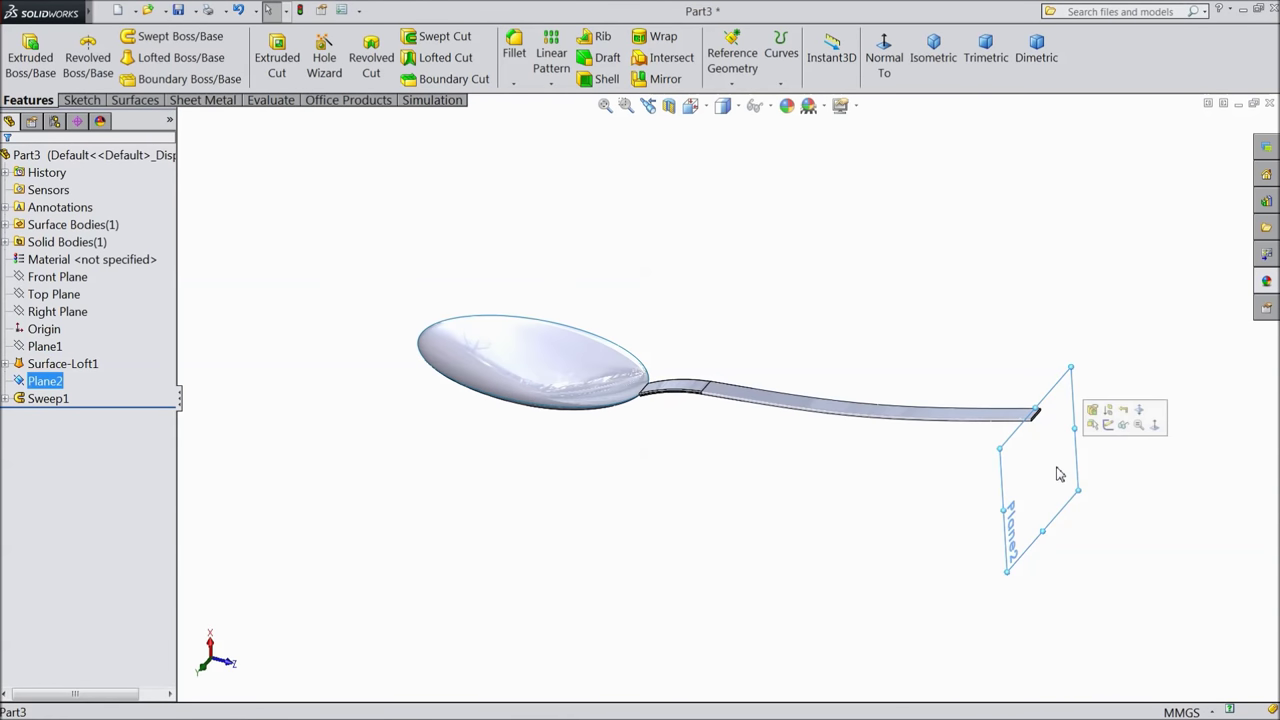
left_click(1122, 428)
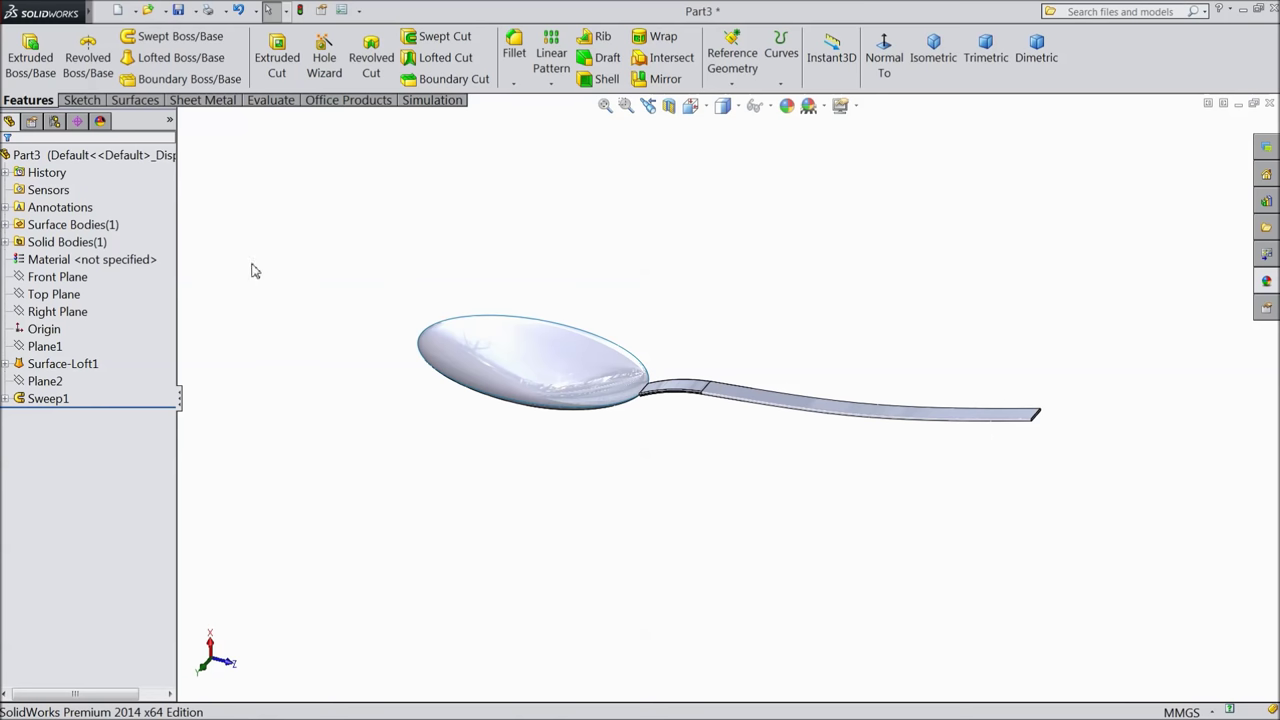
left_click(25, 155)
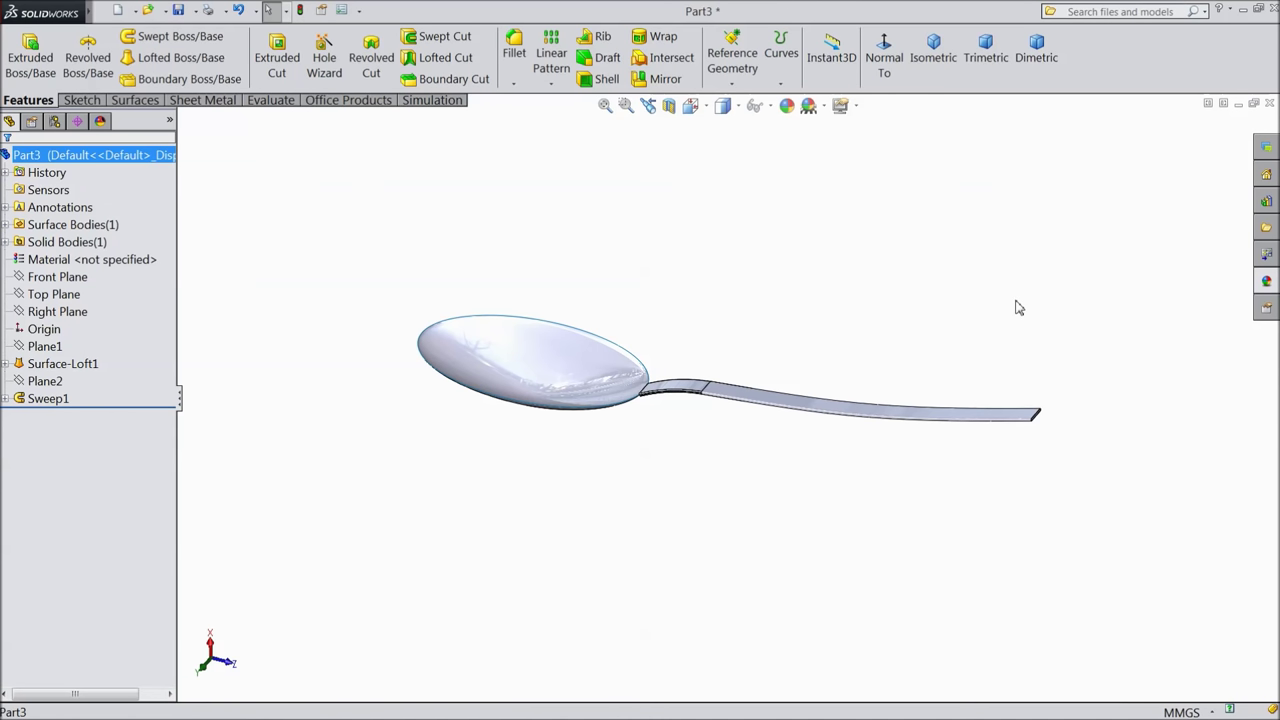
left_click(1267, 282)
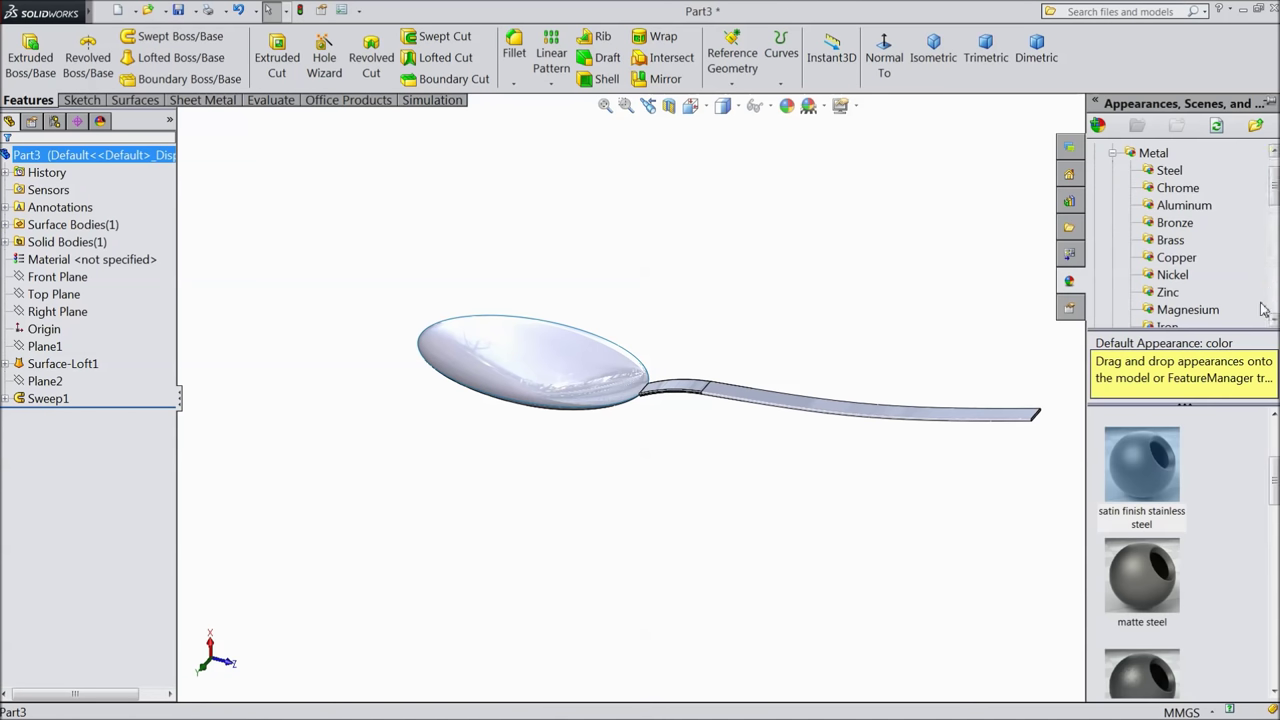
Apply the Chrome > chromium plate appearance to the spoon and orbit to check it
left_click(1176, 189)
double_click(1138, 464)
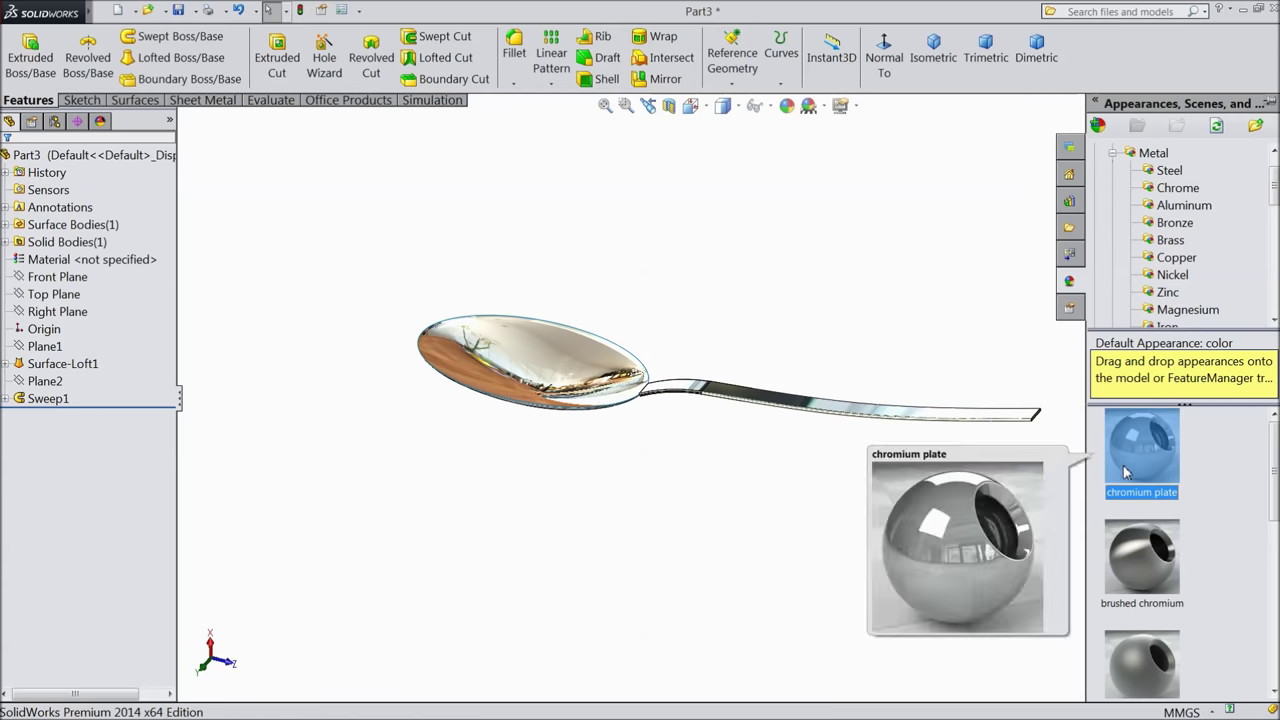
left_click(768, 514)
mouse_move(728, 475)
middle_mouse_down()
mouse_move(826, 484)
mouse_move(763, 429)
mouse_move(760, 503)
mouse_move(824, 566)
mouse_move(871, 554)
mouse_move(766, 251)
mouse_move(814, 157)
mouse_move(814, 457)
mouse_move(791, 543)
mouse_move(680, 392)
mouse_move(826, 337)
mouse_move(791, 380)
mouse_move(560, 274)
middle_mouse_up()
left_click(173, 163)
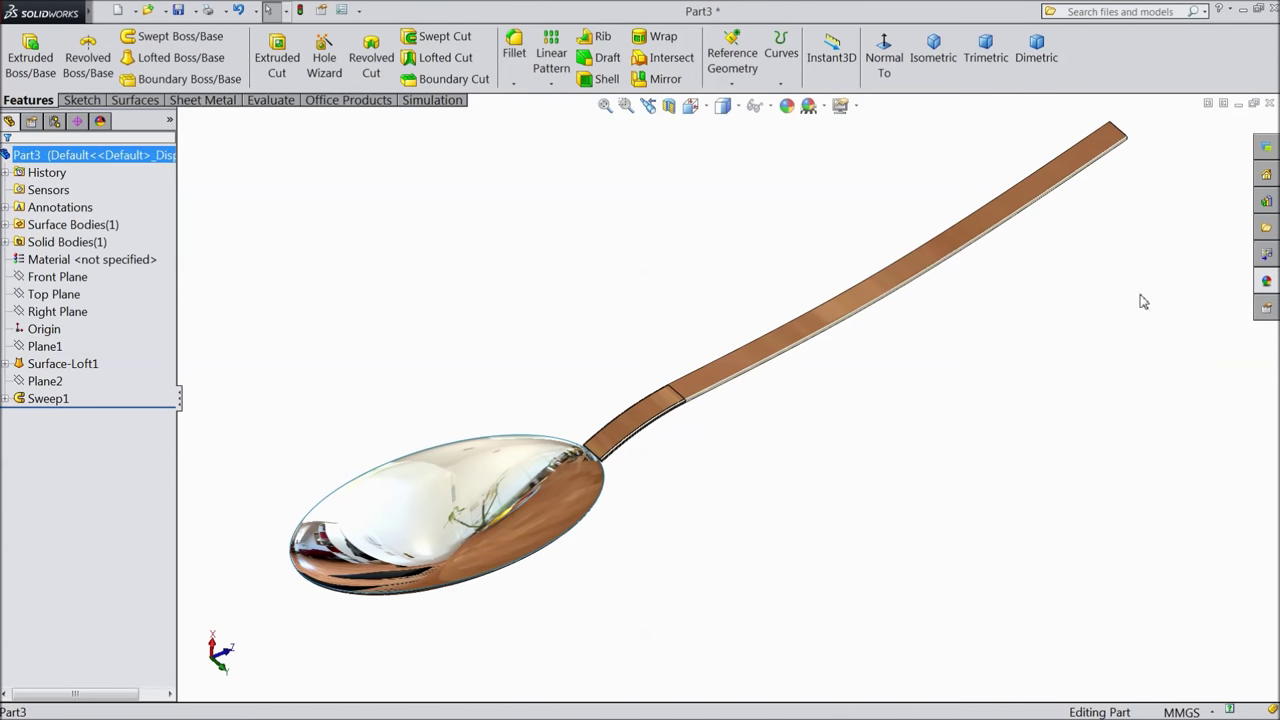
left_click(1265, 284)
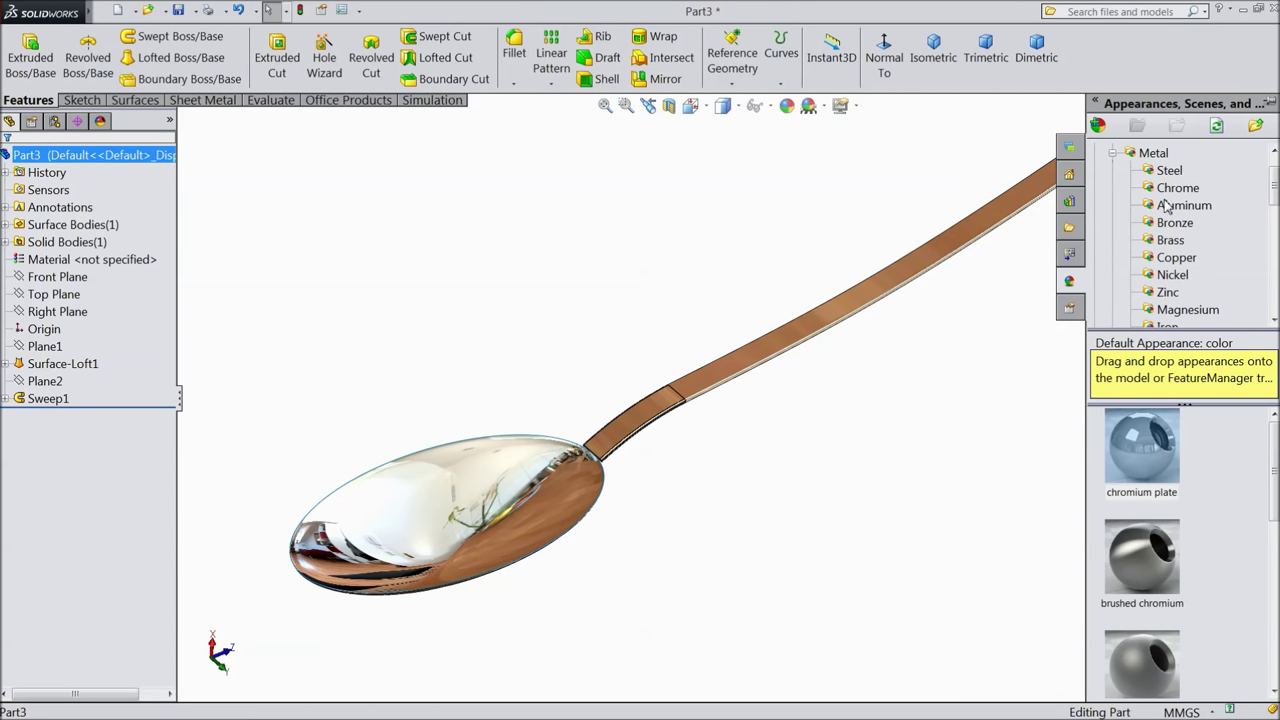
Apply polished steel, then satin finish stainless steel, and orbit to review the spoon
double_click(1147, 461)
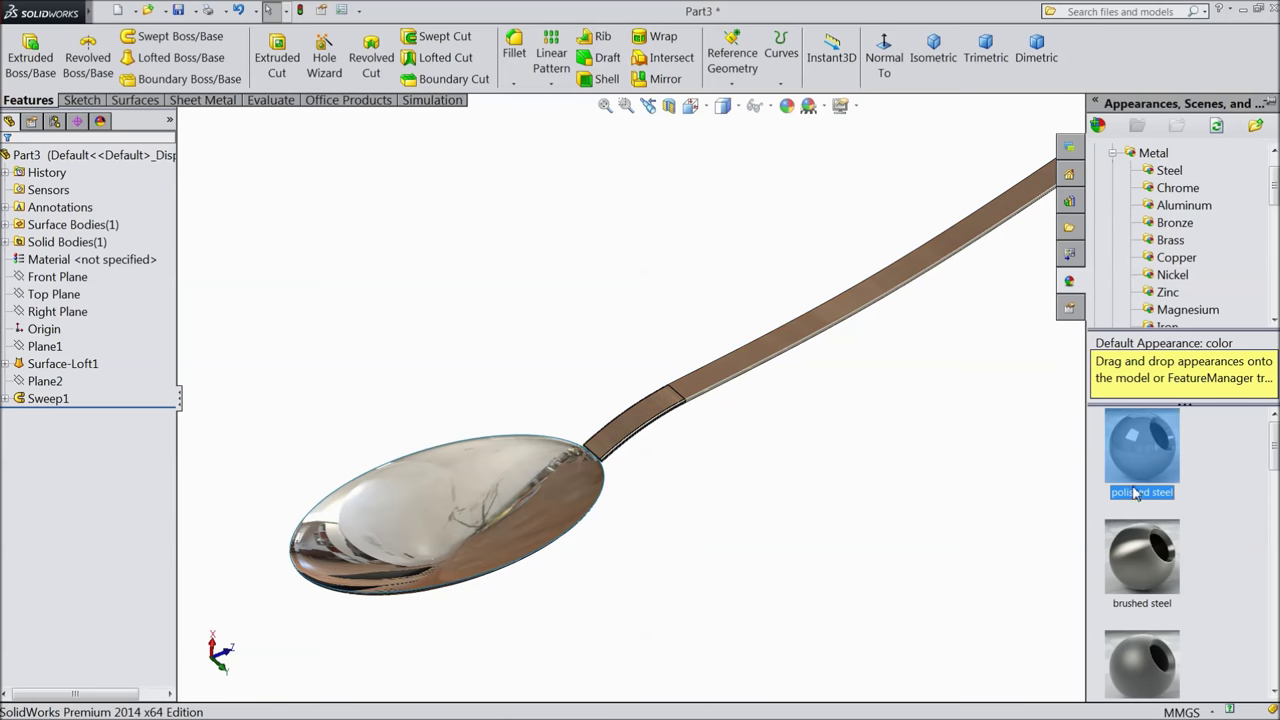
double_click(1147, 670)
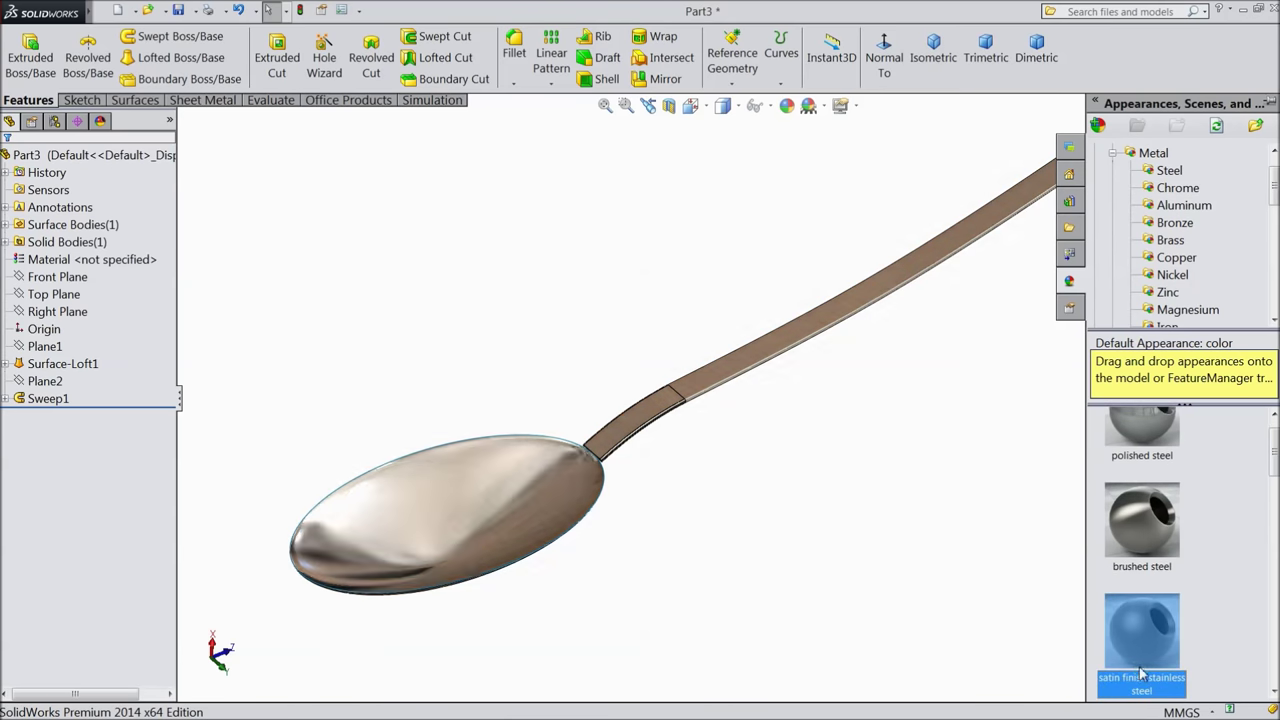
mouse_move(837, 480)
middle_mouse_down()
mouse_move(787, 191)
mouse_move(794, 423)
mouse_move(823, 546)
mouse_move(795, 459)
mouse_move(797, 340)
mouse_move(789, 449)
mouse_move(729, 371)
mouse_move(742, 446)
mouse_move(826, 477)
mouse_move(849, 460)
middle_mouse_up()
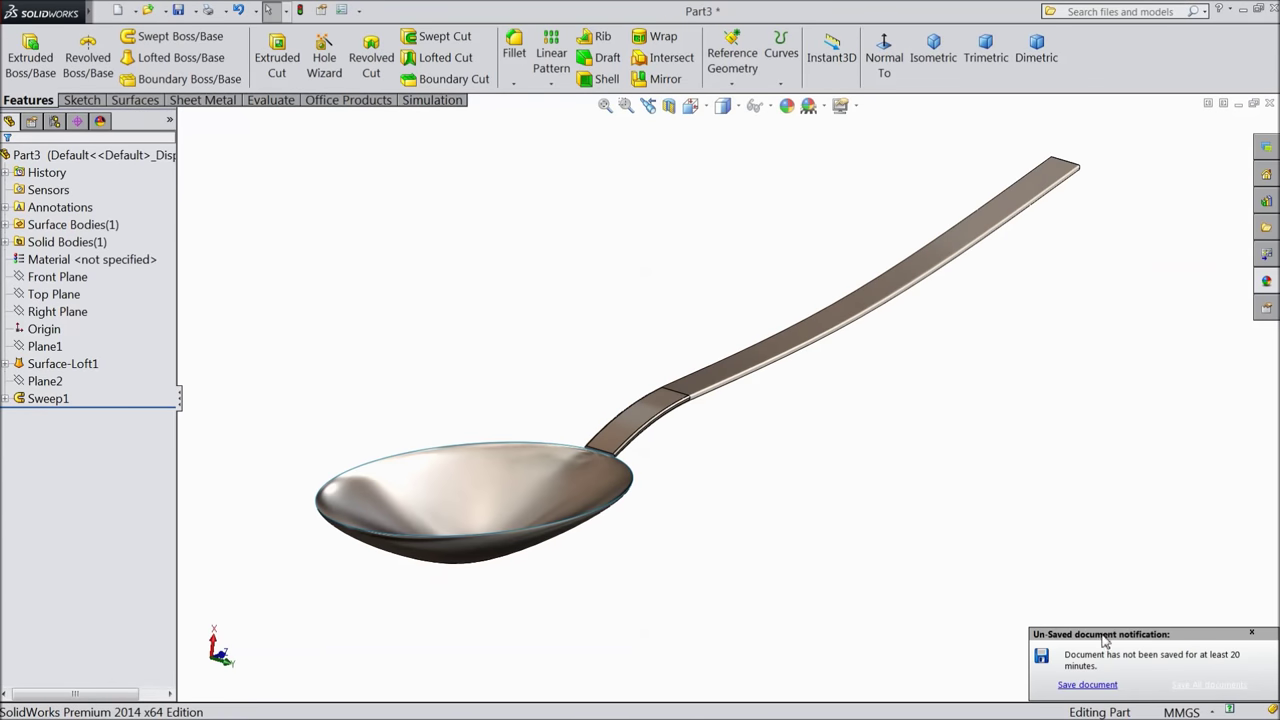
left_click(1252, 635)
mouse_move(949, 503)
middle_mouse_down()
mouse_move(903, 491)
mouse_move(937, 511)
mouse_move(912, 492)
mouse_move(909, 506)
middle_mouse_up()
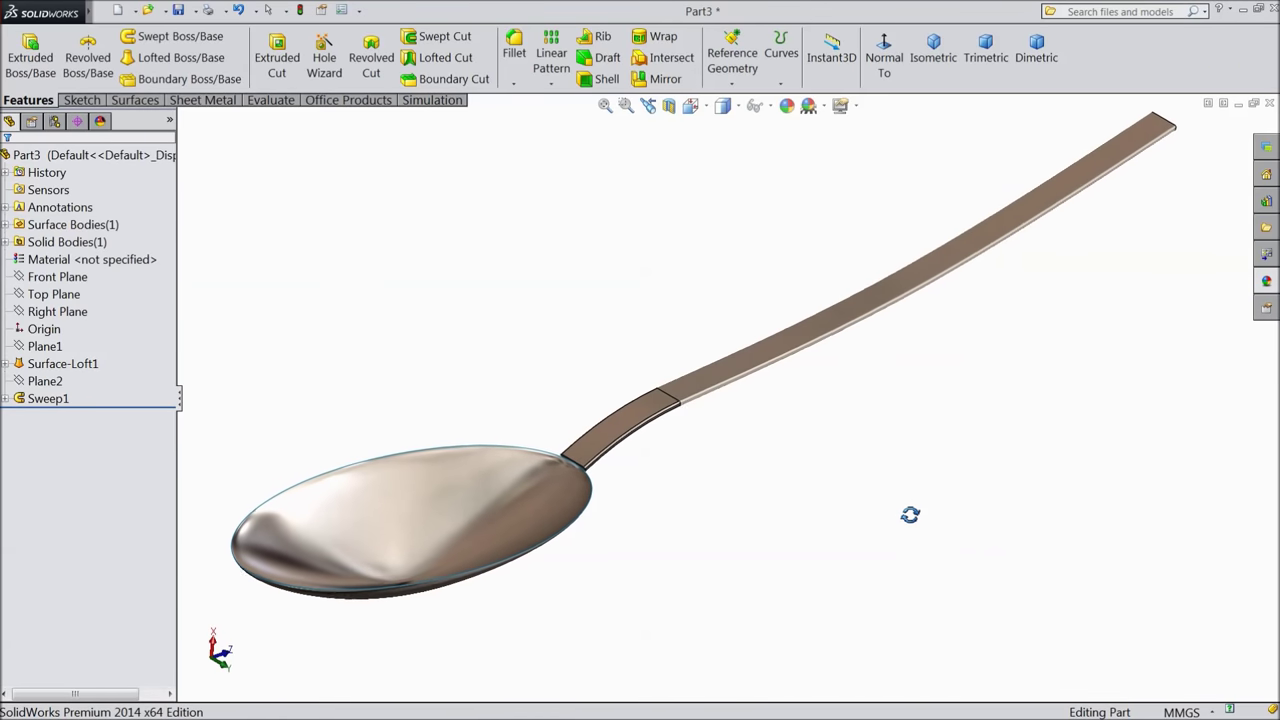
middle_click_drag(910, 514, 914, 514)
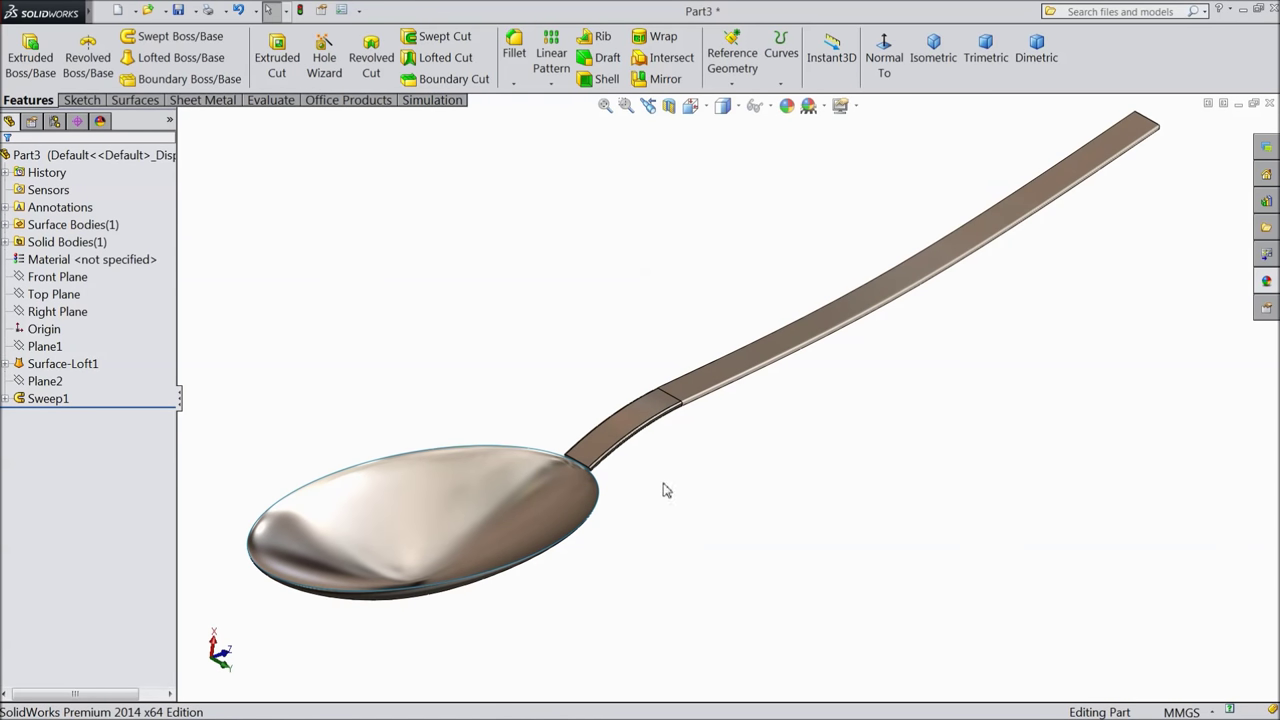